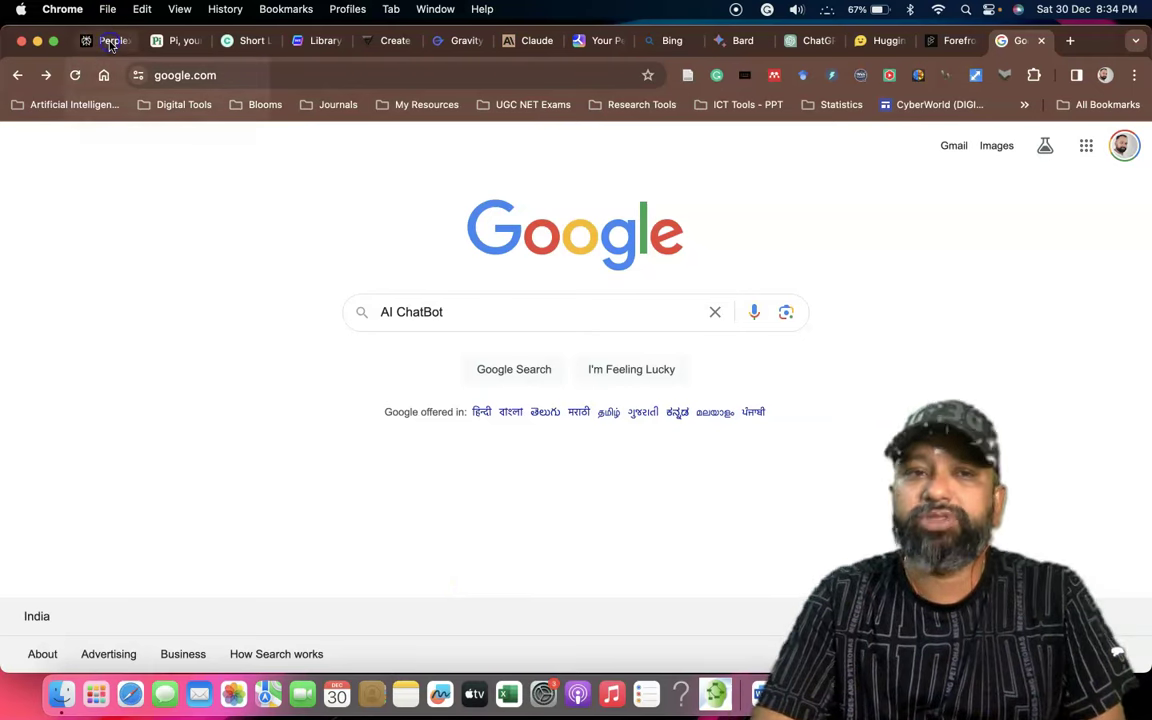
Switch to Perplexity and ask "As a teacher, how can I engage my students in the classroom?".
left_click(145, 52)
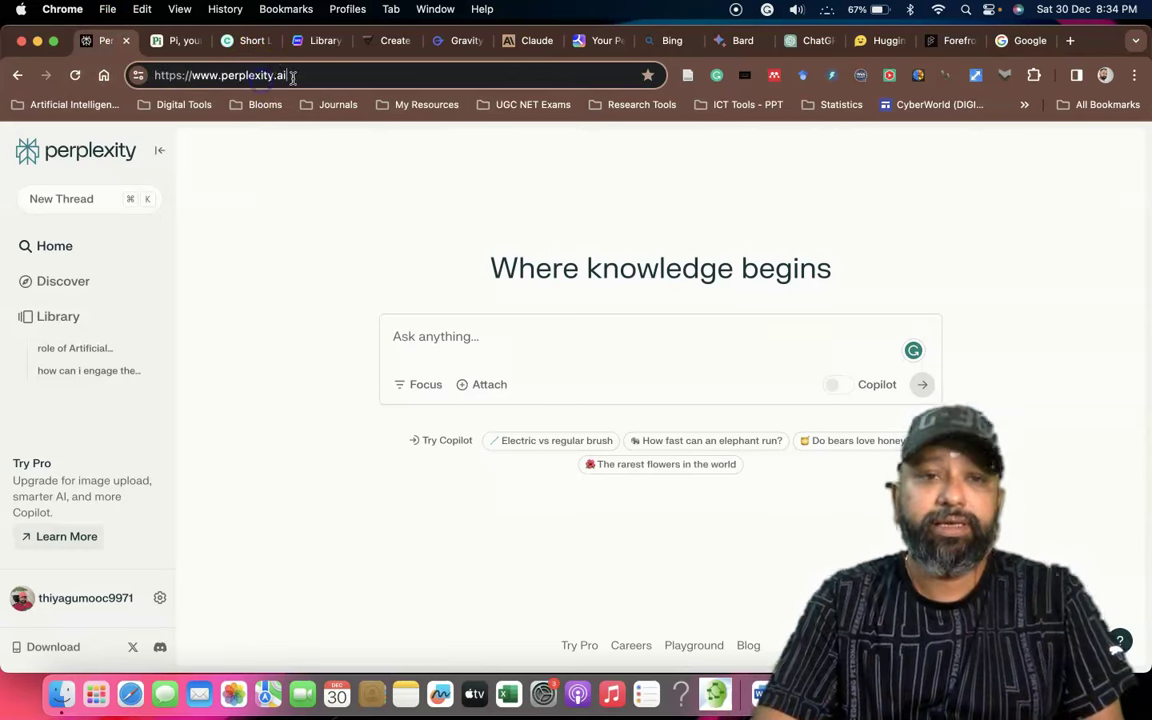
left_click_drag(301, 78, 203, 78)
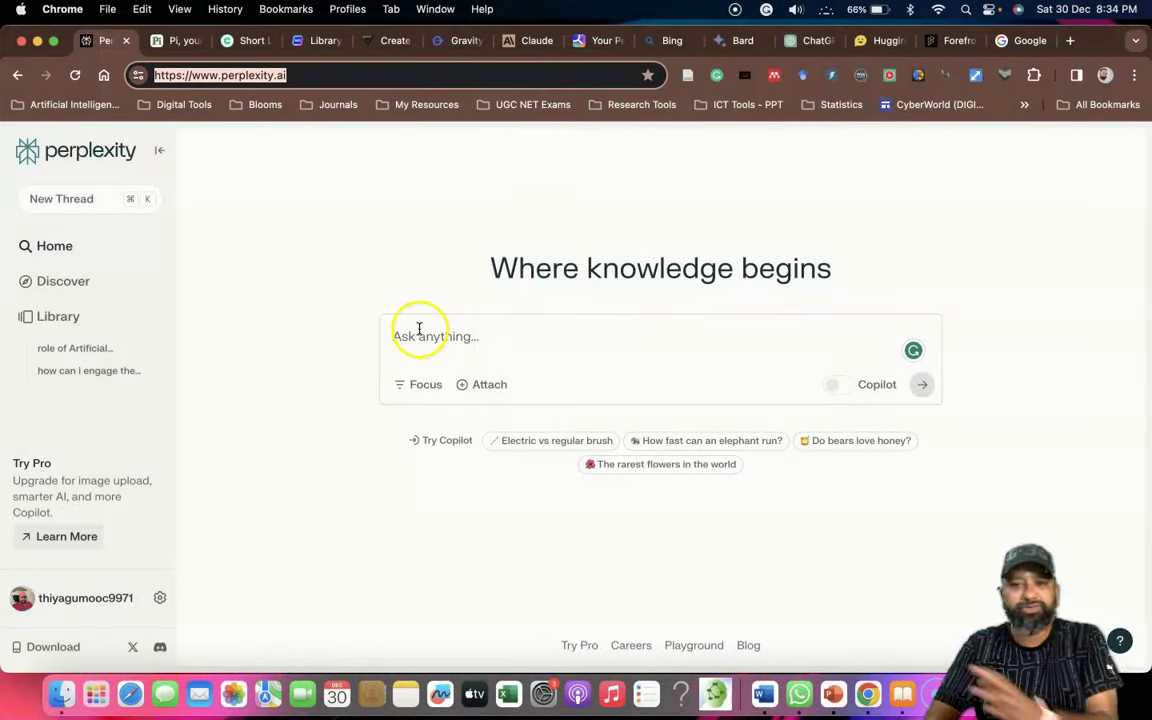
left_click(436, 336)
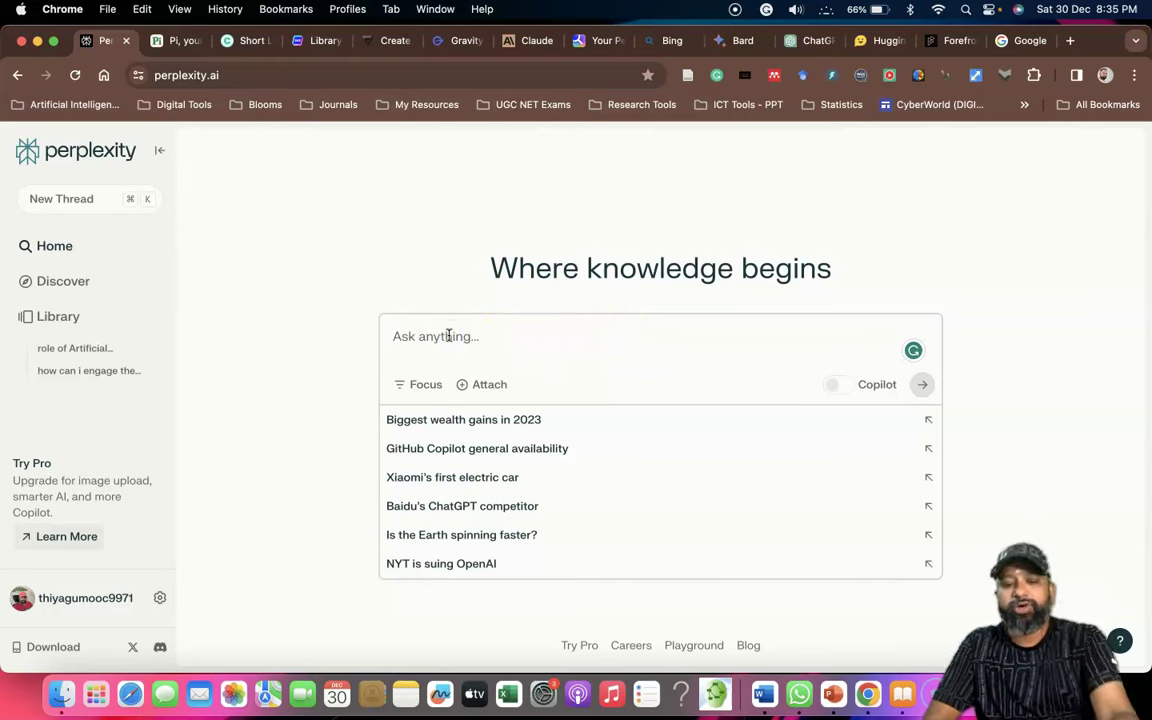
type("As a teacher, how can I engage my students in the classroom?")
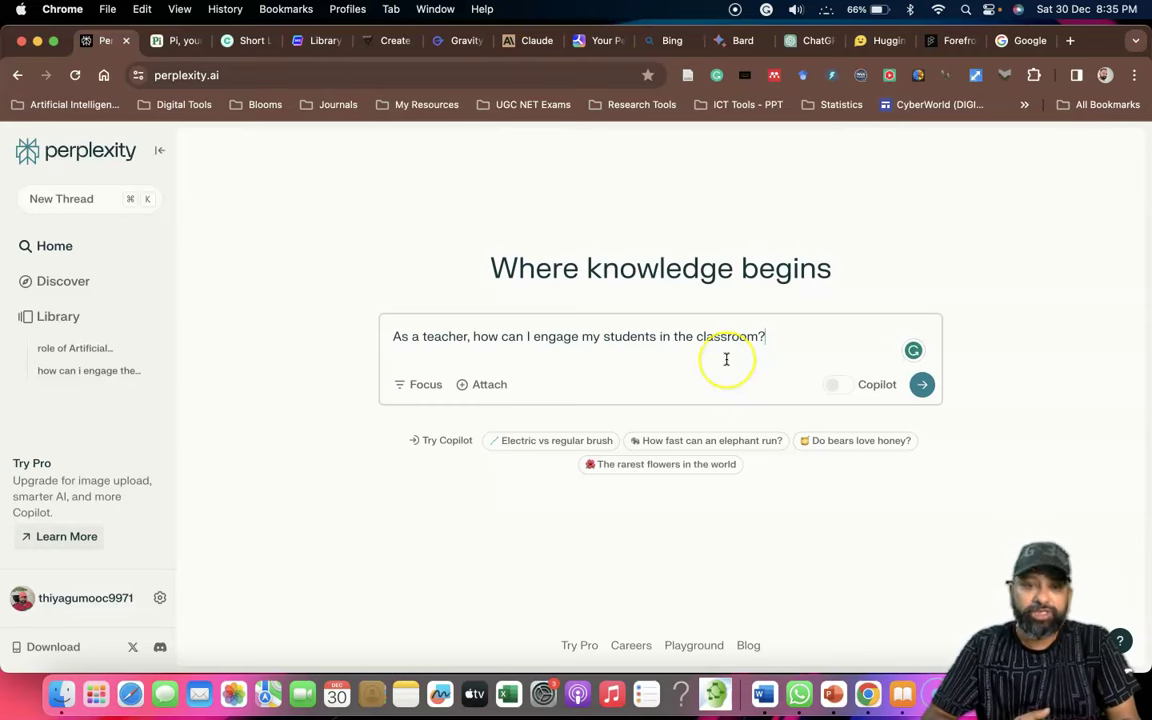
left_click(922, 387)
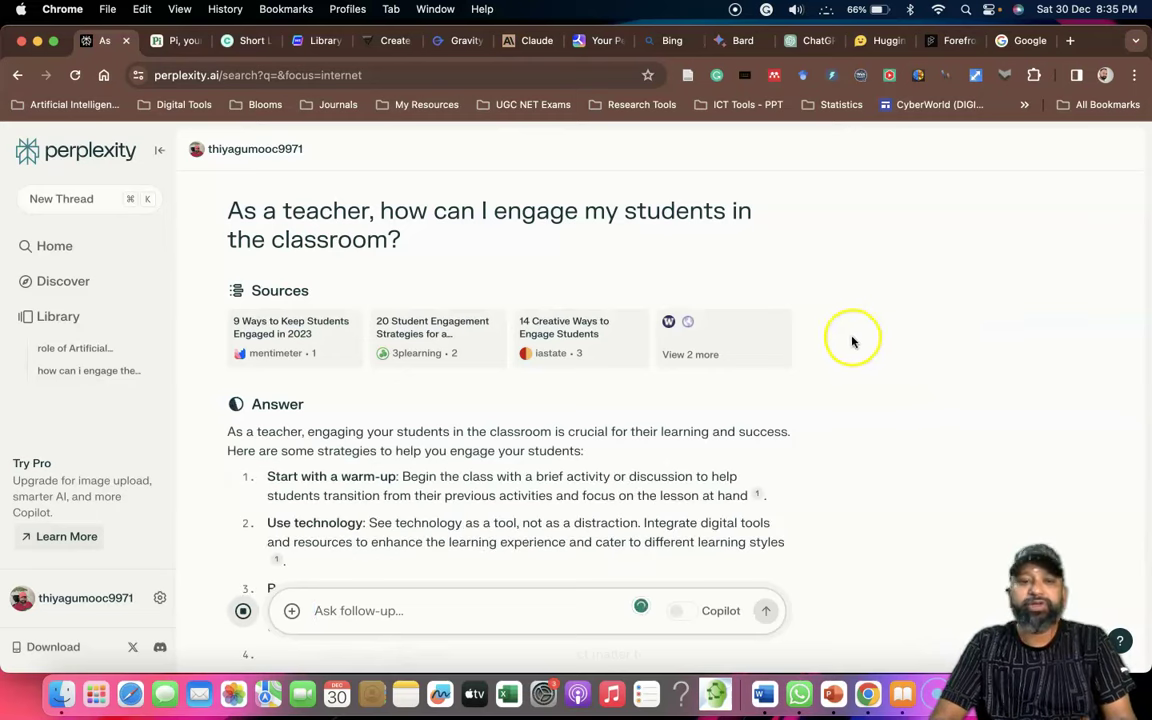
Read through Perplexity's answer on engaging students, including its numbered strategies, citations and sources.
scroll(680, 388, "down", 3)
scroll(680, 392, "down", 3)
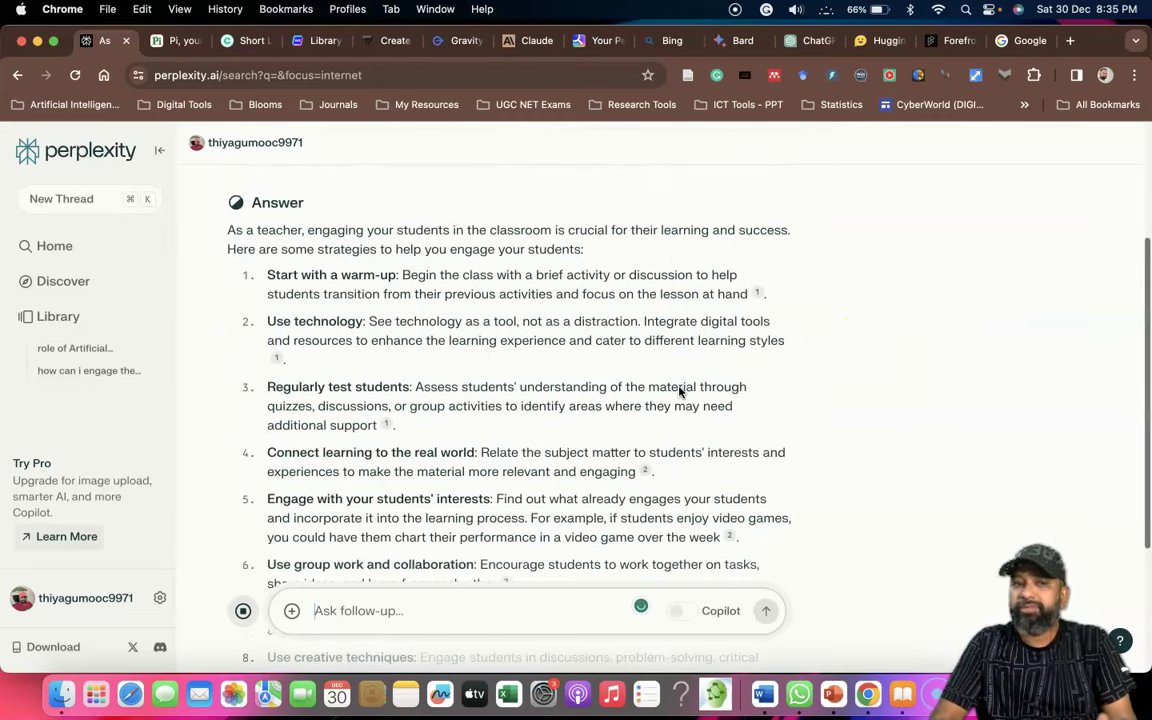
scroll(679, 392, "down", 10)
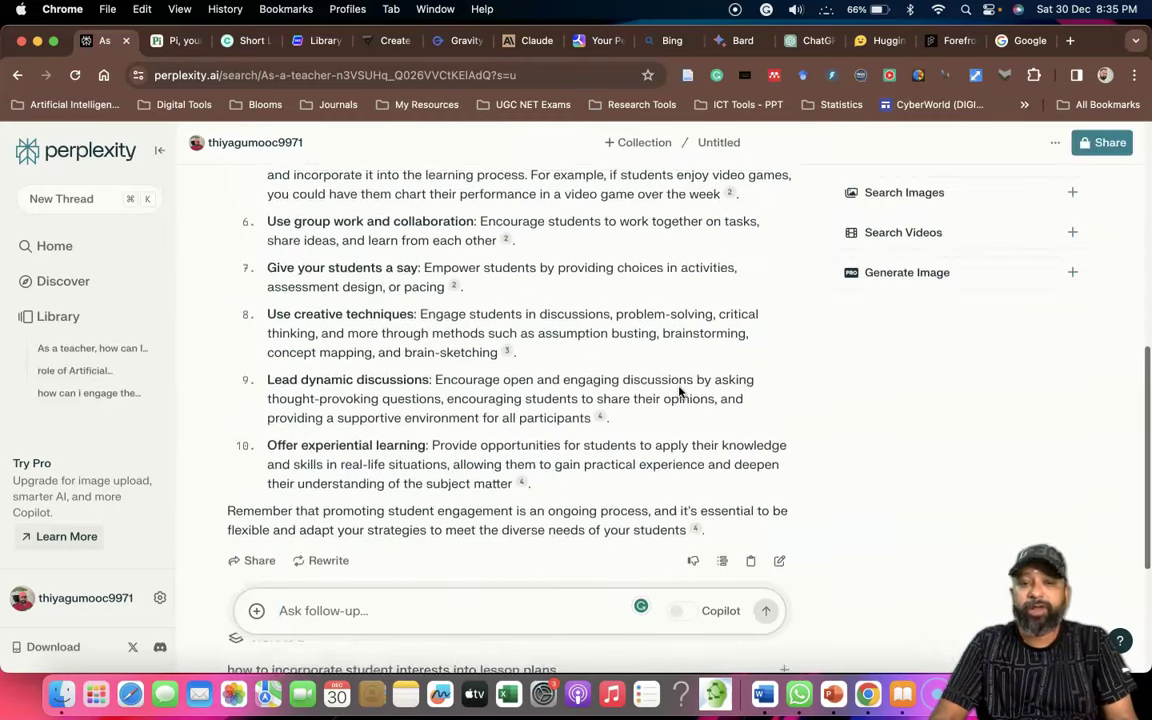
scroll(679, 392, "up", 12)
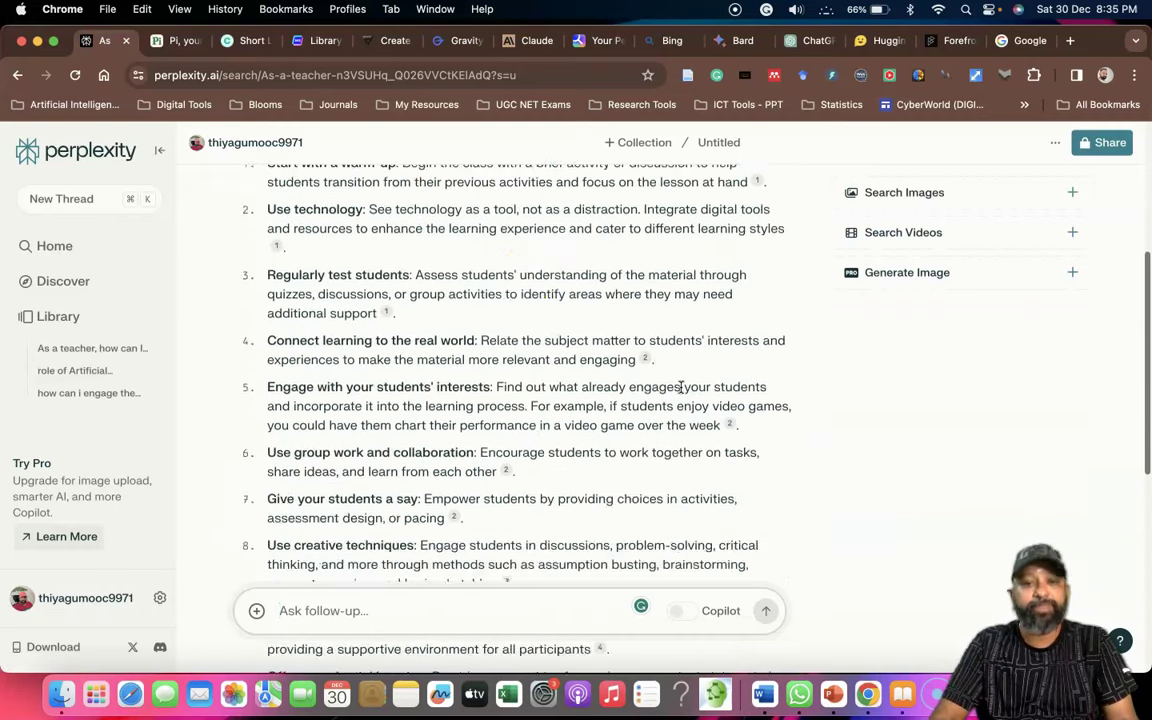
scroll(528, 358, "up", 3)
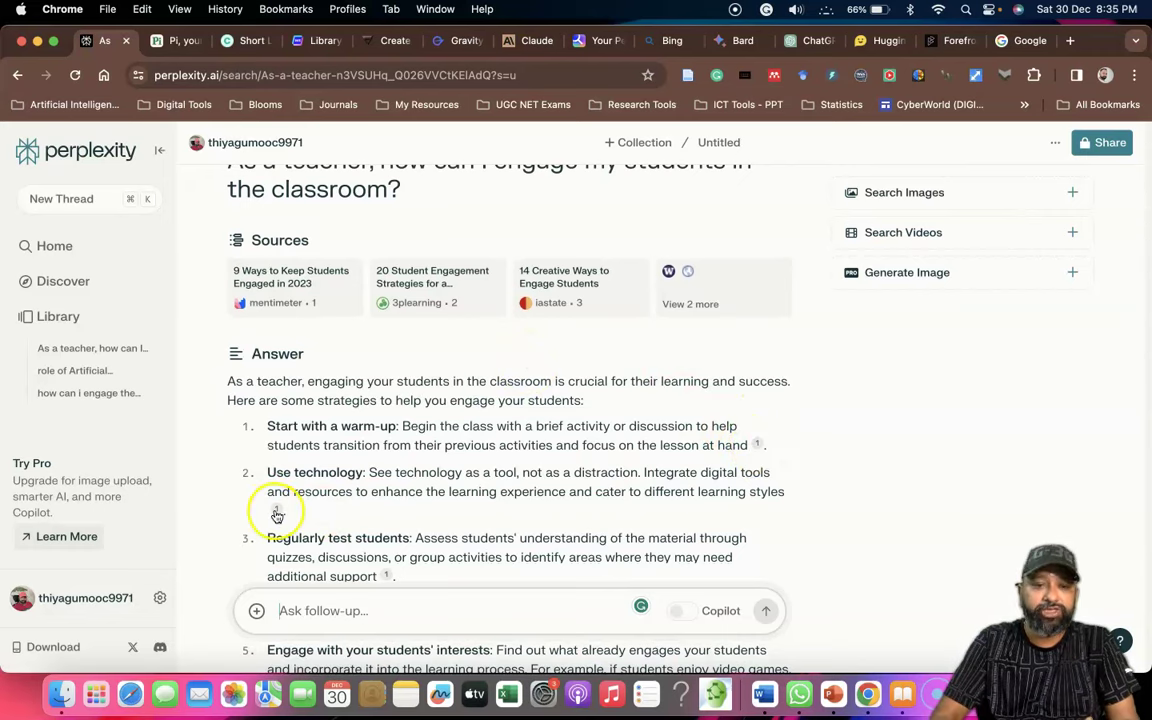
scroll(330, 484, "down", 3)
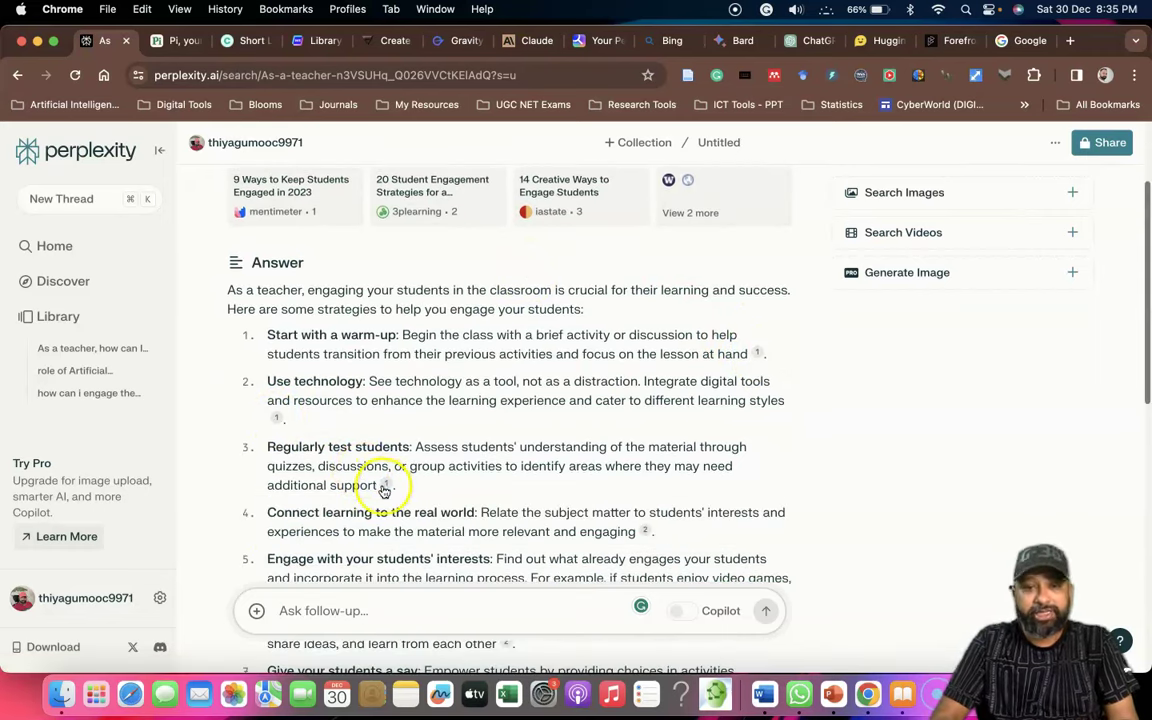
scroll(386, 483, "down", 2)
scroll(574, 456, "up", 6)
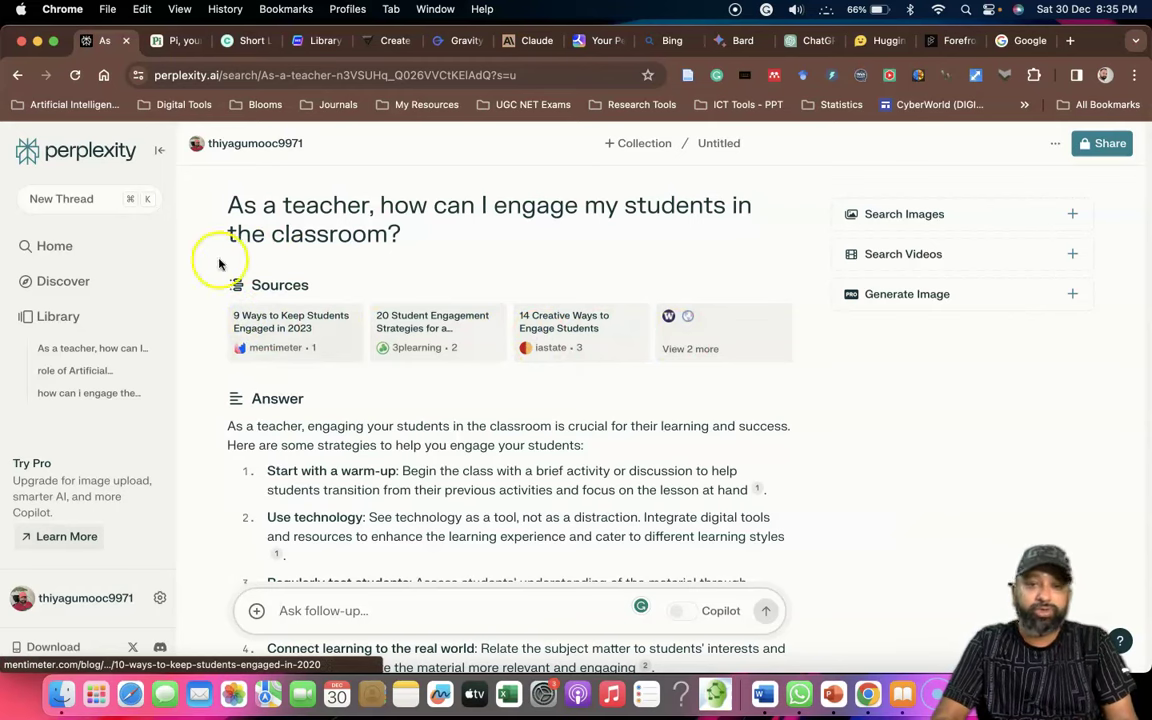
Search for related images and videos alongside the Perplexity answer on student engagement.
left_click(904, 214)
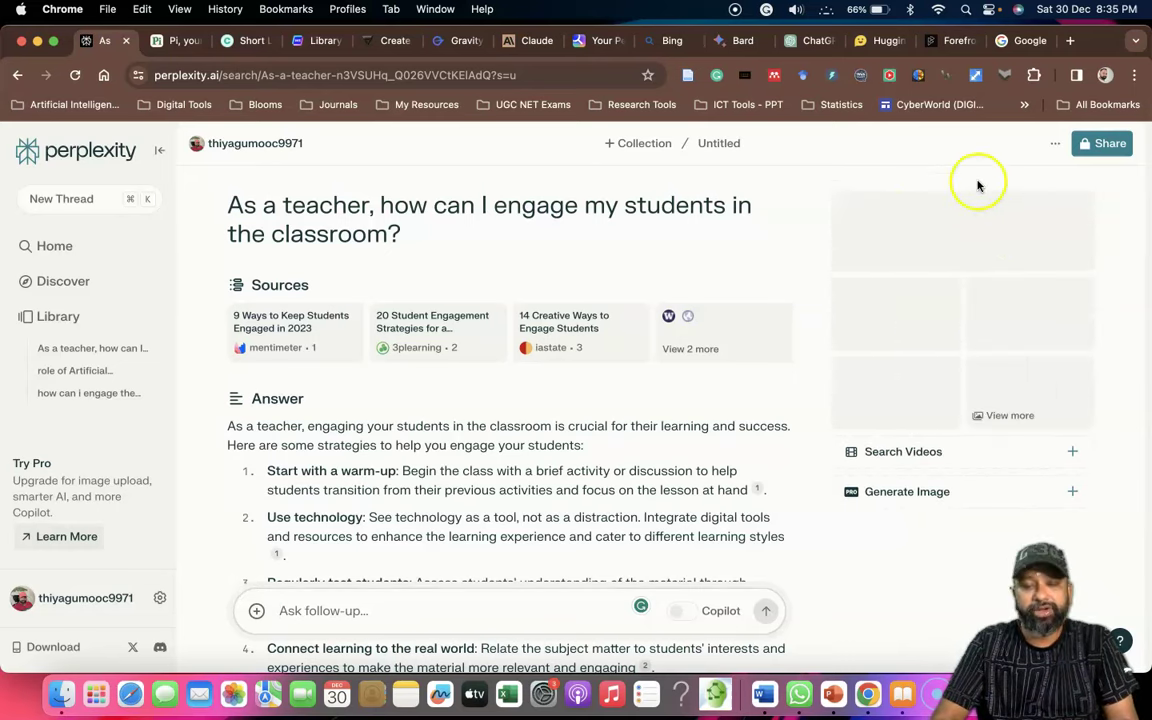
scroll(595, 335, "down", 5)
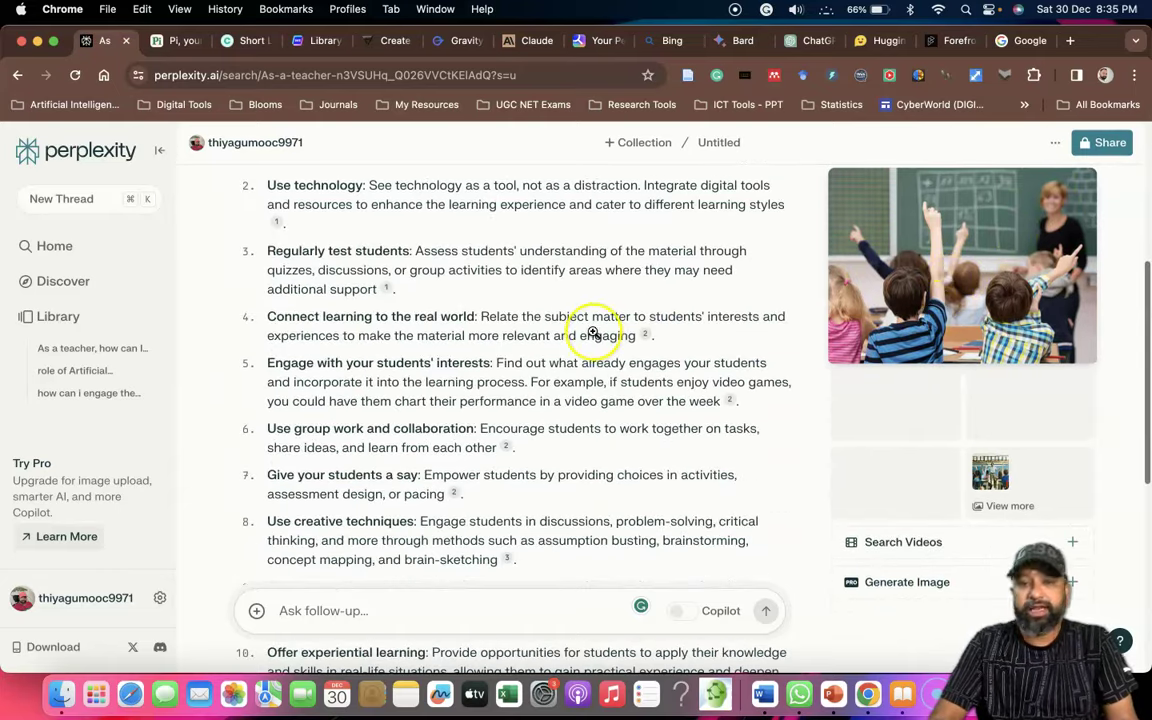
scroll(591, 330, "up", 2)
scroll(591, 330, "down", 10)
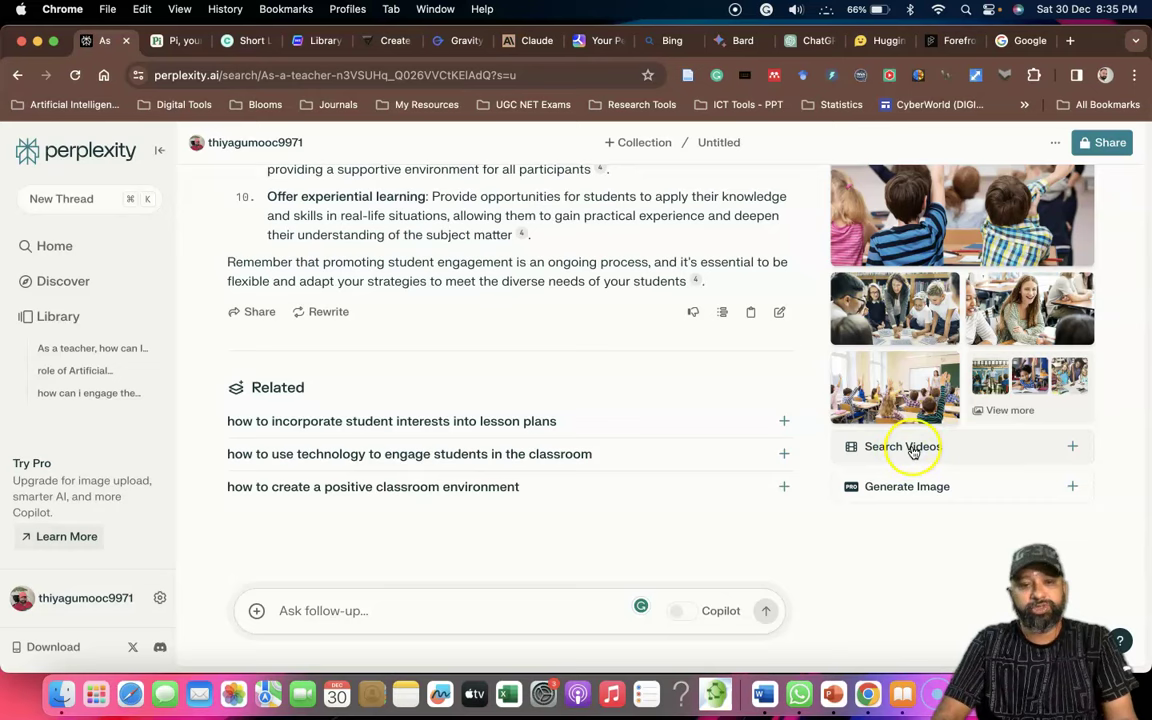
left_click(905, 447)
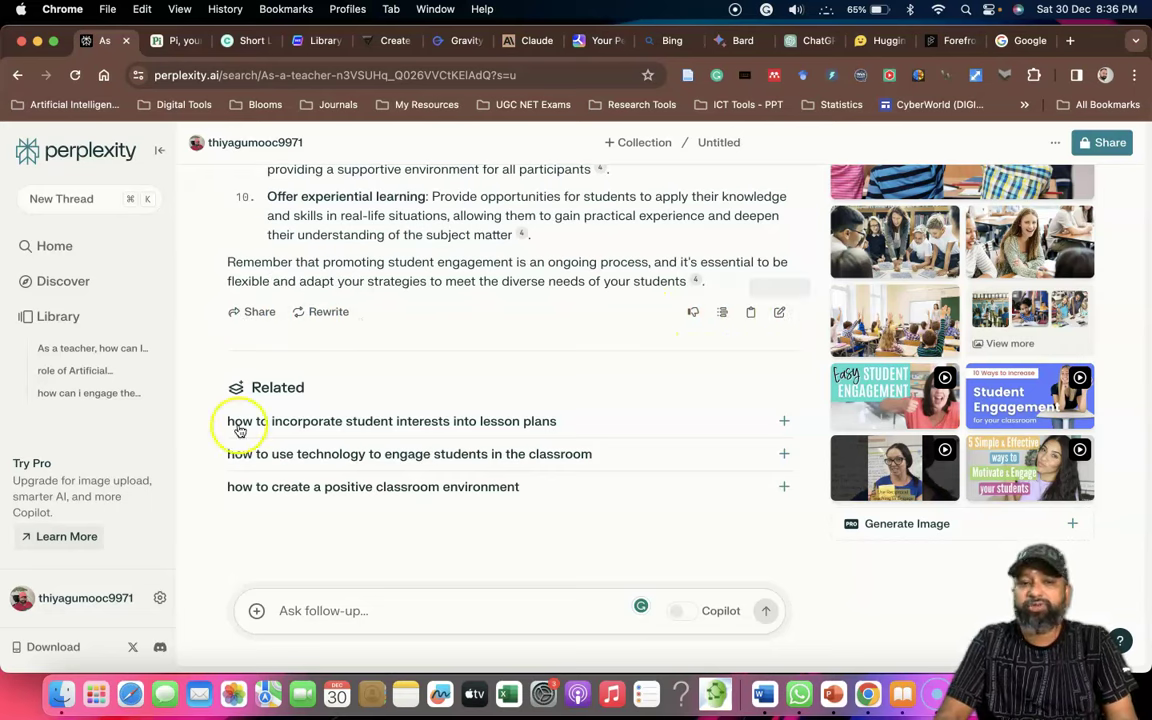
Review the sources and related questions, and make the Perplexity thread shareable by link.
scroll(488, 388, "up", 15)
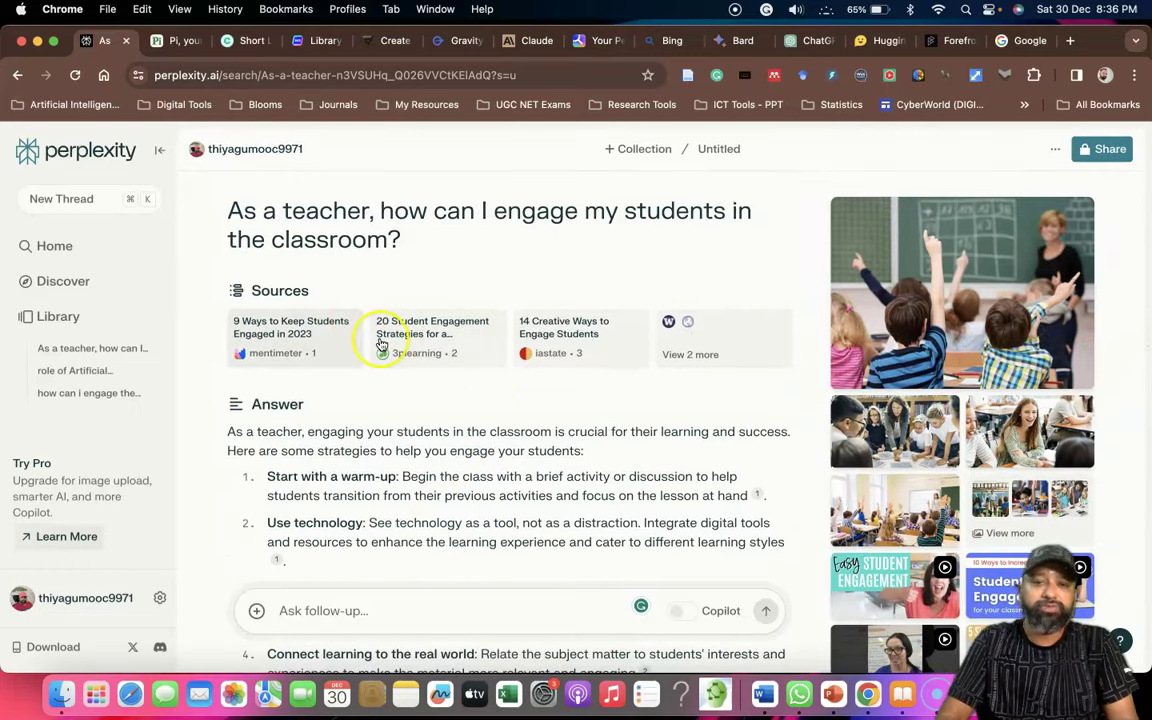
scroll(476, 419, "down", 7)
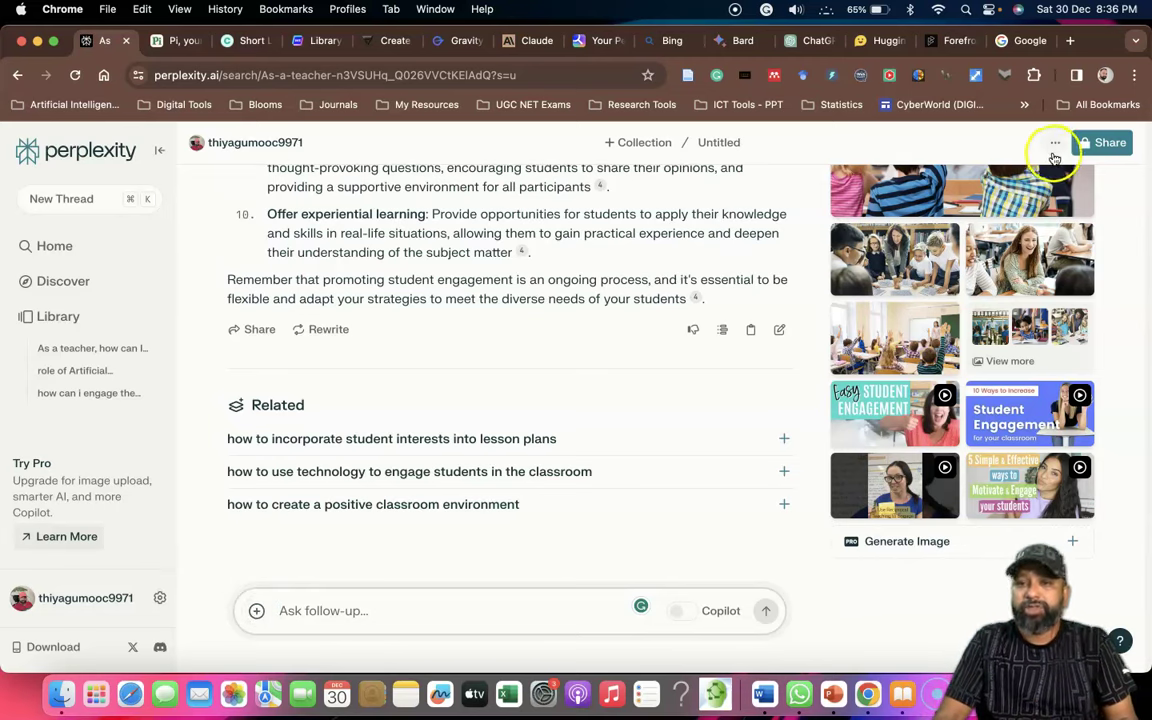
left_click(1098, 145)
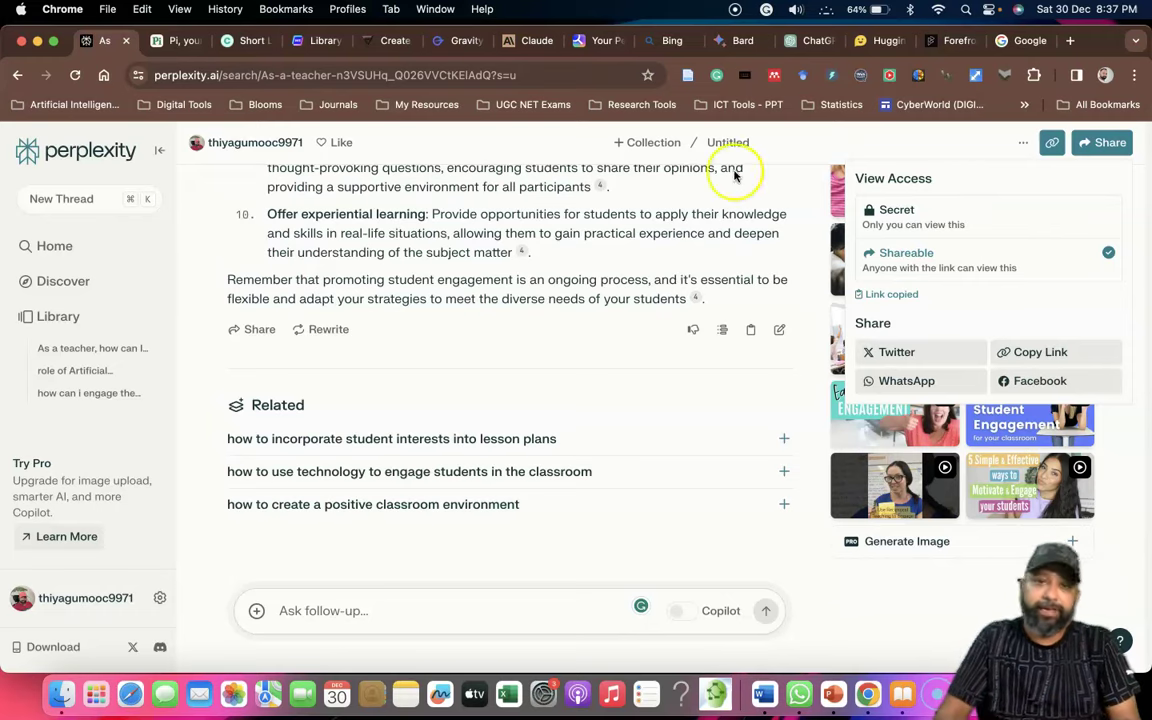
Switch to the Pi chatbot at pi.ai/talk and ask "As a teacher, how can i engage my classroom students?".
left_click(184, 41)
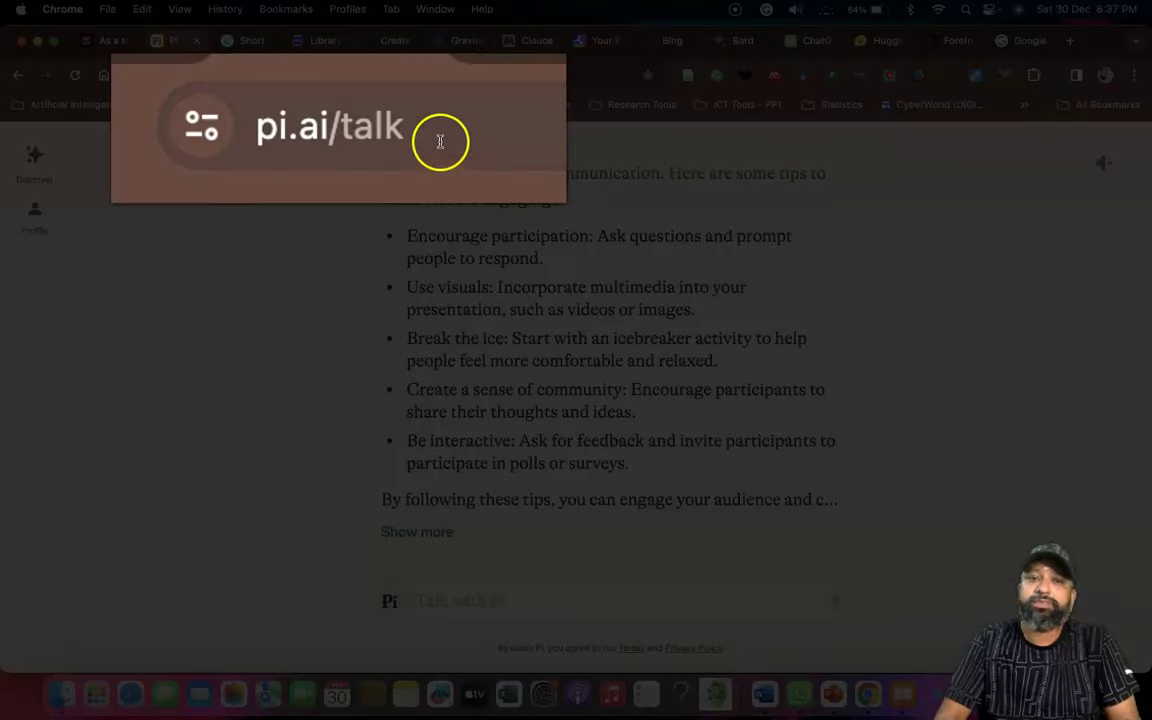
left_click(184, 133)
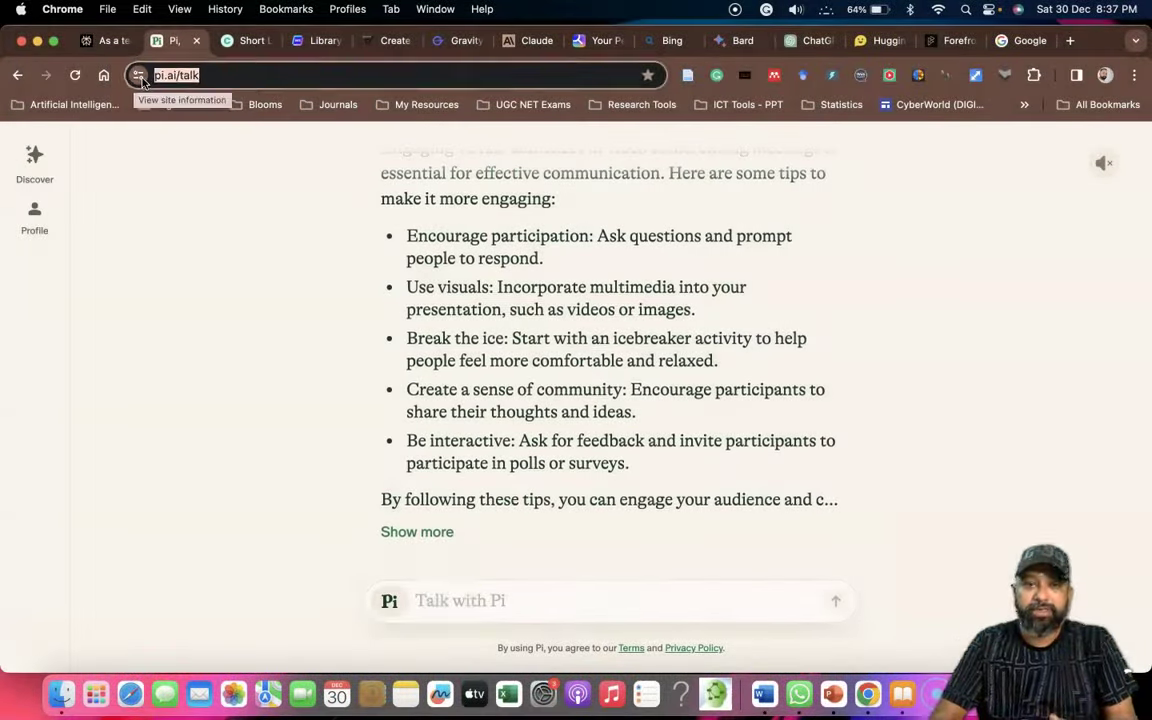
left_click(444, 600)
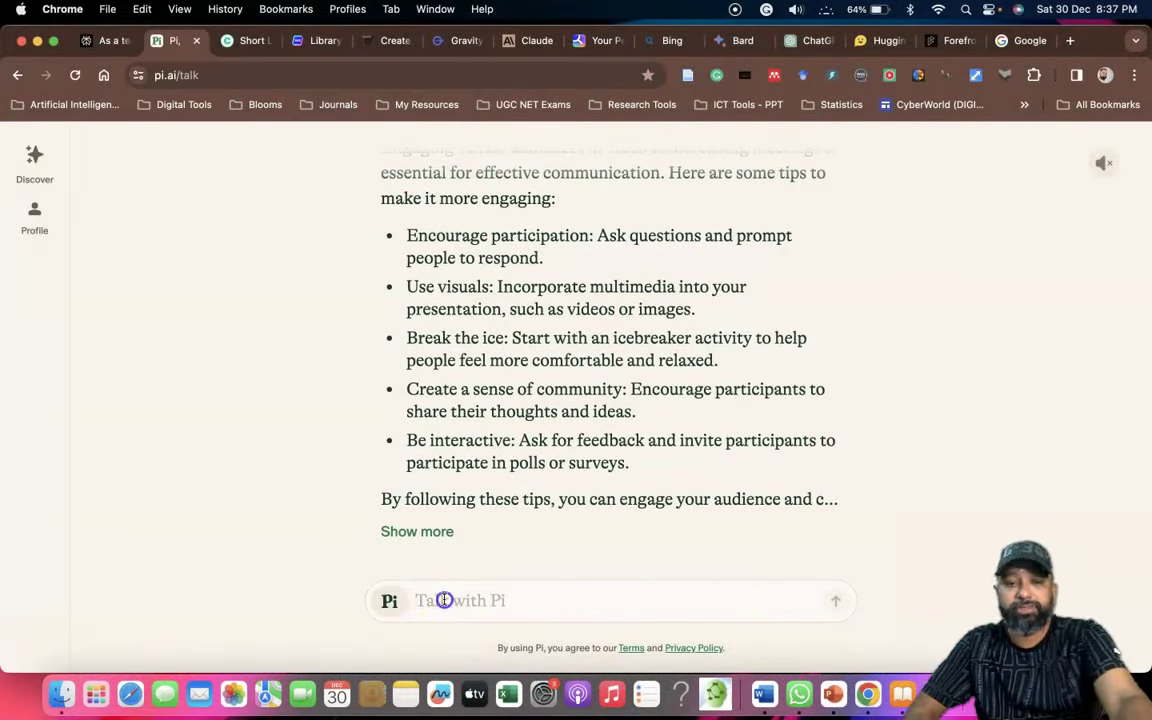
type("As a teacher, how can i enga")
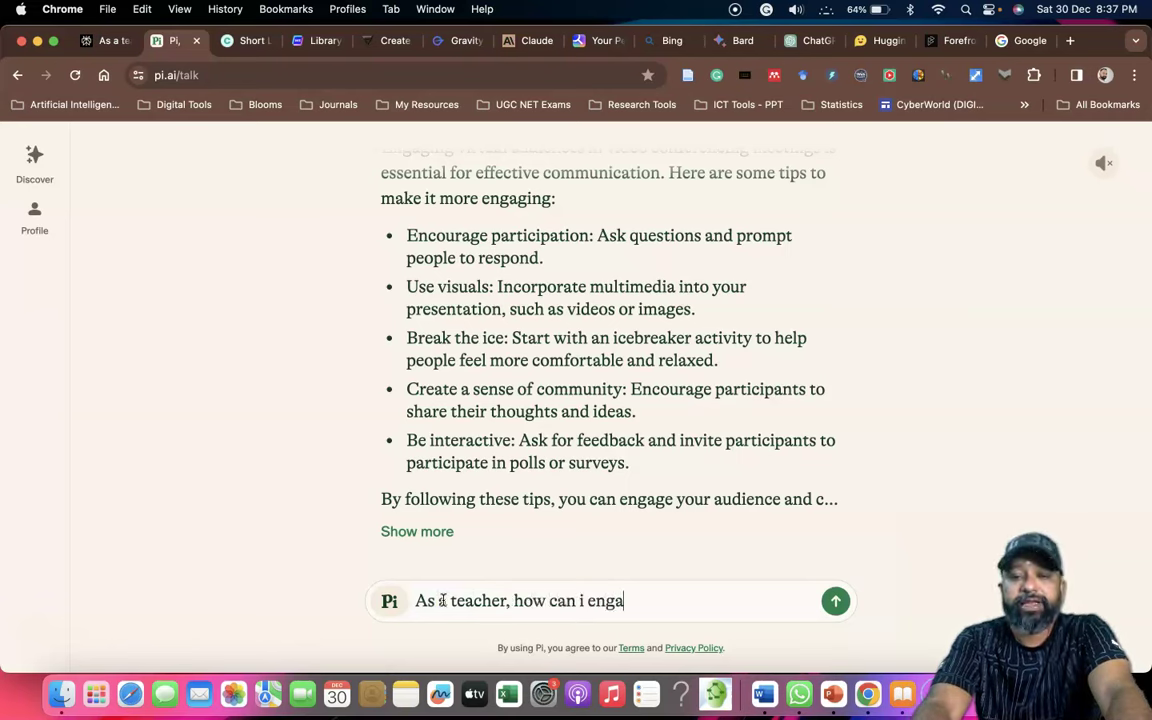
type("ge my classroom studnet")
key("BackSpace")
key("BackSpace")
type("ents?")
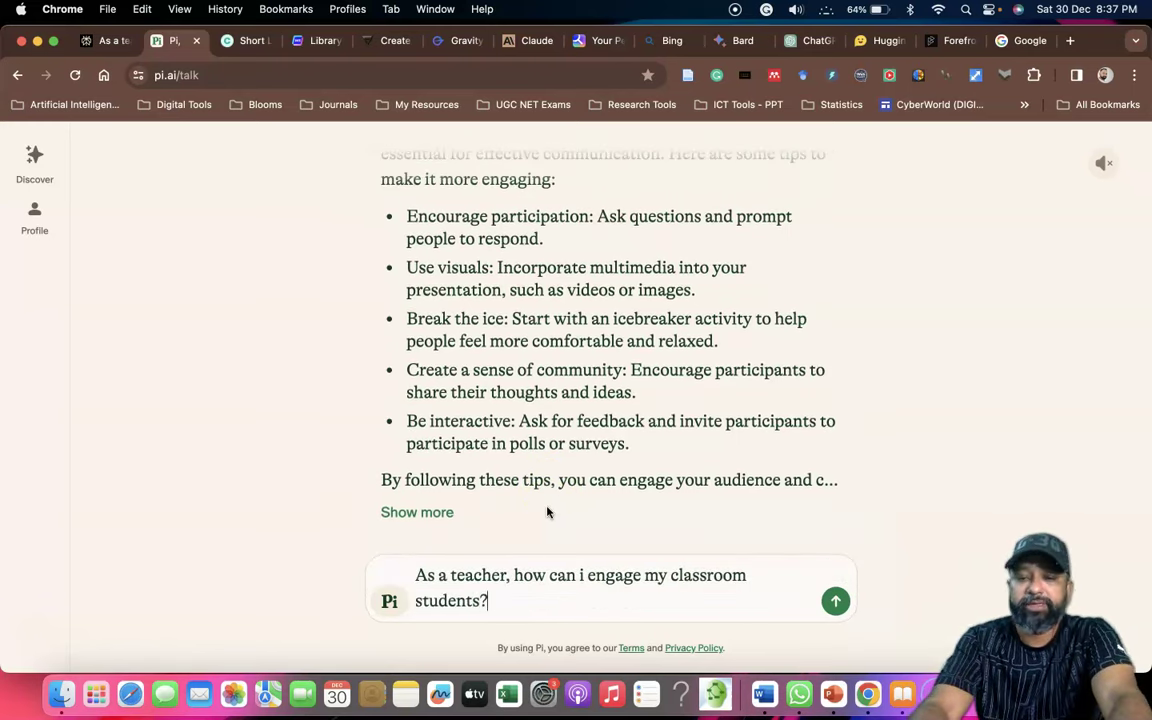
key("Return")
Read Pi's tips for engaging classroom students from the start of the reply.
left_click(825, 87)
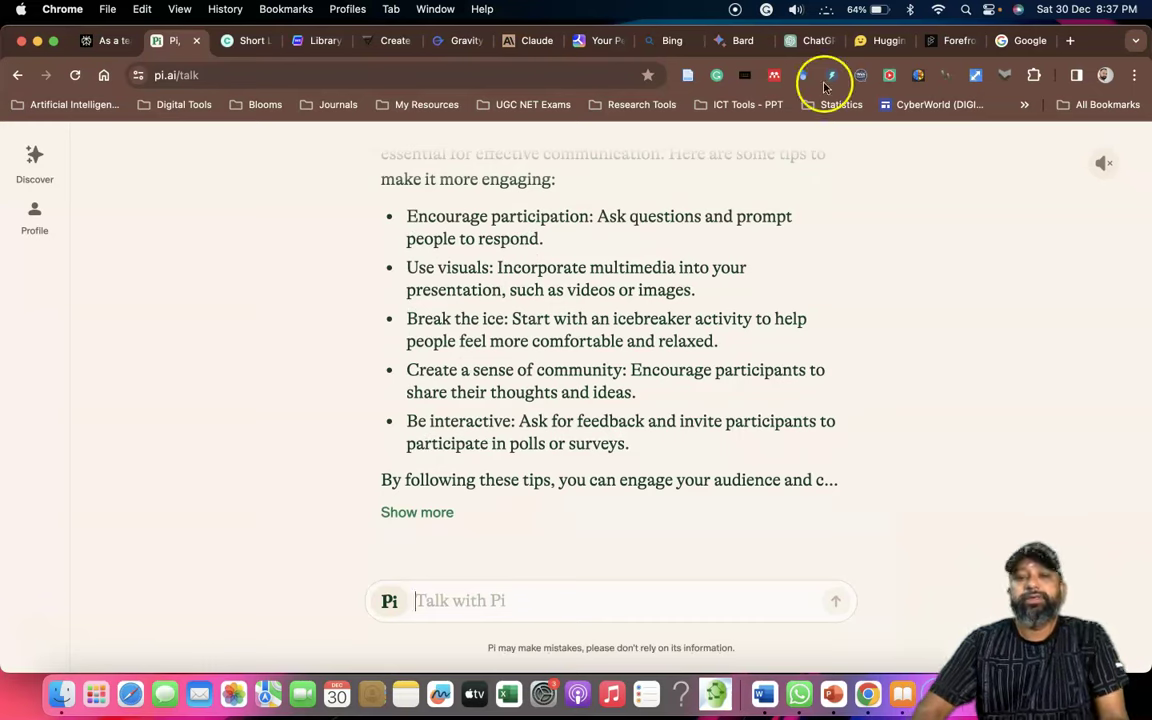
left_click(694, 329)
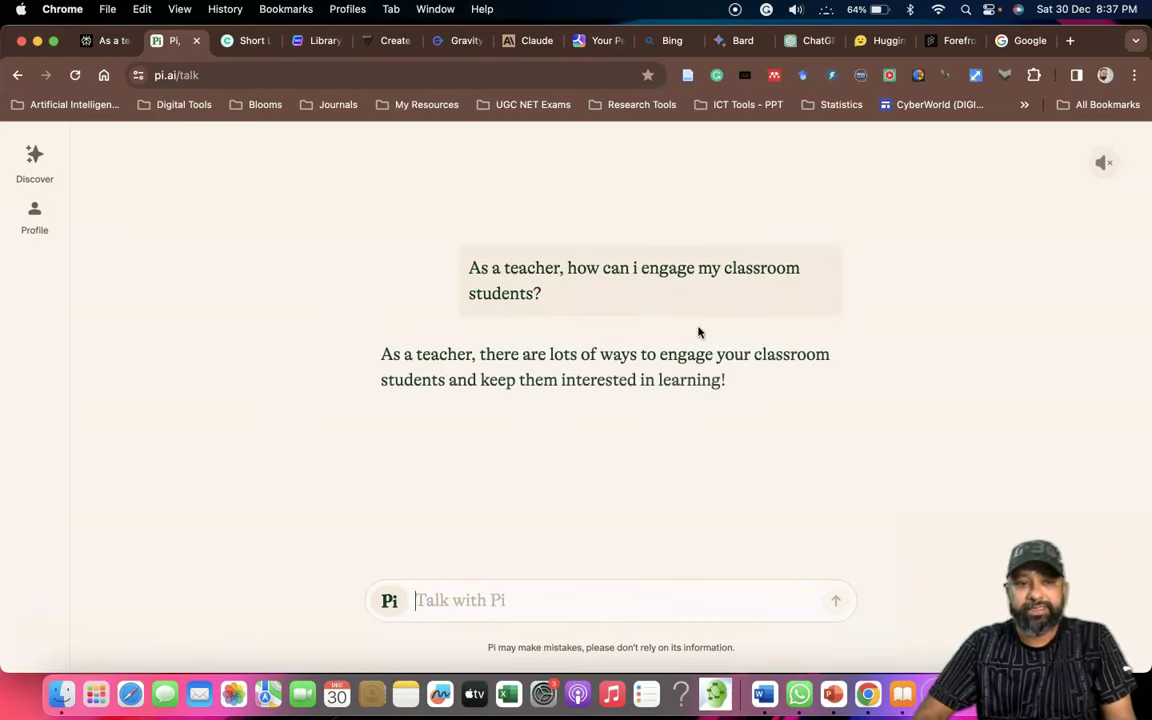
left_click(640, 330)
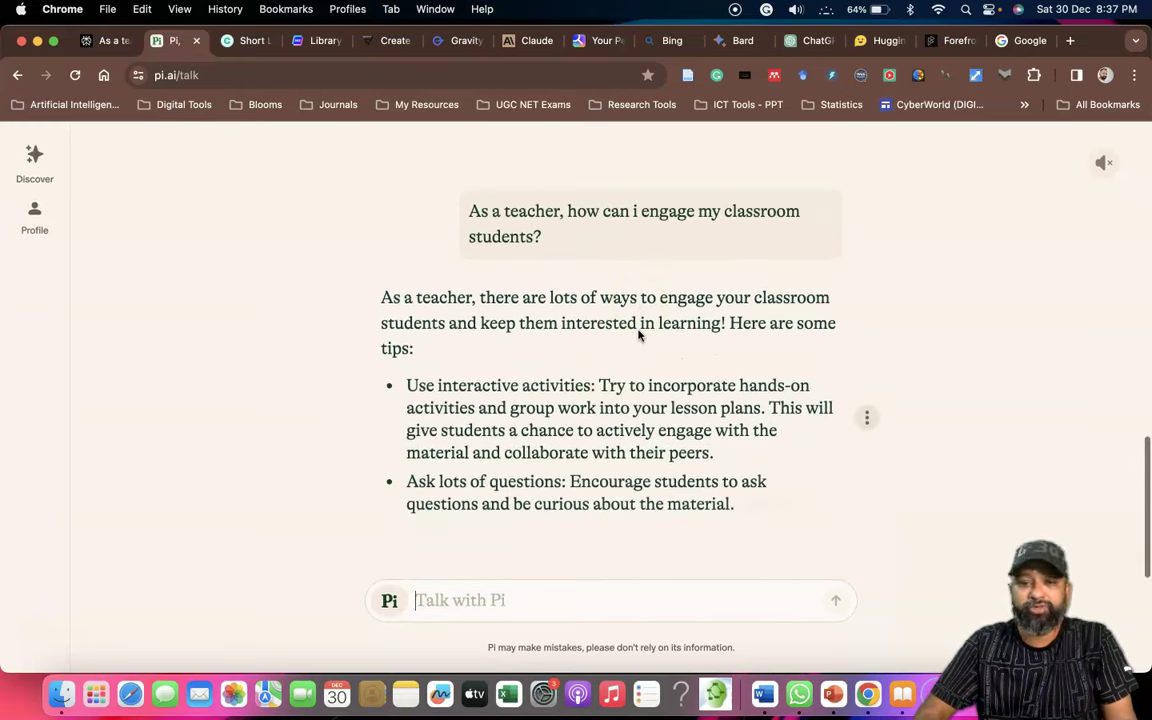
left_click(661, 328)
left_click(740, 365)
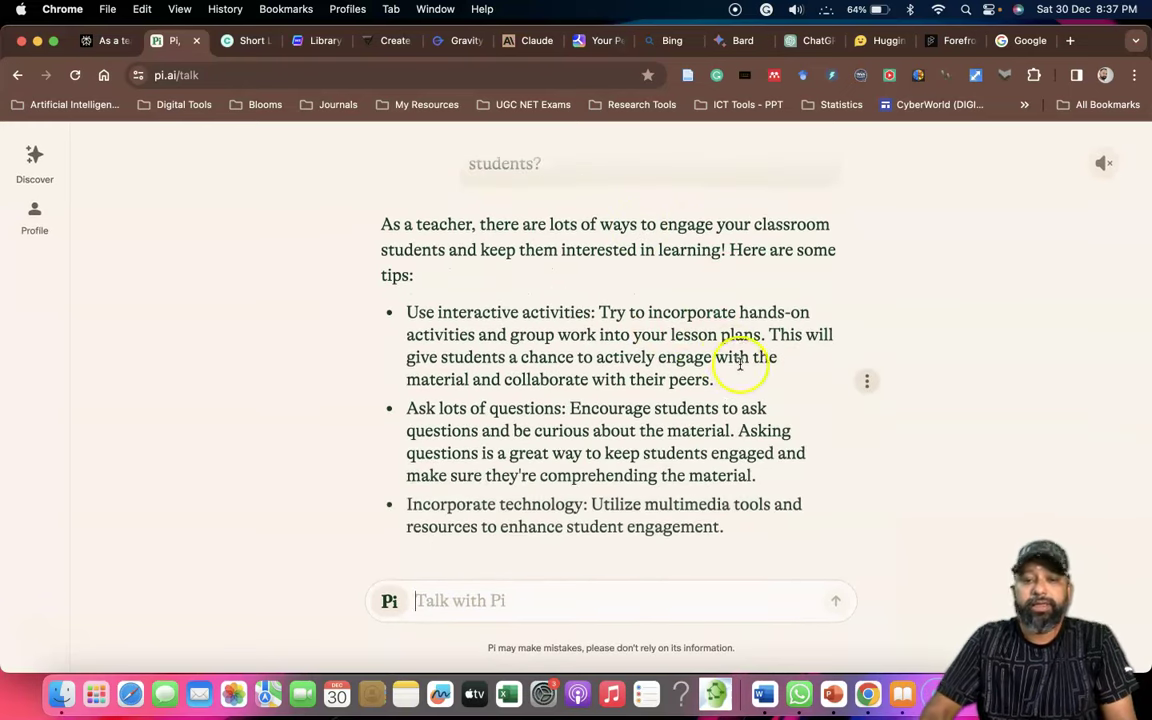
scroll(668, 388, "up", 1)
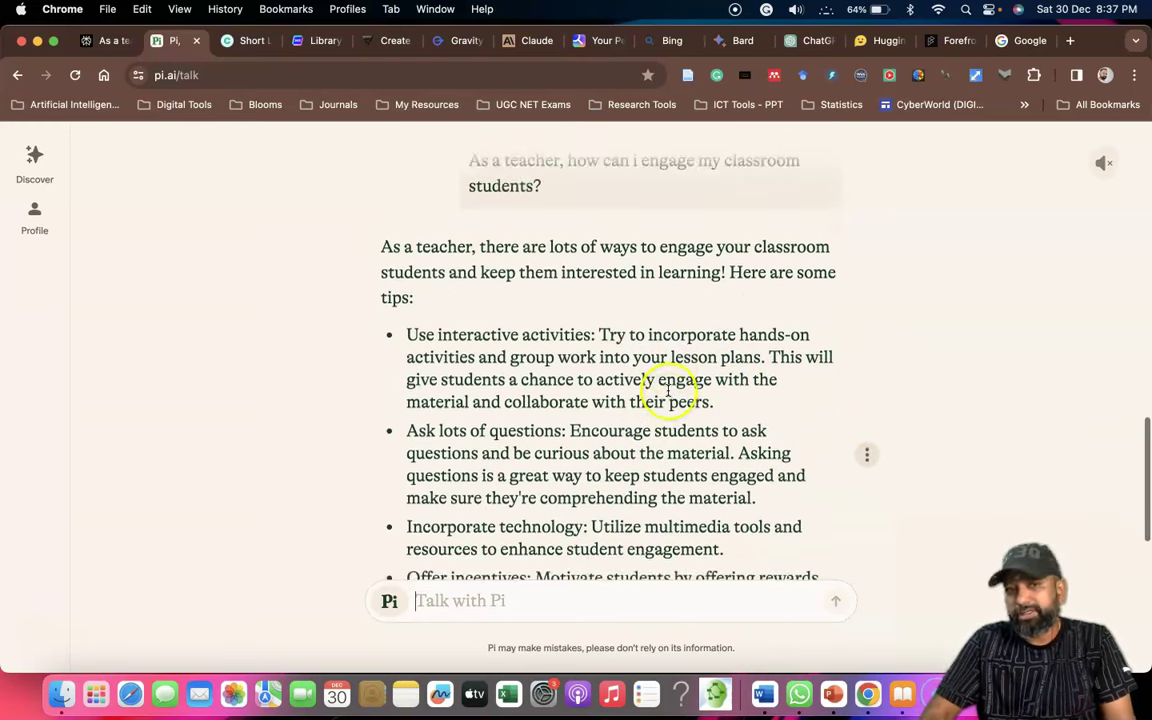
scroll(668, 388, "up", 2)
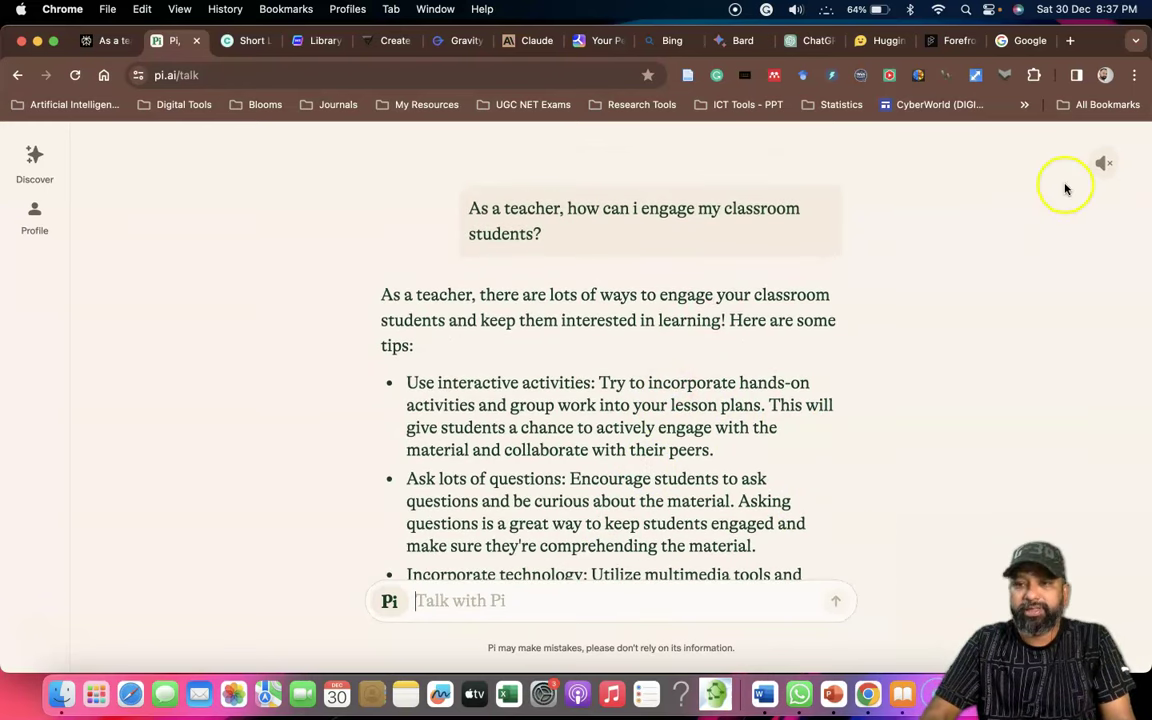
Turn on Pi's voice output and try the voices Pi 2, Pi 3 and Pi 4.
left_click(1104, 166)
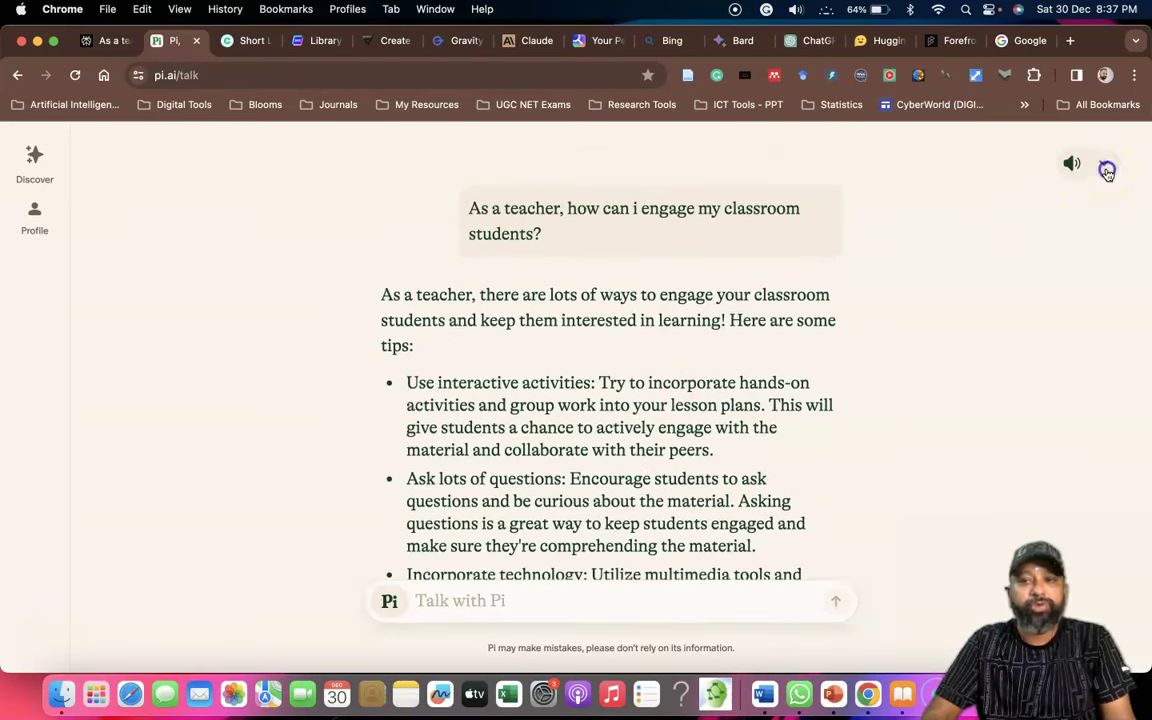
left_click(1104, 166)
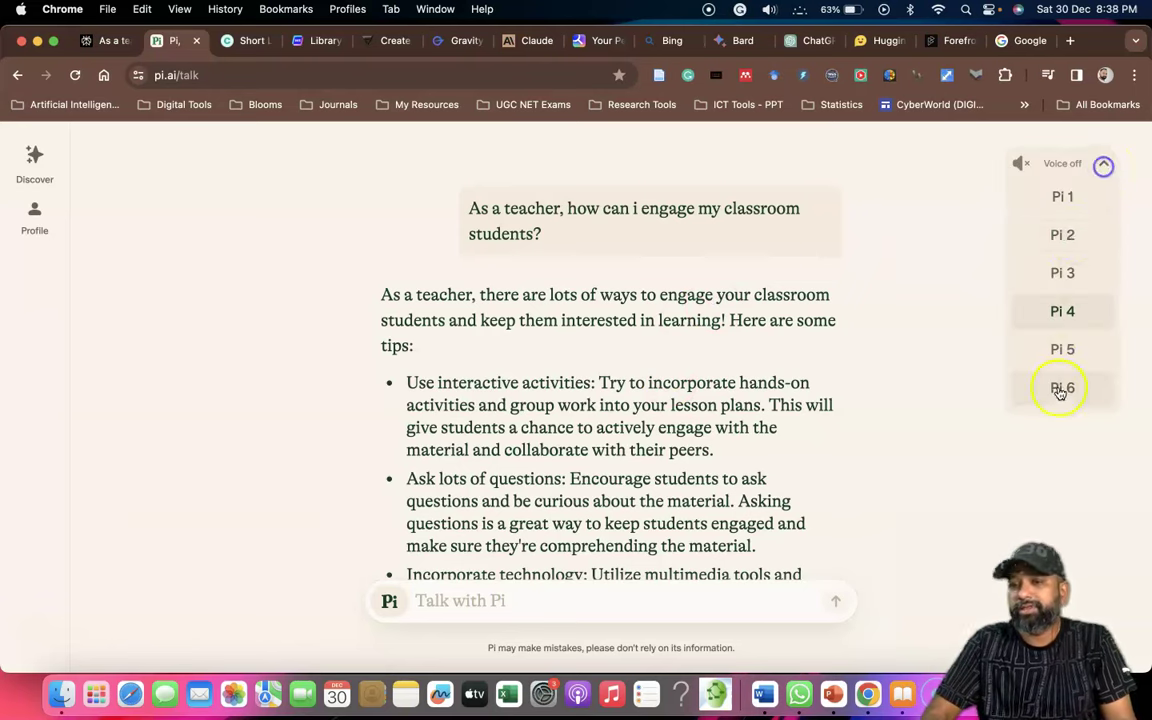
left_click(1069, 245)
left_click(1067, 265)
left_click(1064, 285)
left_click(1069, 326)
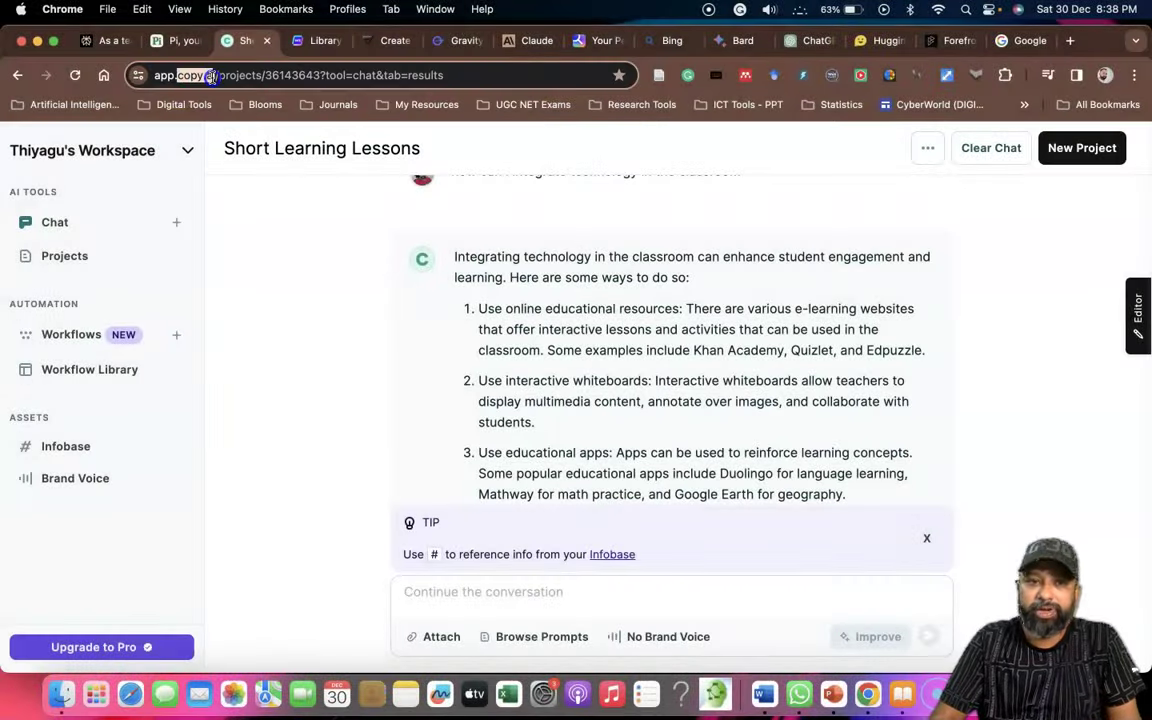
Ask Copy.ai "As a teacher, how i engage the students in the classroom?" in the Short Learning Lessons project chat.
scroll(590, 272, "down", 5)
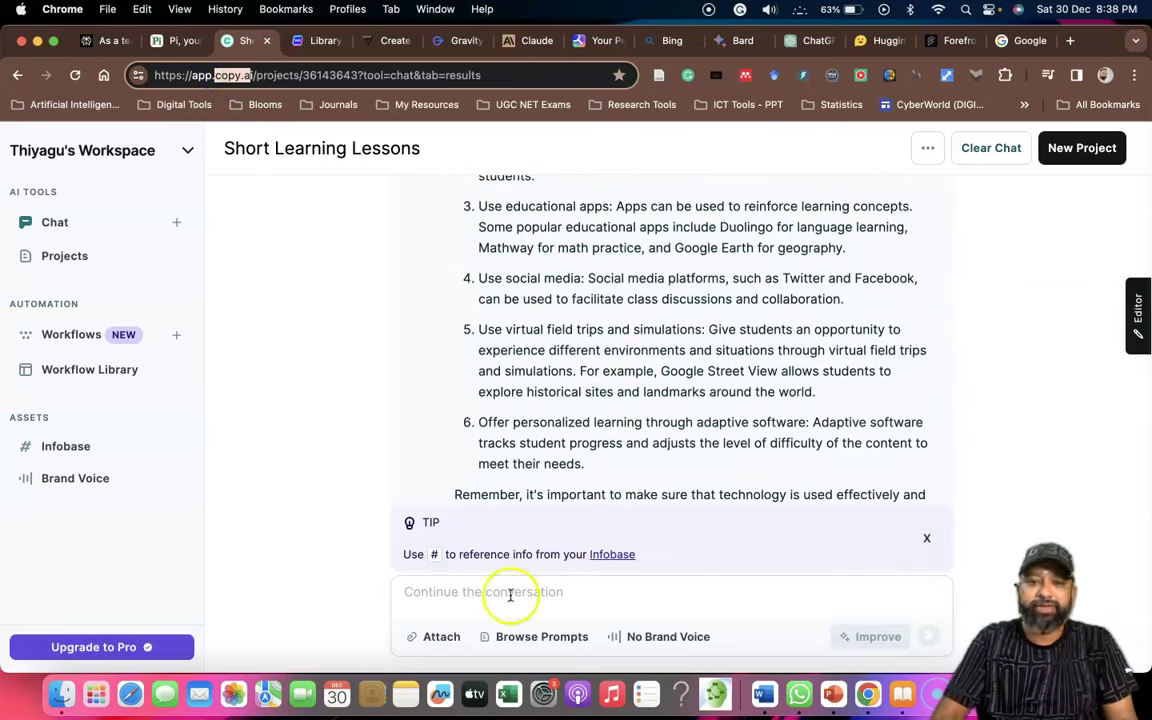
left_click(442, 597)
type("A")
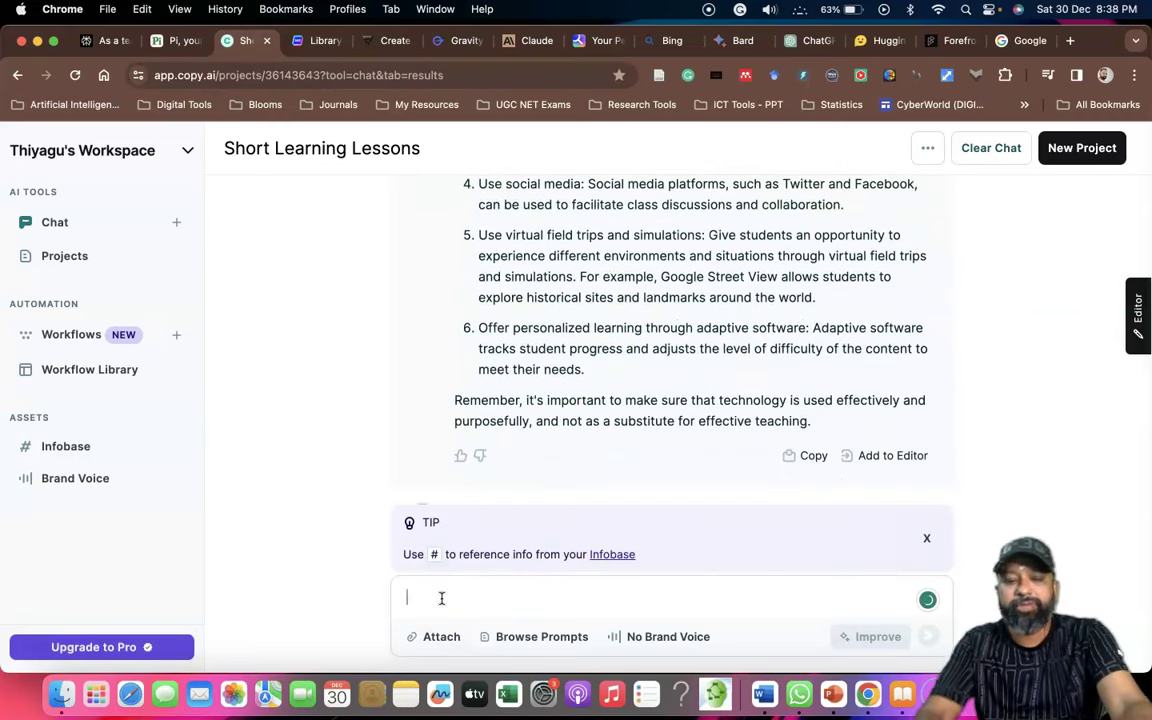
type("s a t")
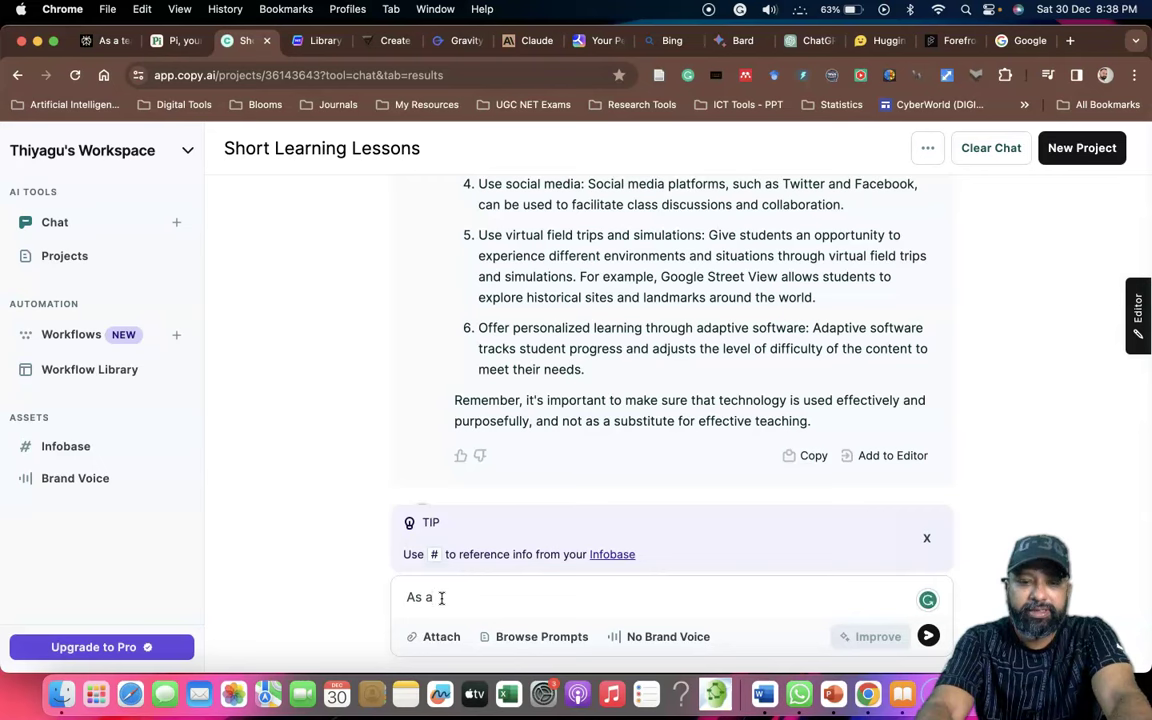
type("eacher, ho")
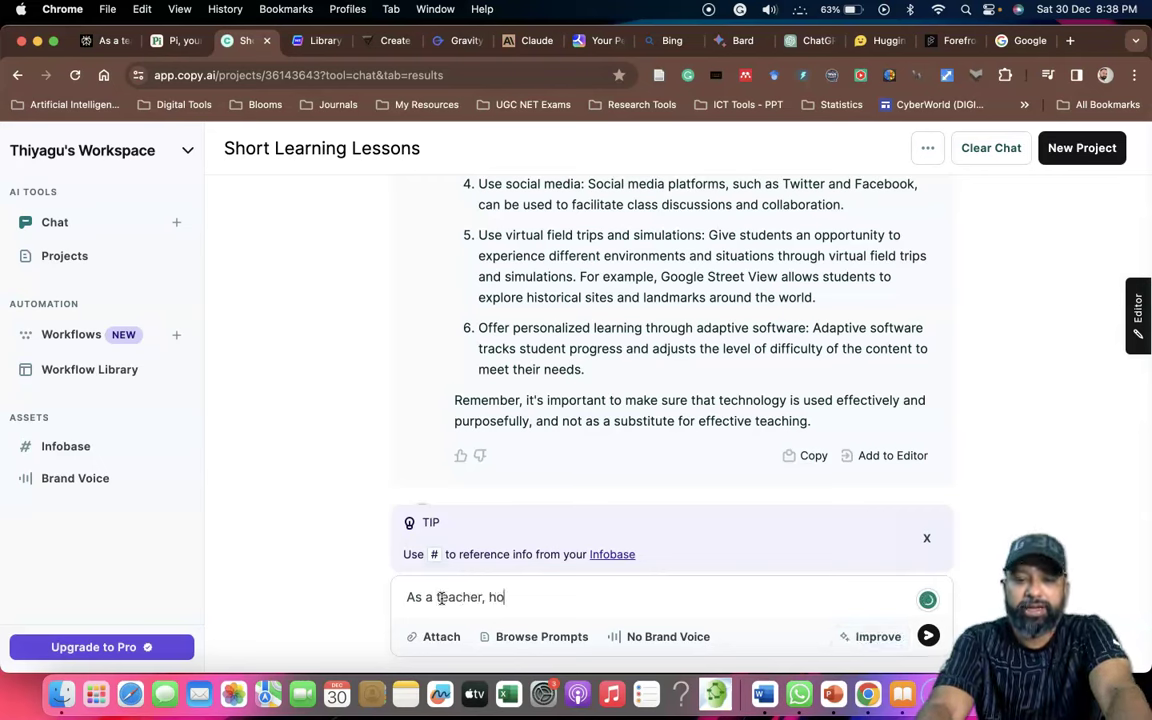
type("w i engage the students in the c")
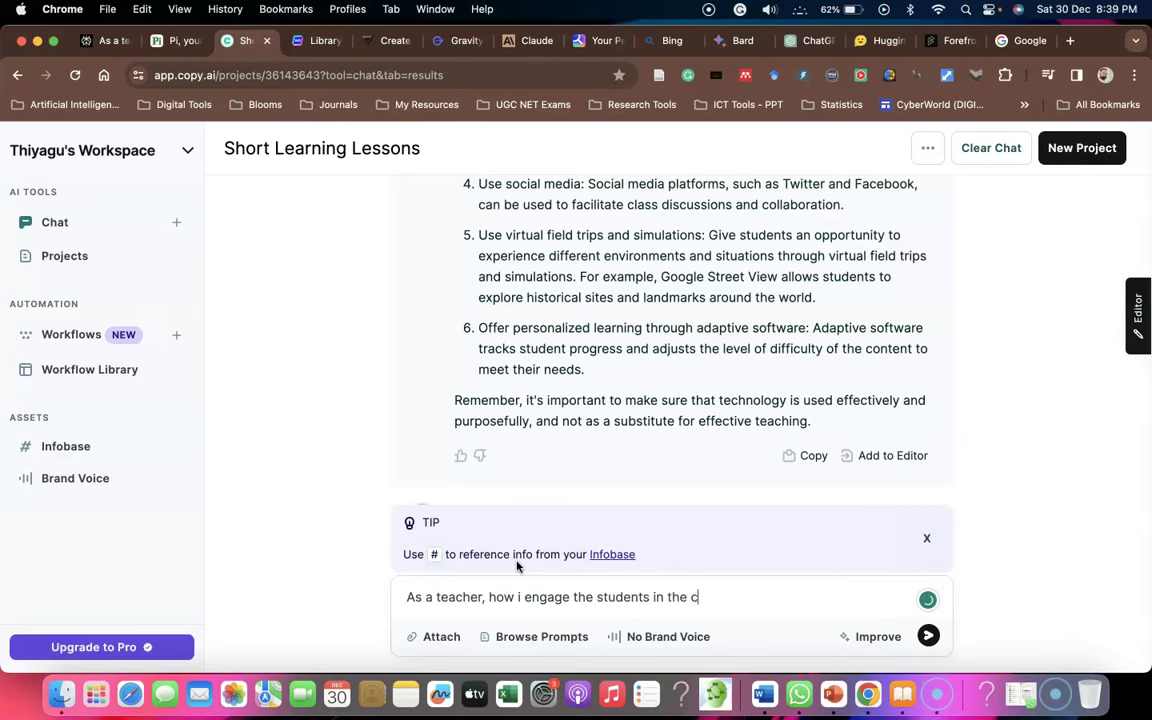
type("lassroom?")
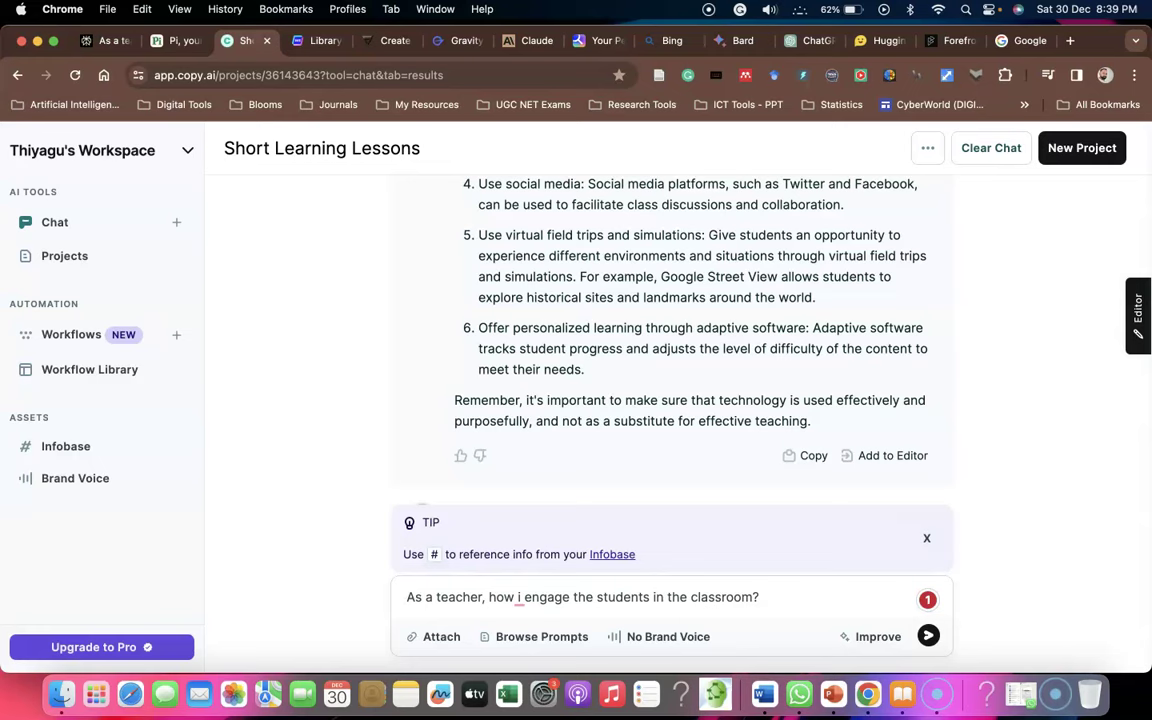
left_click(929, 637)
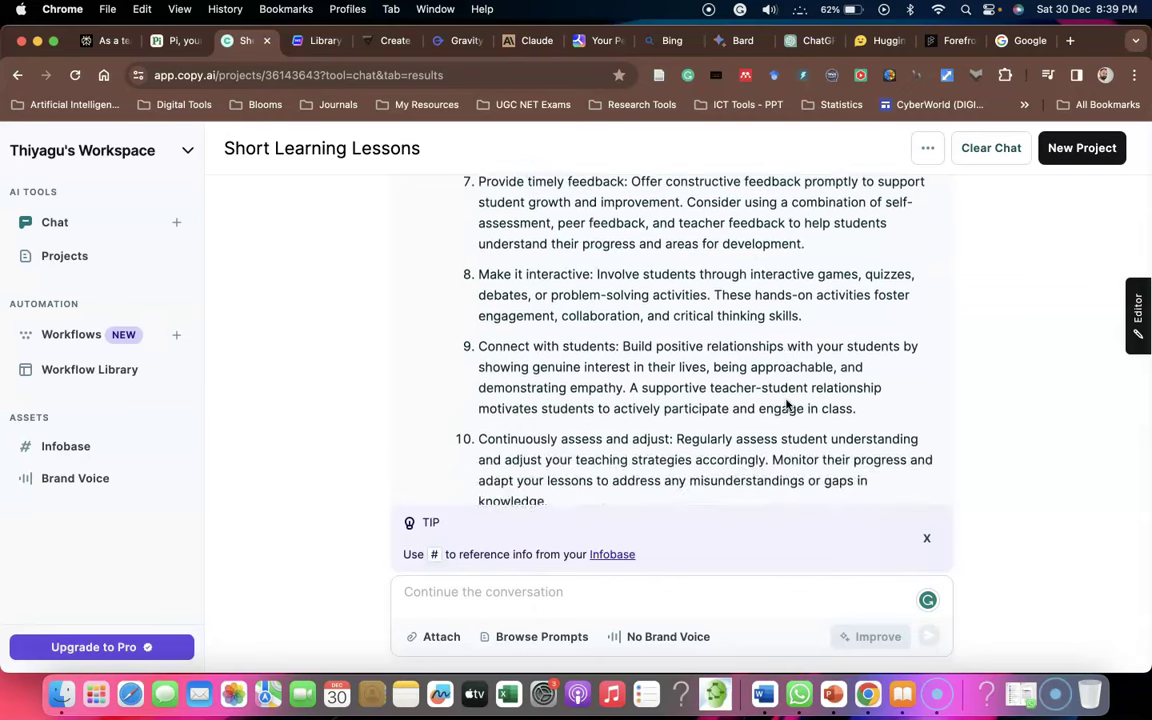
Read through Copy.ai's numbered strategies for engaging students, up to the closing remark.
left_click(674, 378)
scroll(674, 375, "up", 10)
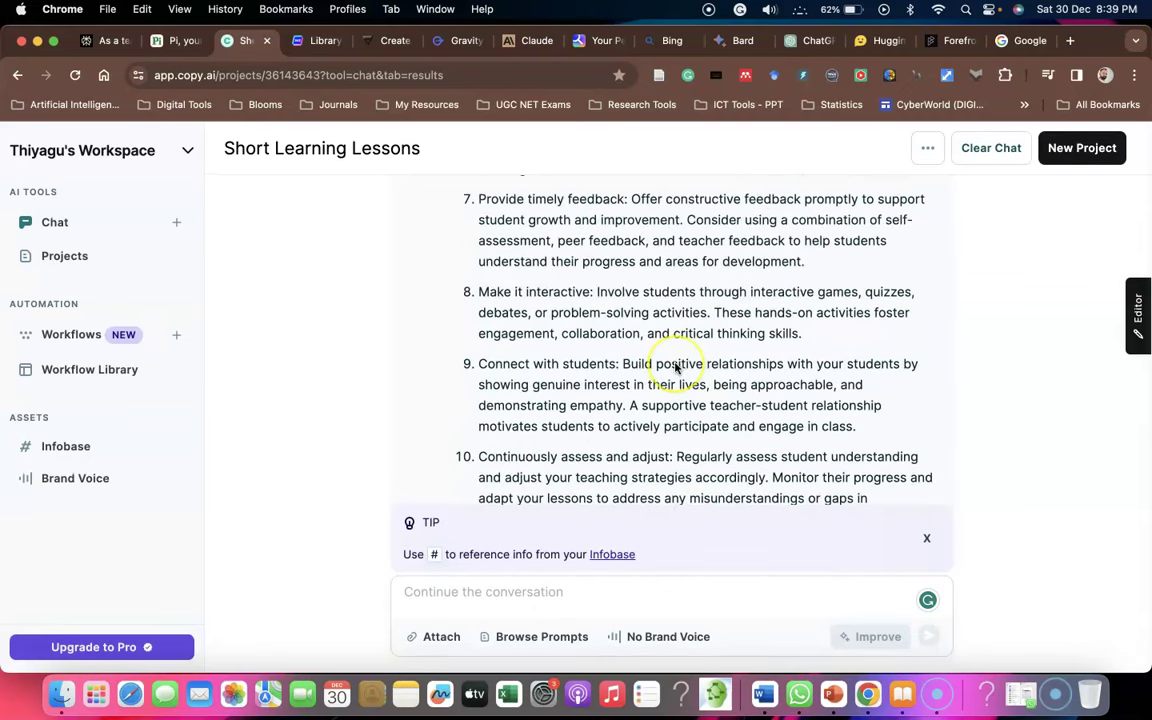
scroll(674, 368, "down", 10)
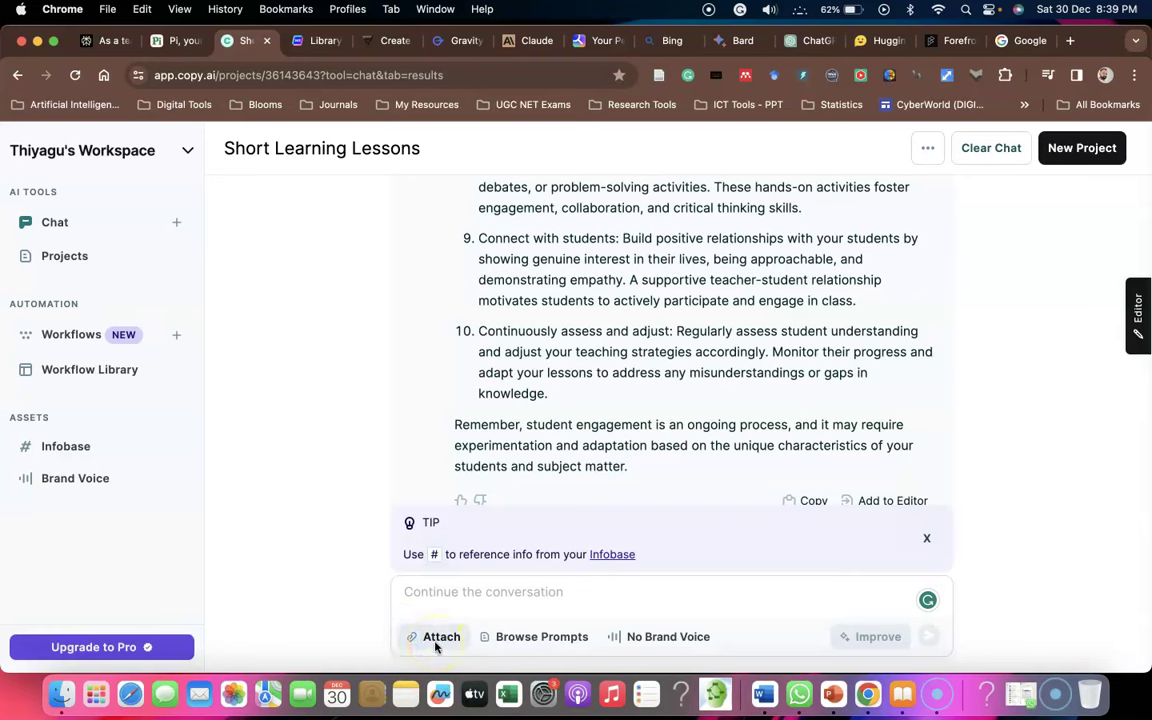
Browse the prompt library's Recruiting, Sales and PR/Communications categories, and close it without using a prompt.
left_click(536, 646)
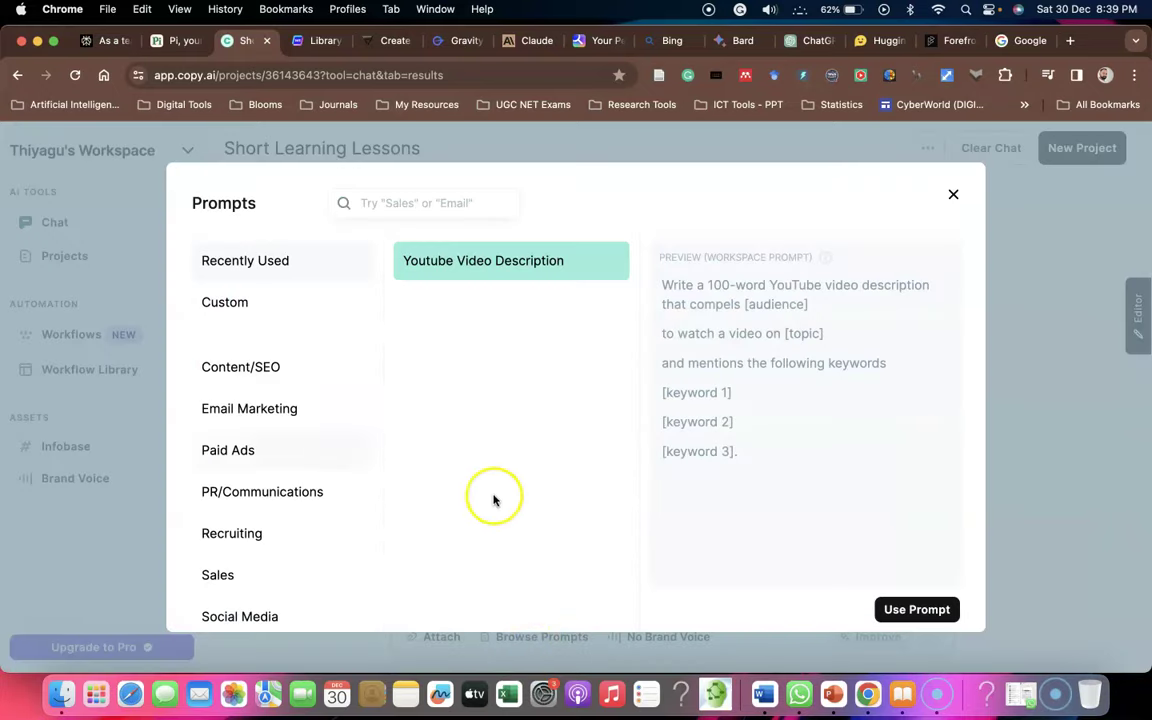
scroll(237, 425, "down", 1)
scroll(237, 425, "down", 1)
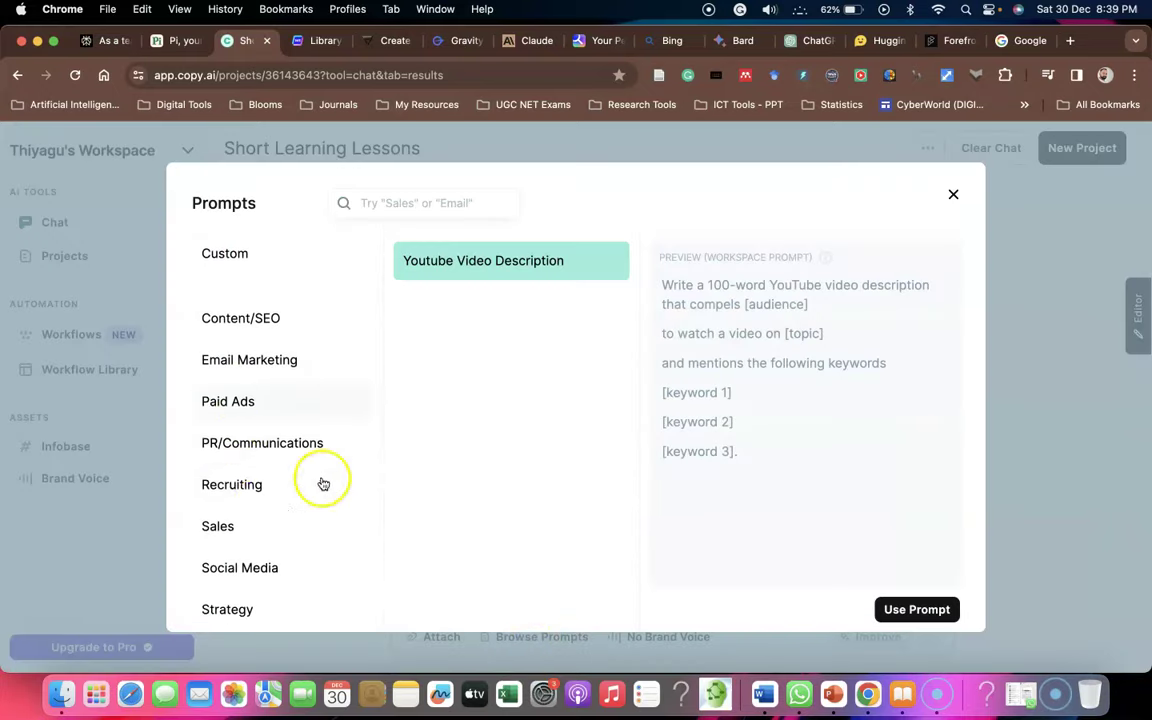
left_click(228, 484)
left_click(219, 526)
left_click(230, 443)
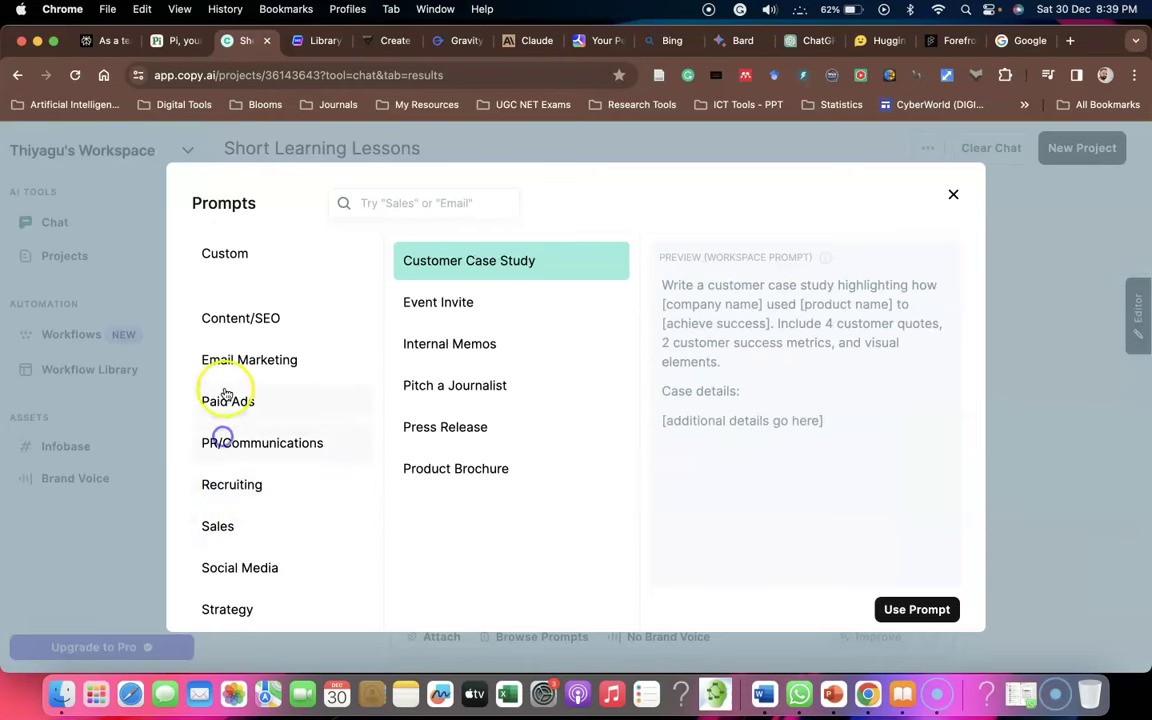
left_click(951, 196)
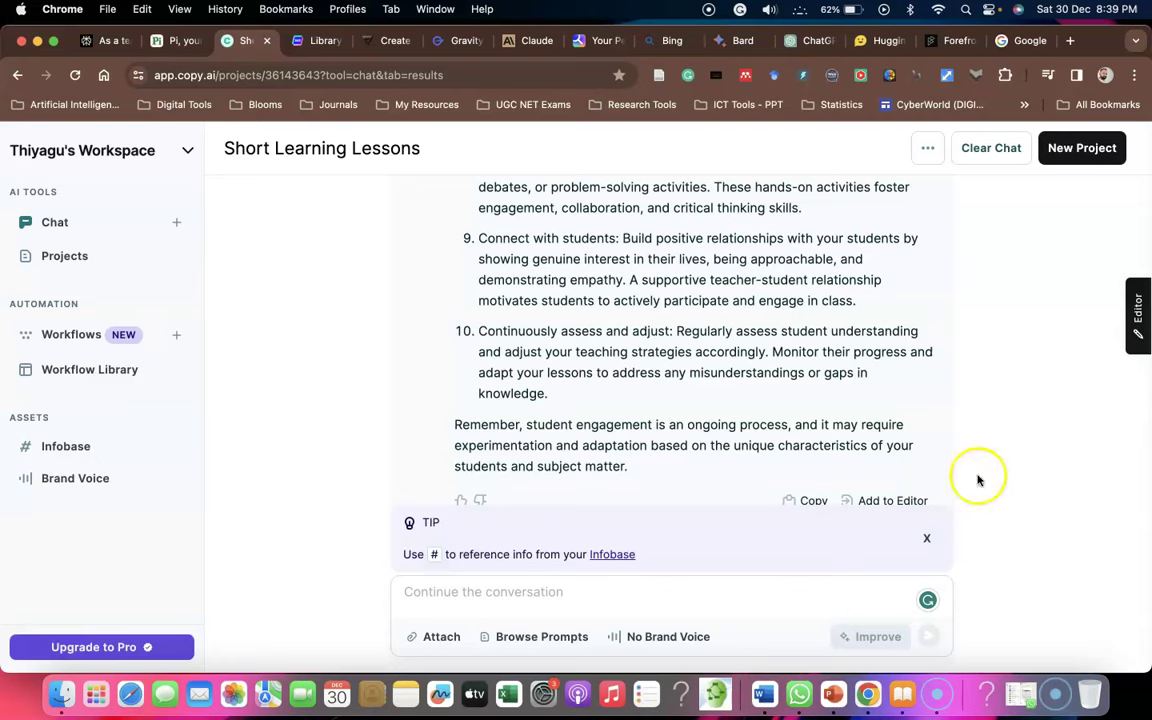
Open the project's editor and delete the paragraph answering "What is artificial intelligence (AI)?".
left_click(1138, 320)
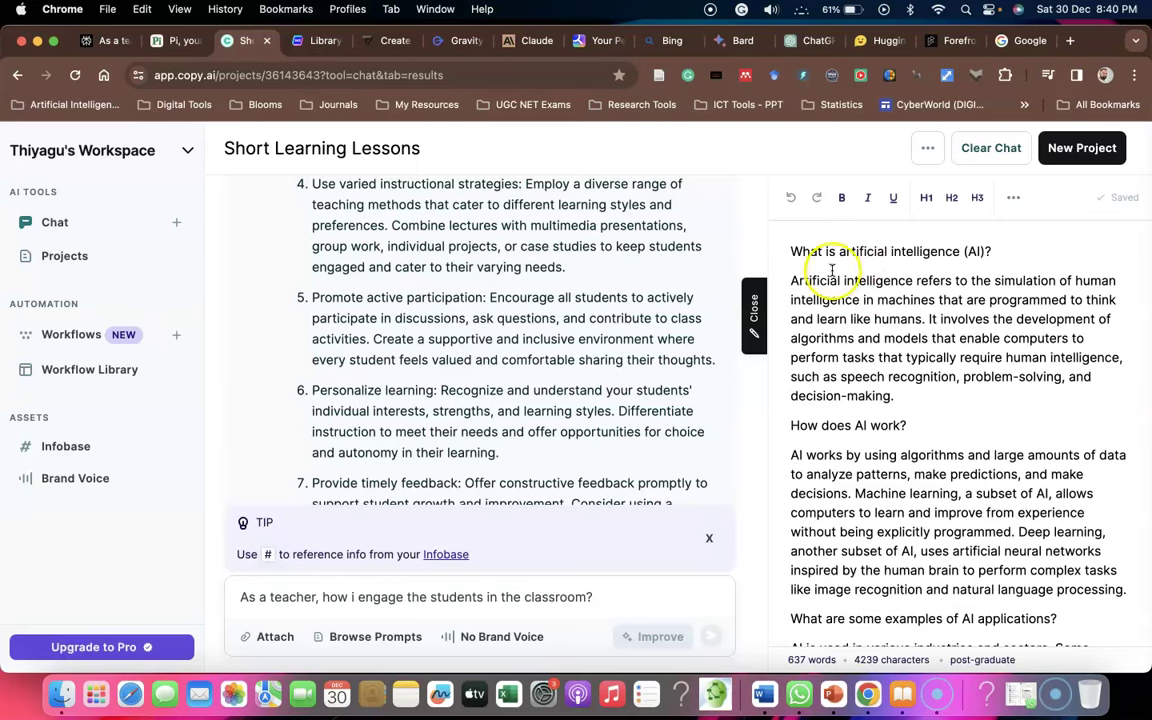
triple_click(811, 353)
key("BackSpace")
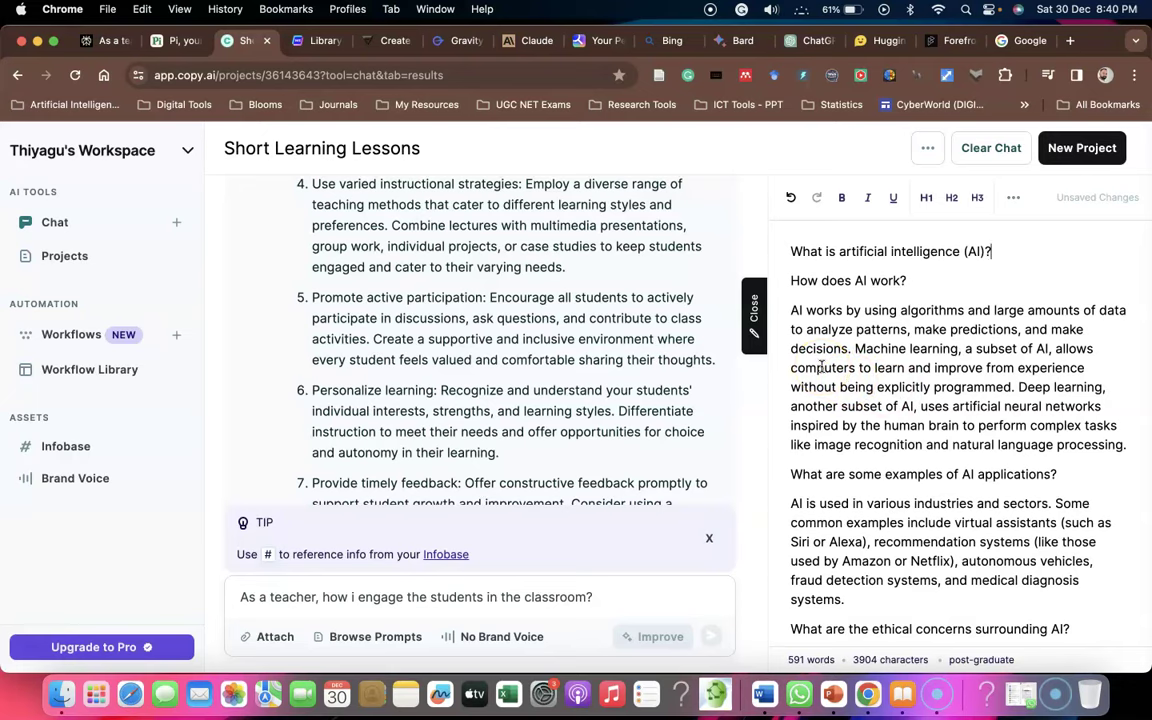
Switch to Writesonic, open Chatsonic from its library page, and dismiss the image upload introduction.
left_click(320, 40)
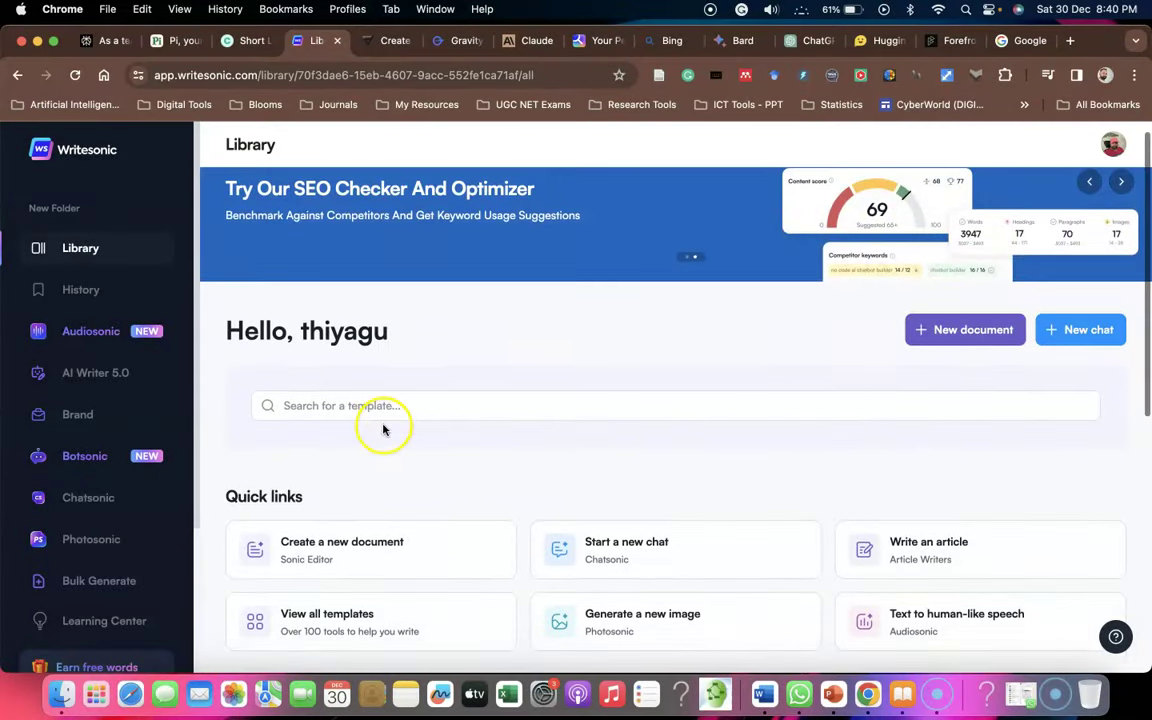
scroll(383, 430, "down", 3)
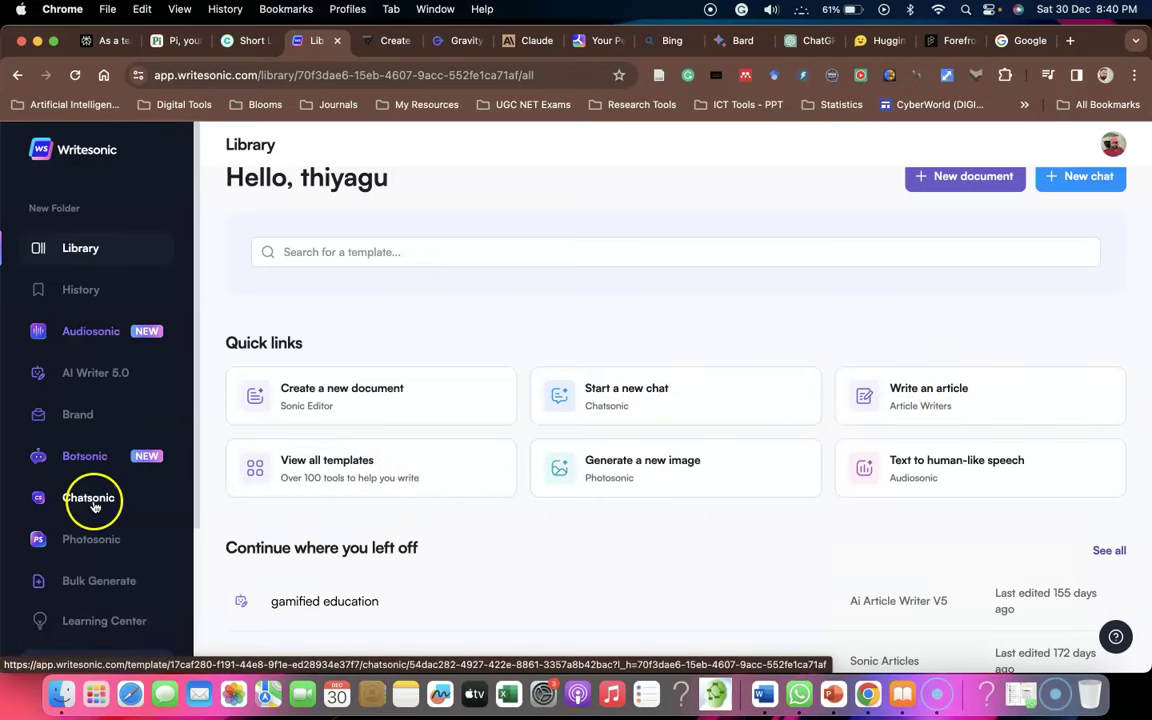
left_click(223, 467)
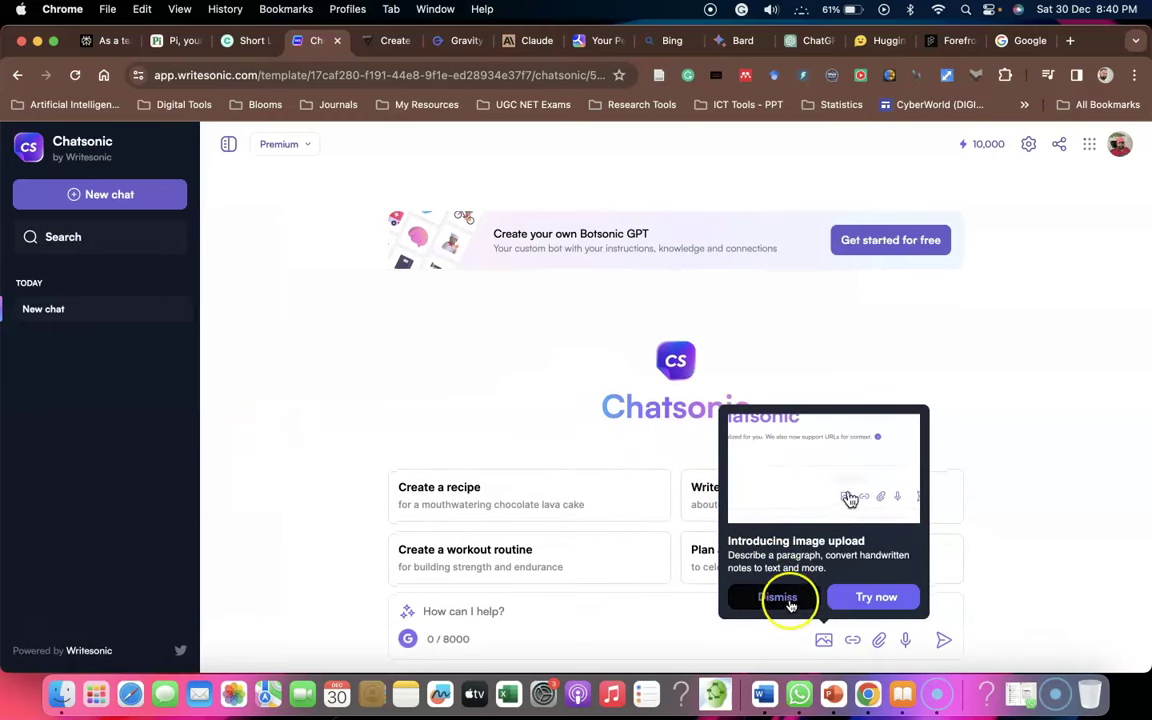
left_click(785, 597)
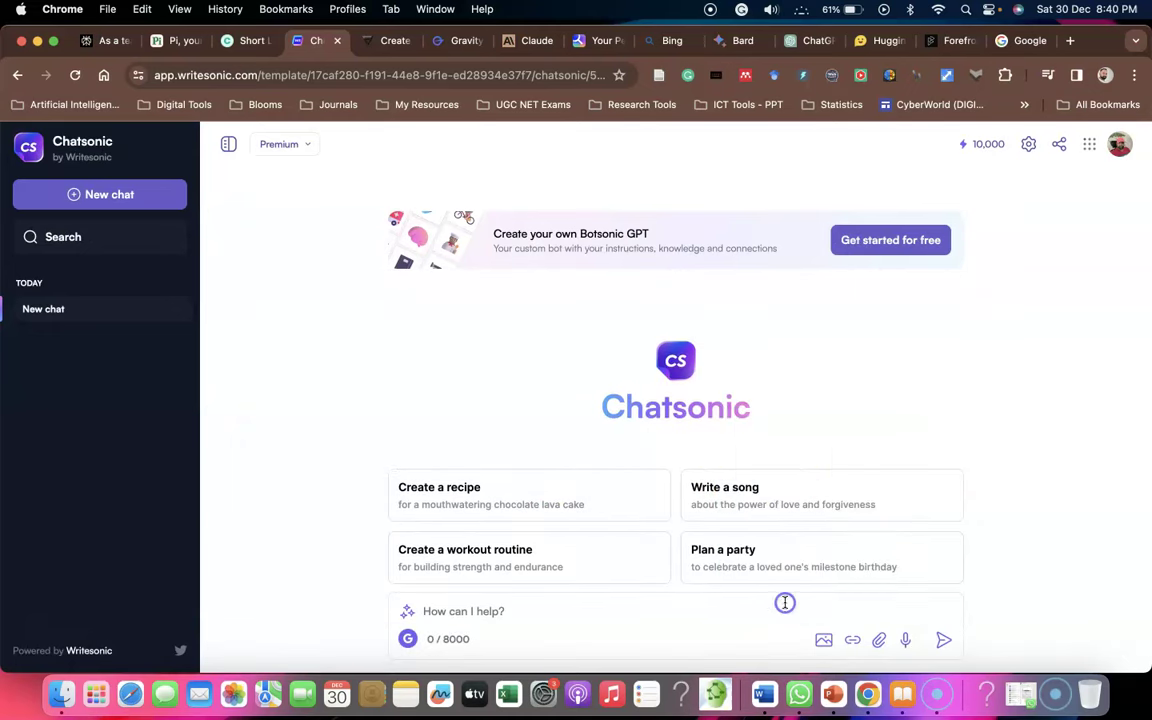
Ask Chatsonic "As a teacher, how i engage the students in the classroom?" and try playing the reply aloud.
left_click(488, 610)
type("As a teacher, how i engage the students in the classroom?")
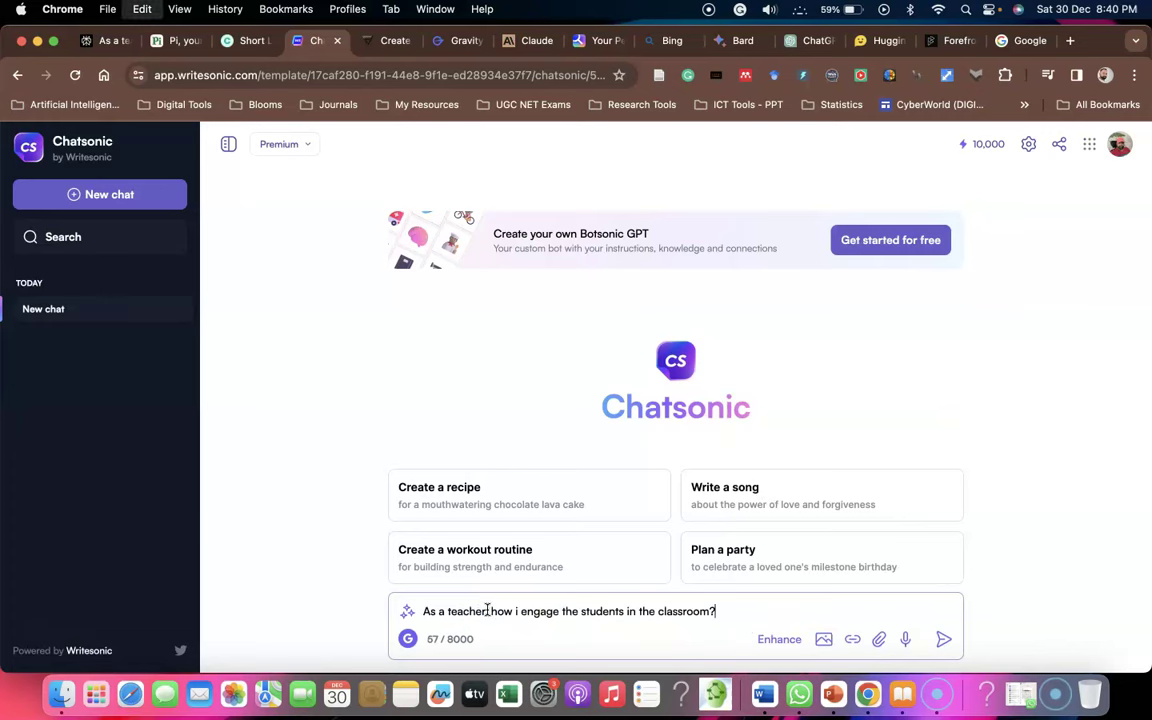
left_click(649, 607)
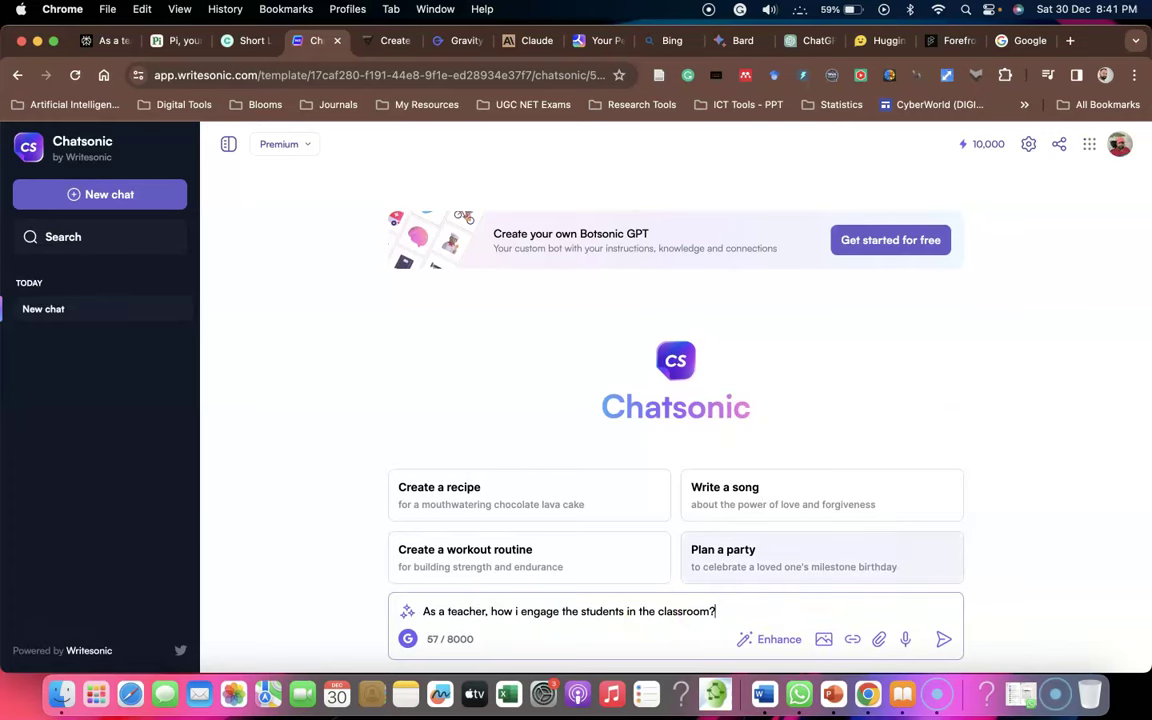
left_click(943, 640)
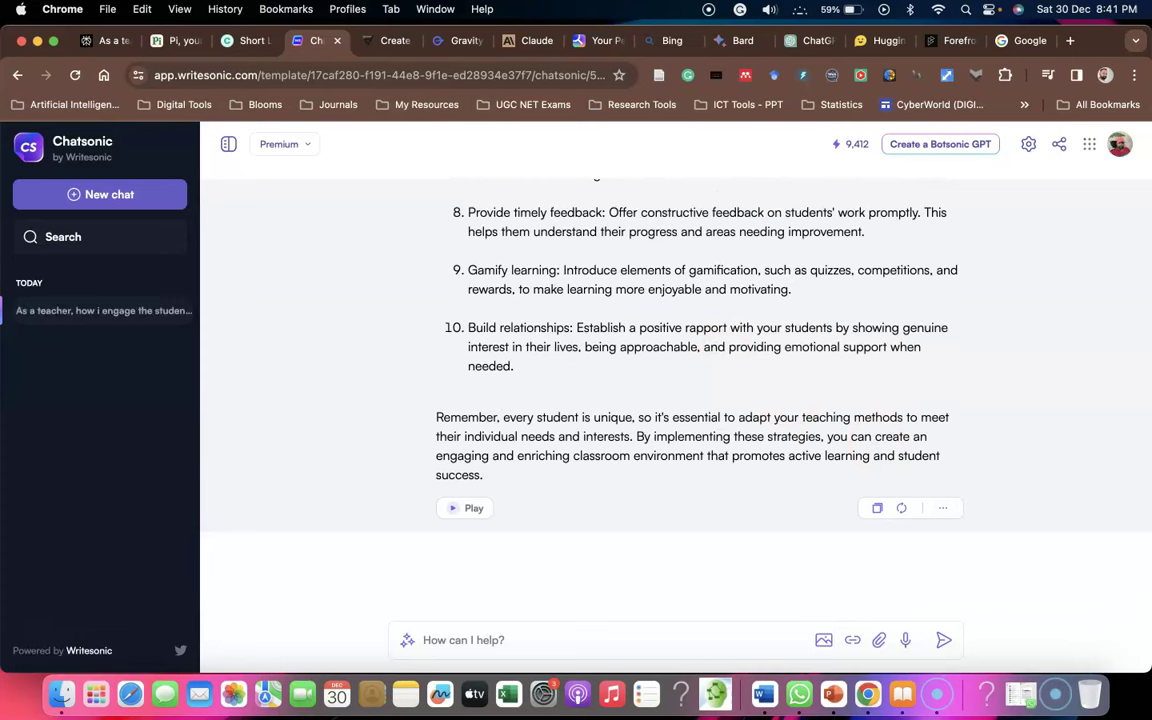
left_click(459, 510)
left_click(455, 510)
Switch to FlowGPT at flowgpt.com/chat and look at the GPT-4, Llama 2, Pygmalion 13B and ChatGPT chats.
left_click(389, 42)
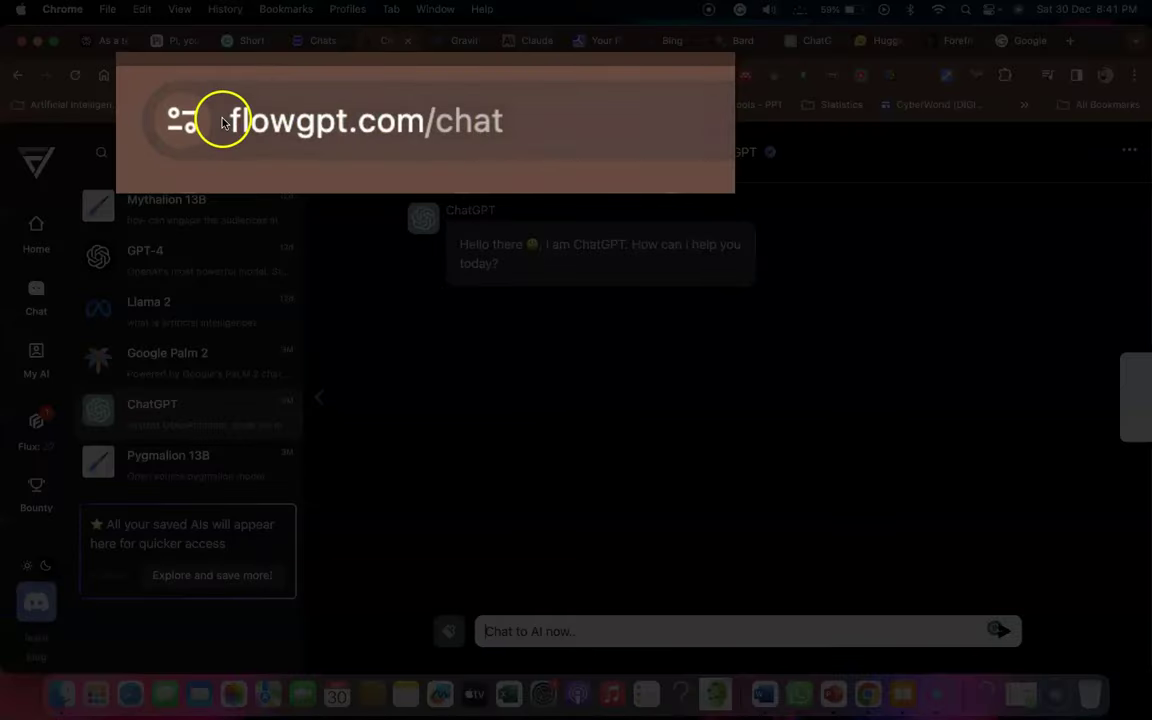
left_click_drag(157, 77, 270, 77)
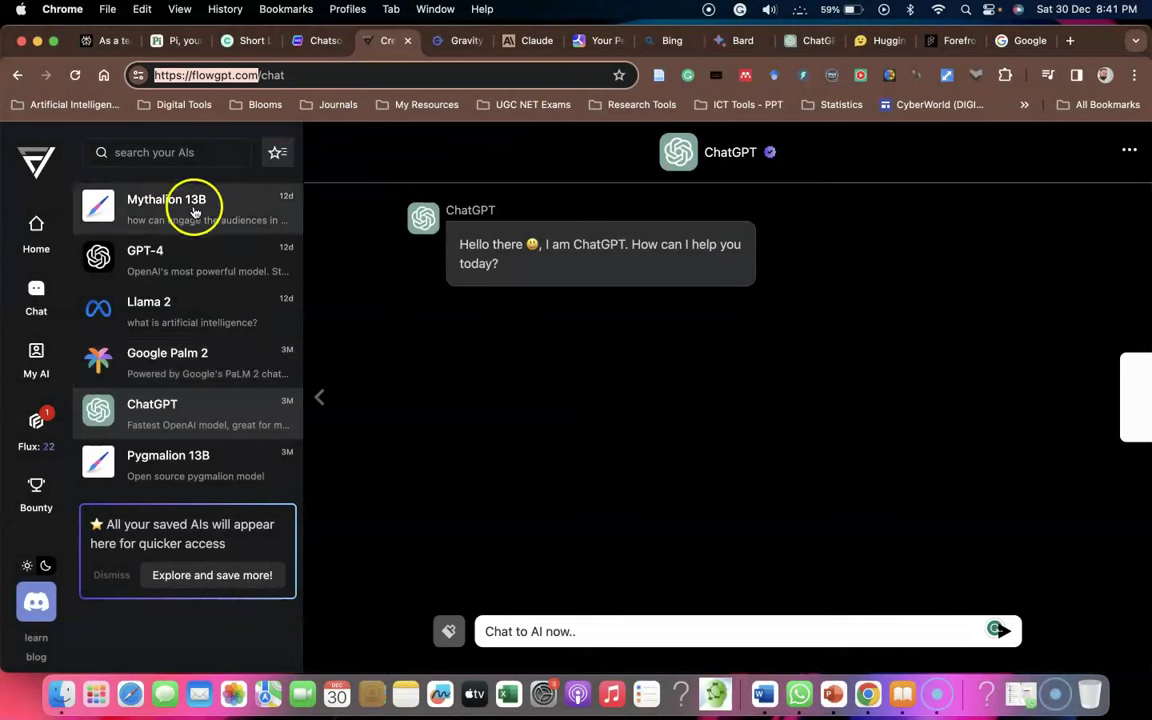
left_click(163, 268)
left_click(162, 316)
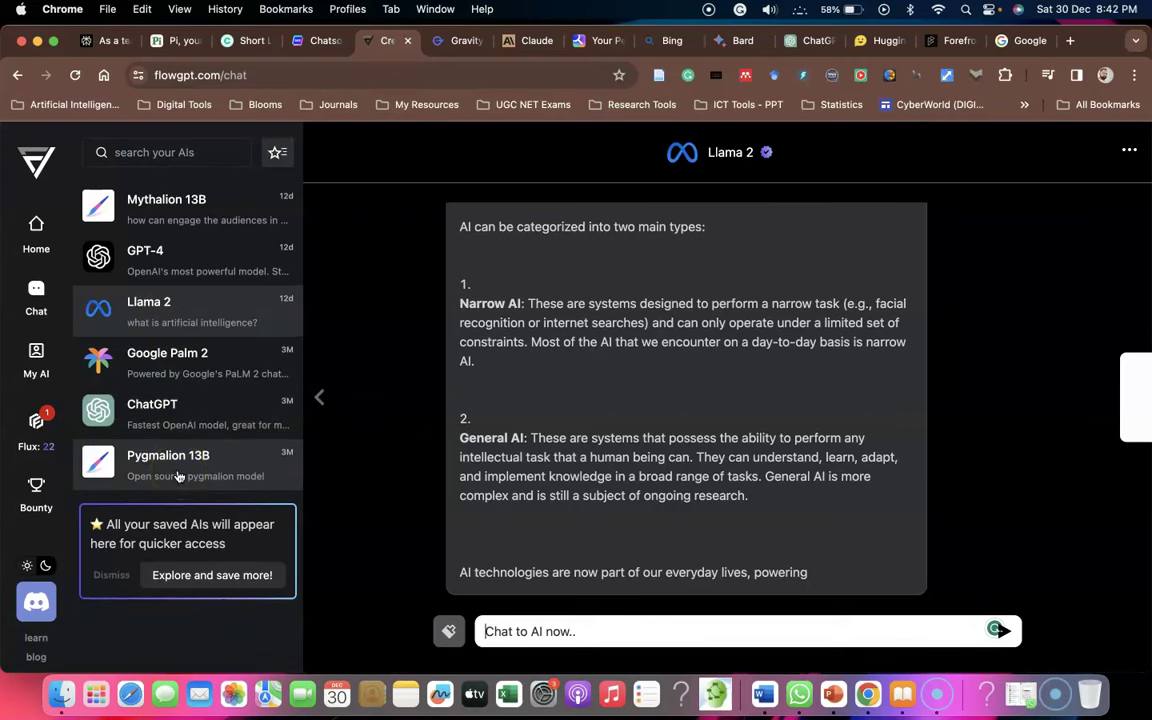
left_click(180, 467)
left_click(180, 411)
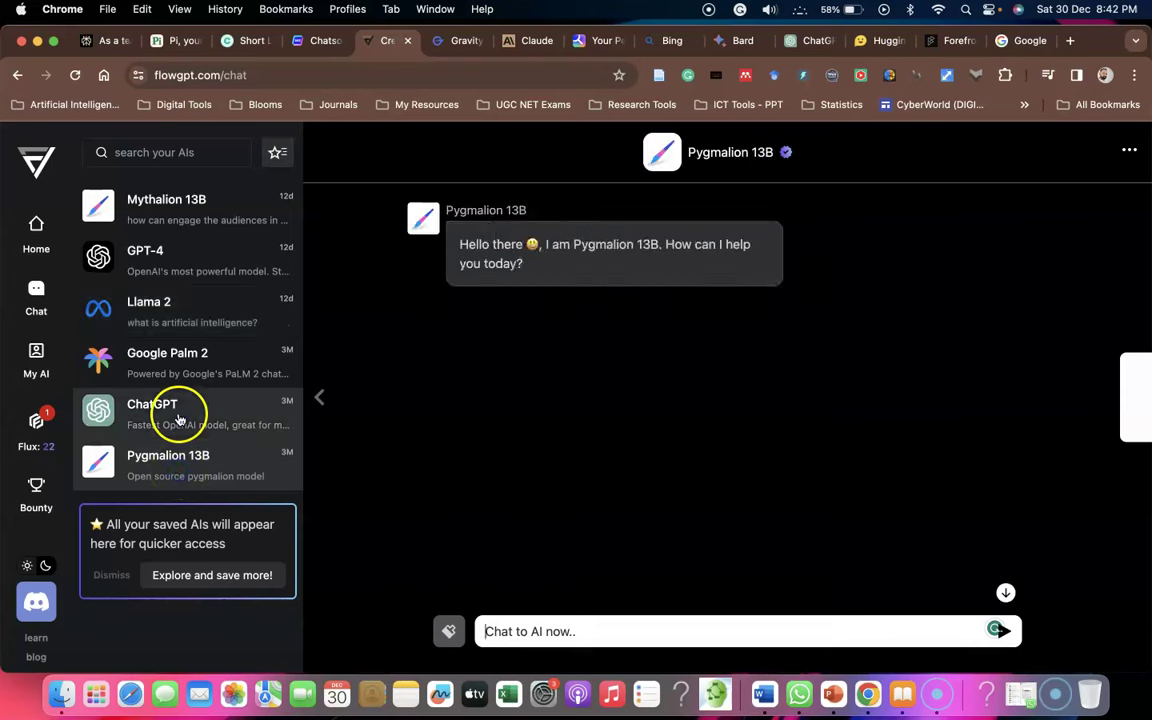
Ask Google Palm 2 "As a teacher, how i engage the students in the classroom?", and open the GPT-4 chat after viewing the reply.
left_click(193, 345)
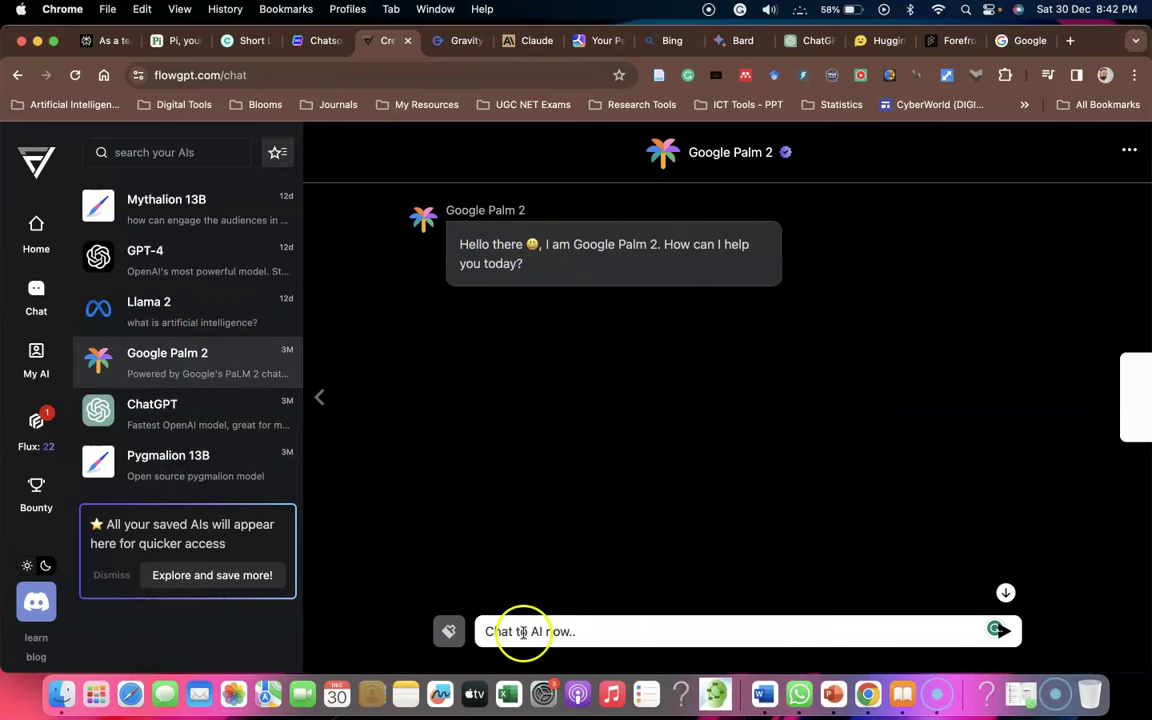
left_click(590, 631)
type("As a teacher, how I engage the students in the classroom?")
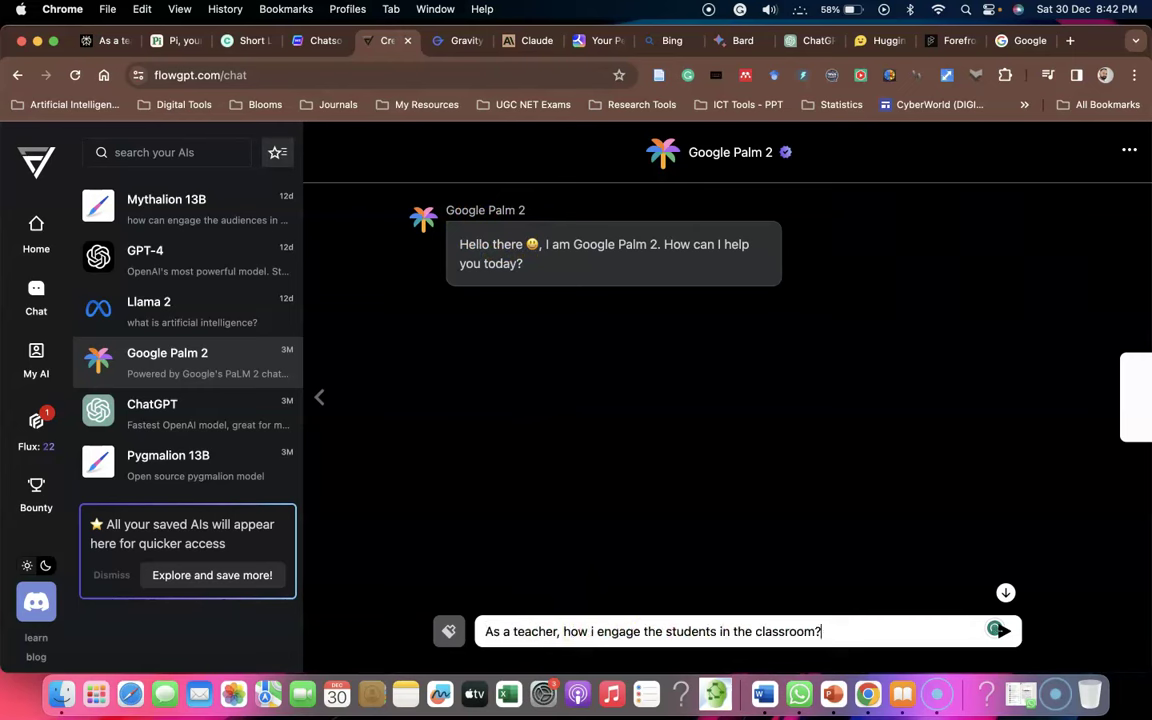
left_click(998, 630)
left_click(1008, 627)
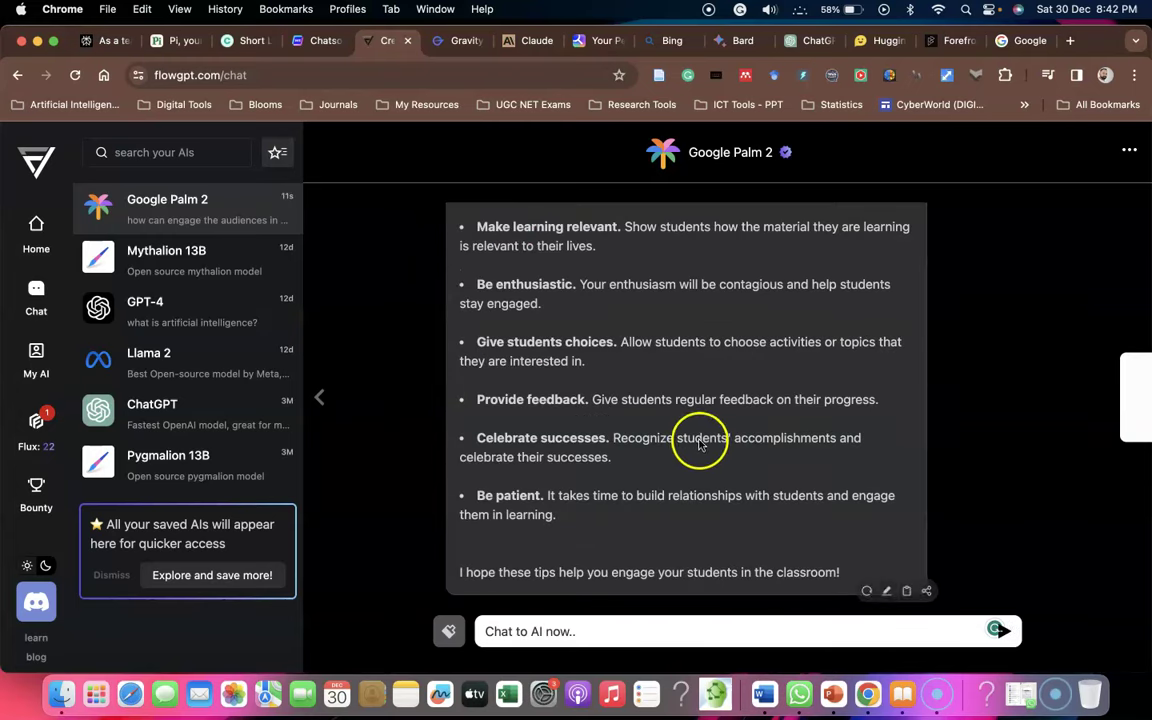
scroll(670, 364, "up", 8)
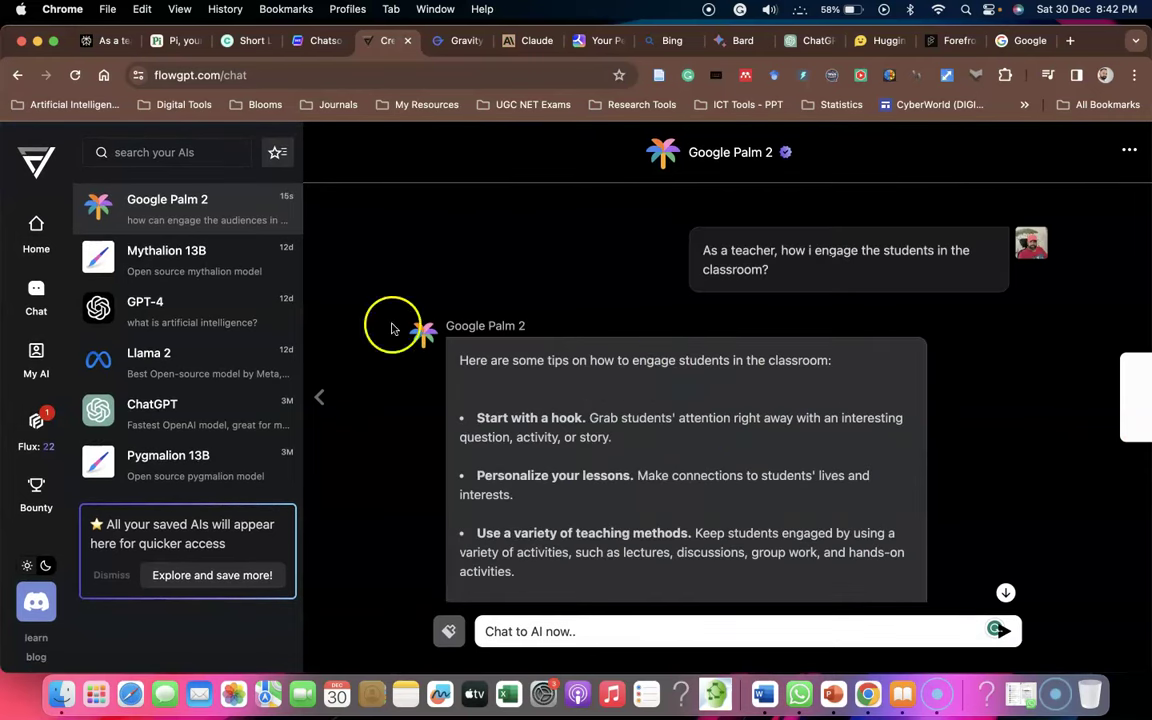
left_click(173, 307)
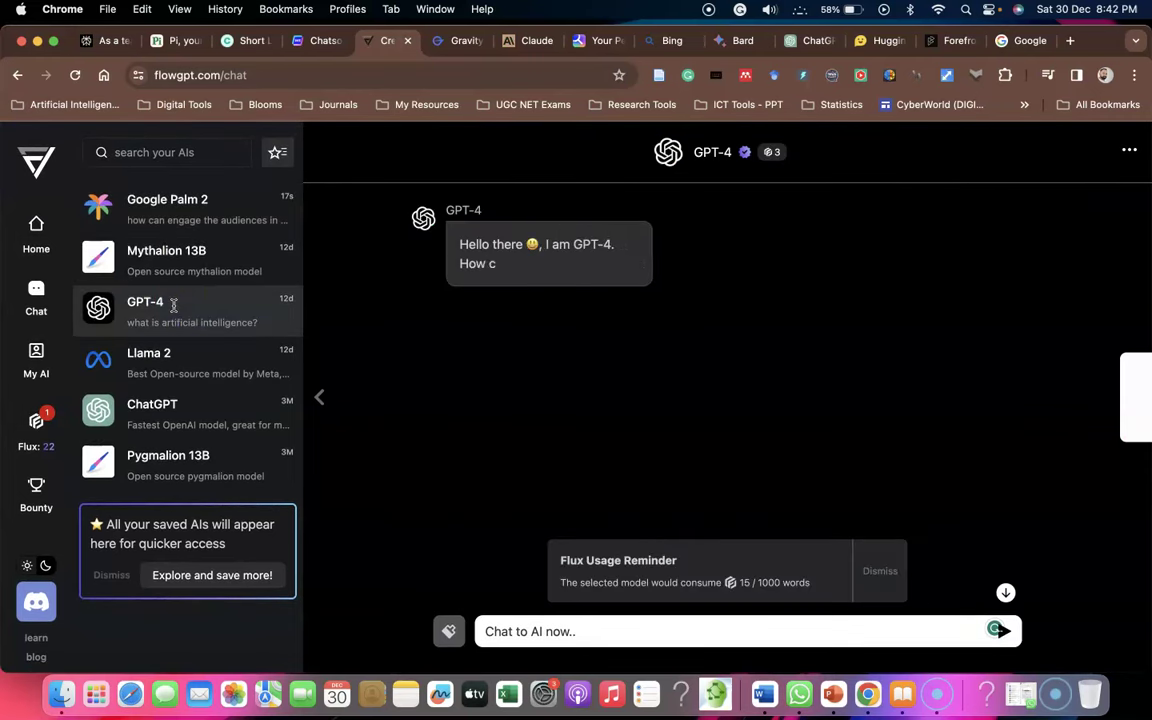
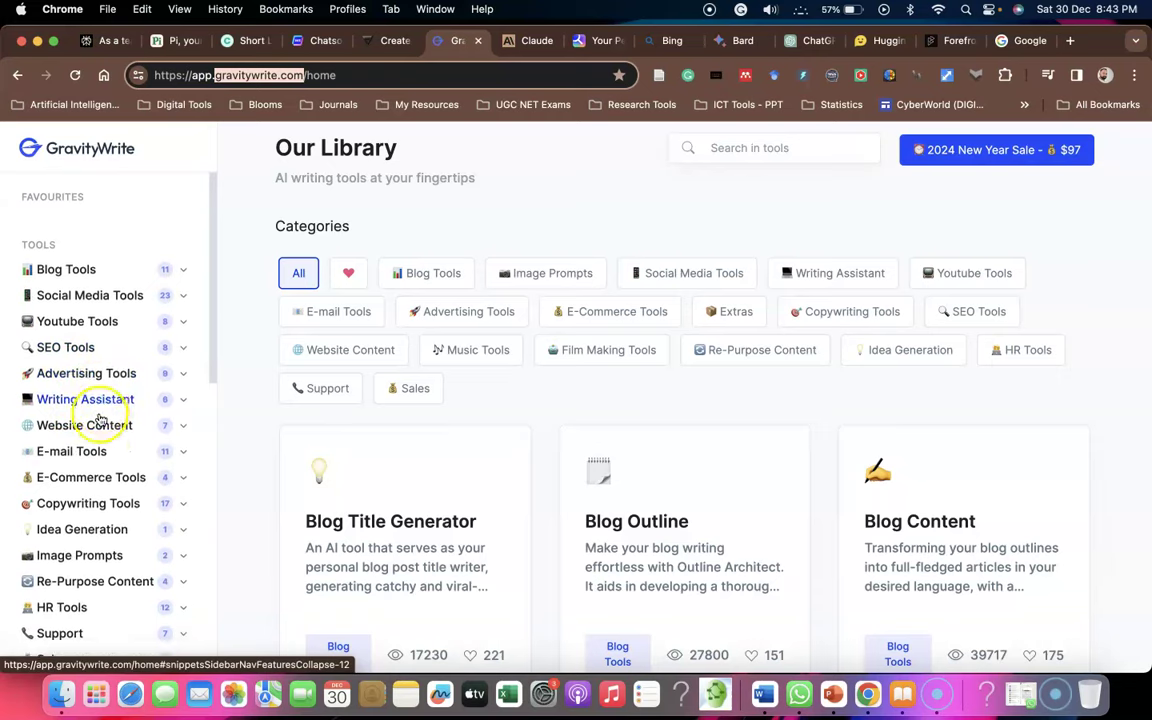
Browse GravityWrite's list of tool categories and the writing tools in its library.
scroll(85, 425, "down", 7)
scroll(337, 430, "down", 6)
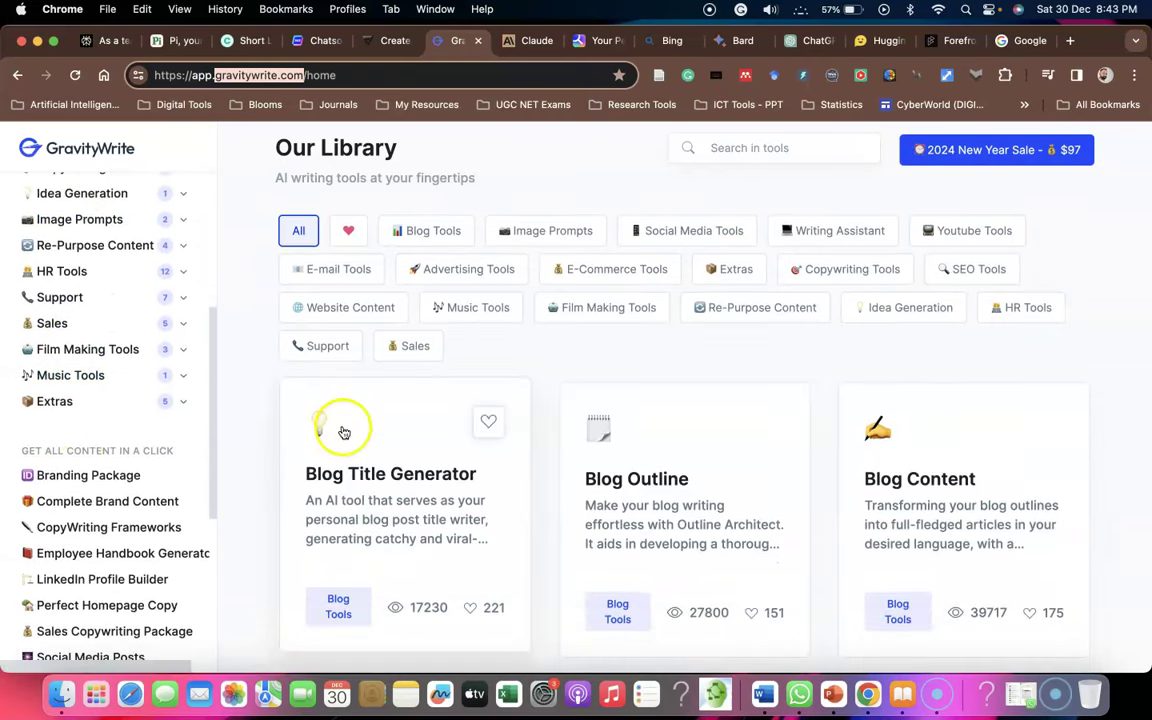
scroll(426, 356, "down", 8)
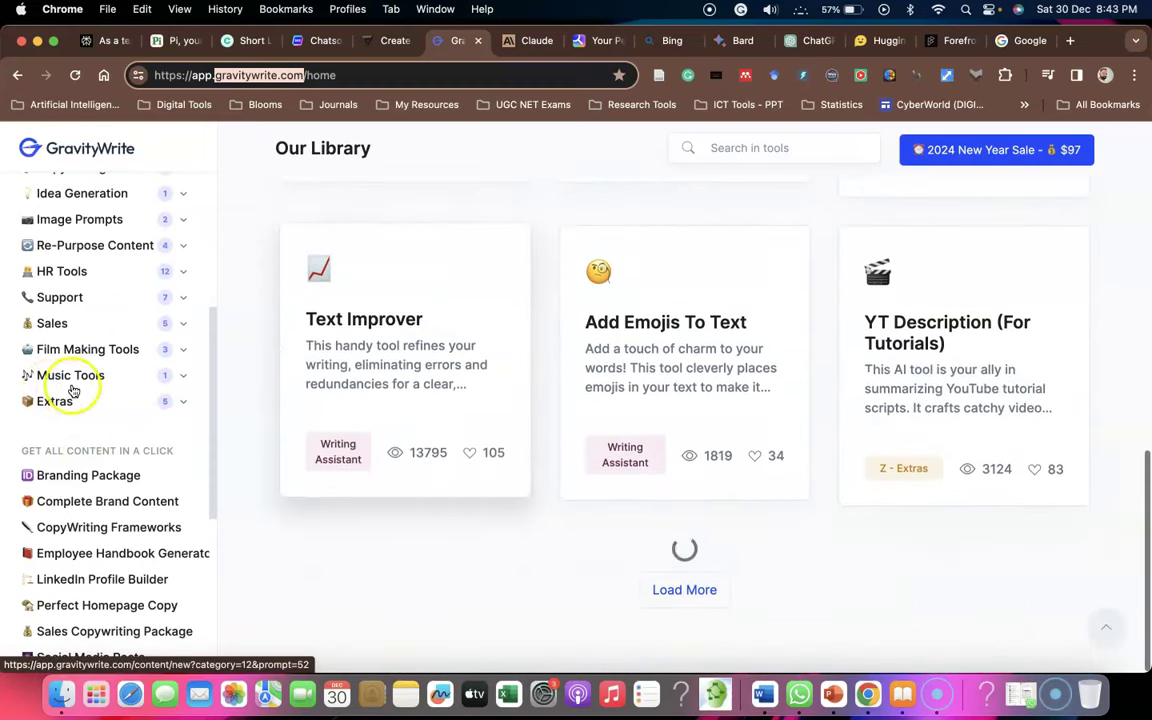
scroll(72, 388, "up", 15)
left_click(78, 274)
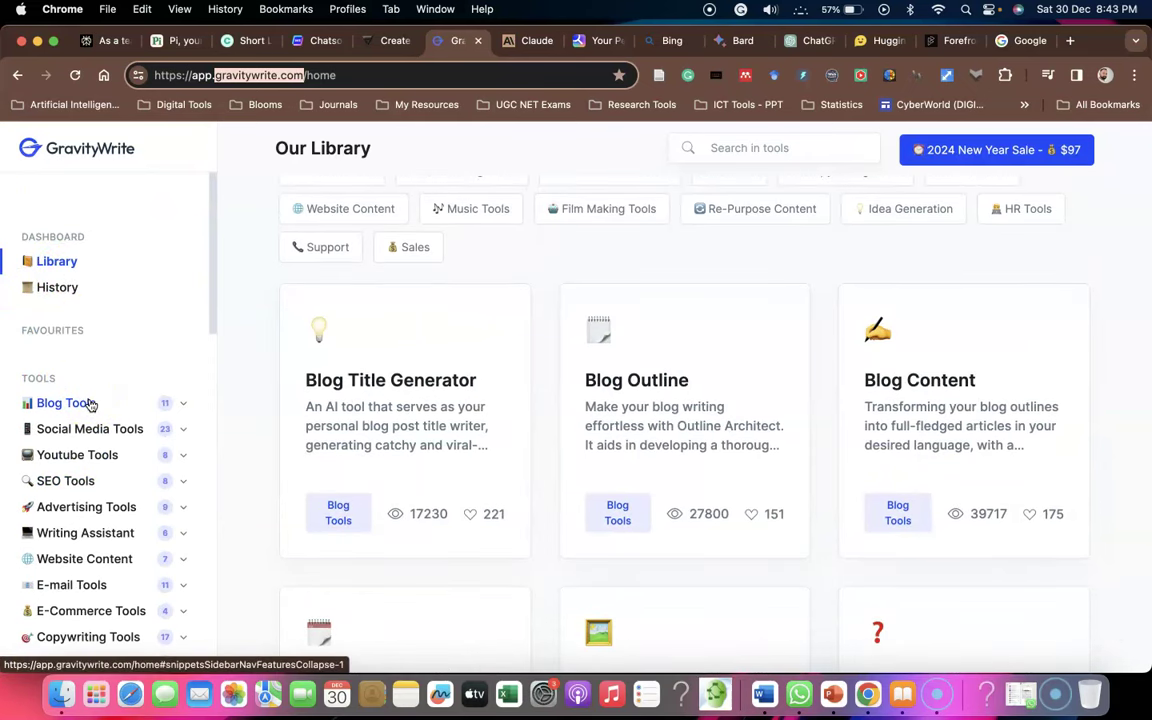
Open GravityWrite's Description & Tags tool from the Youtube Tools category.
left_click(83, 458)
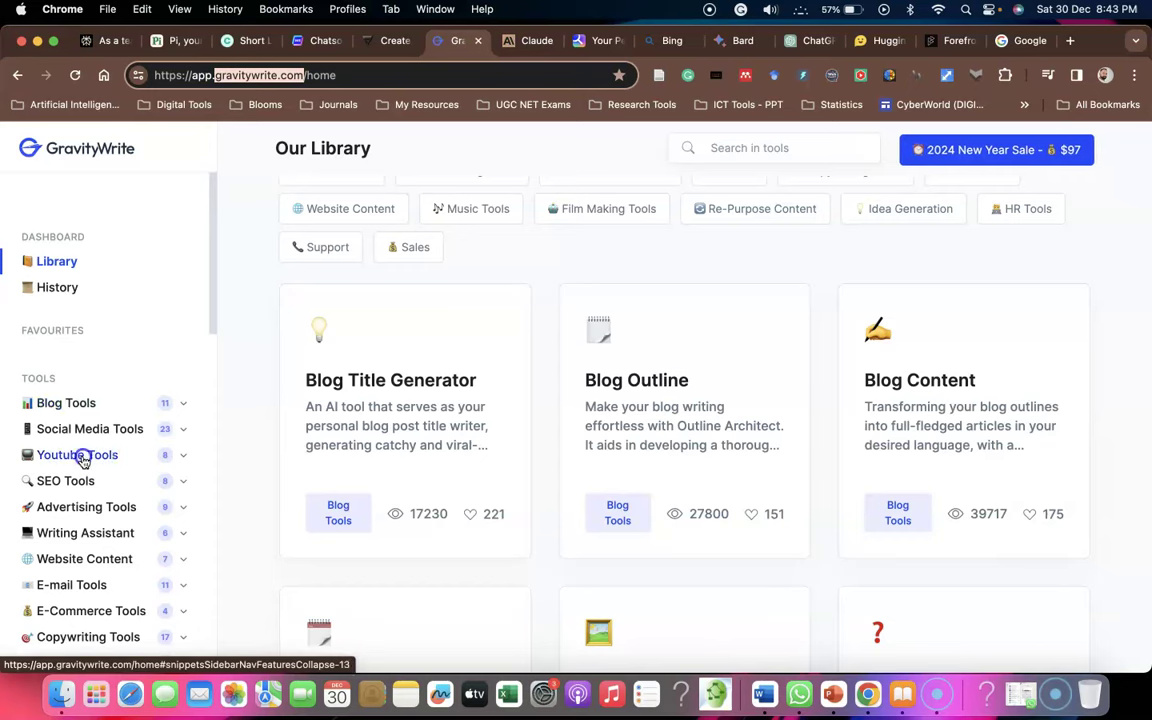
scroll(80, 500, "down", 2)
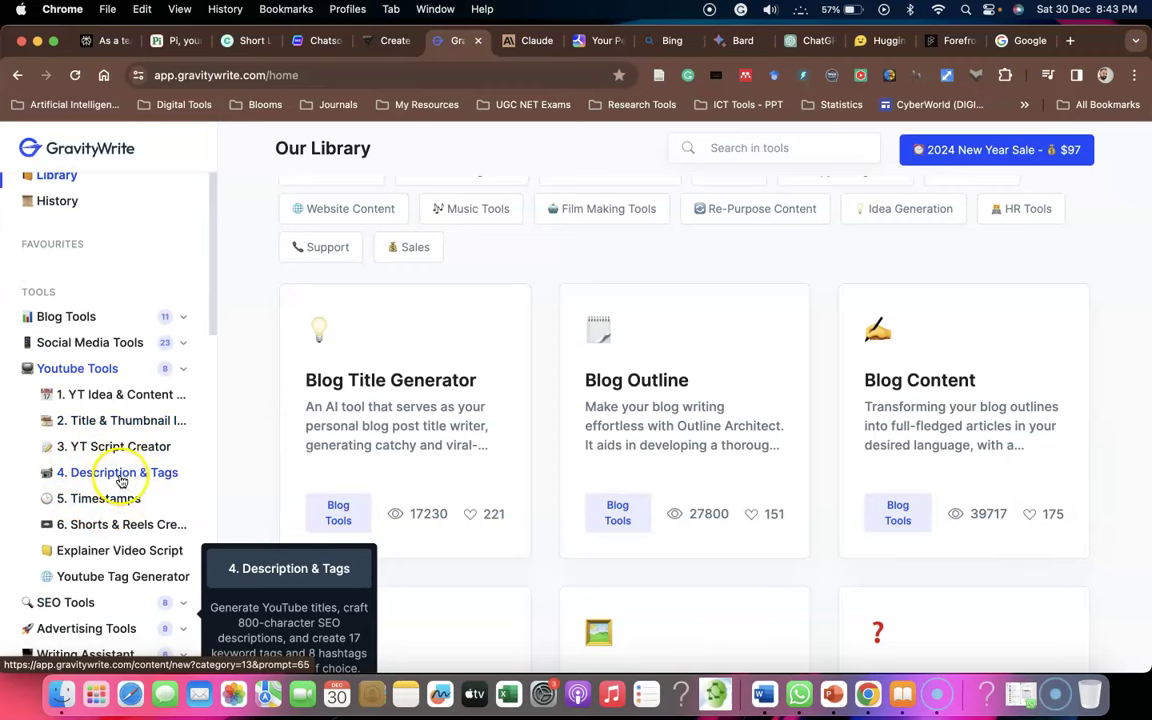
left_click(120, 478)
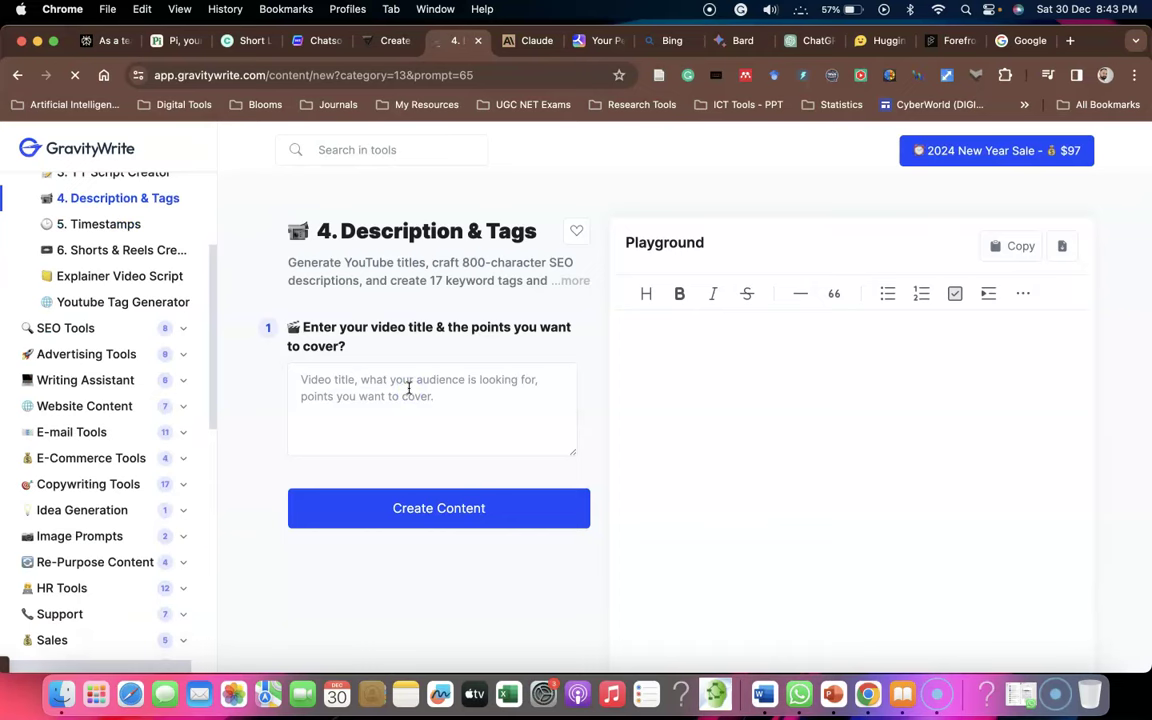
Generate a YouTube title, description, SEO tags and hashtags for "AI in Education", and read through the generated content.
left_click(352, 385)
type("AI in Education")
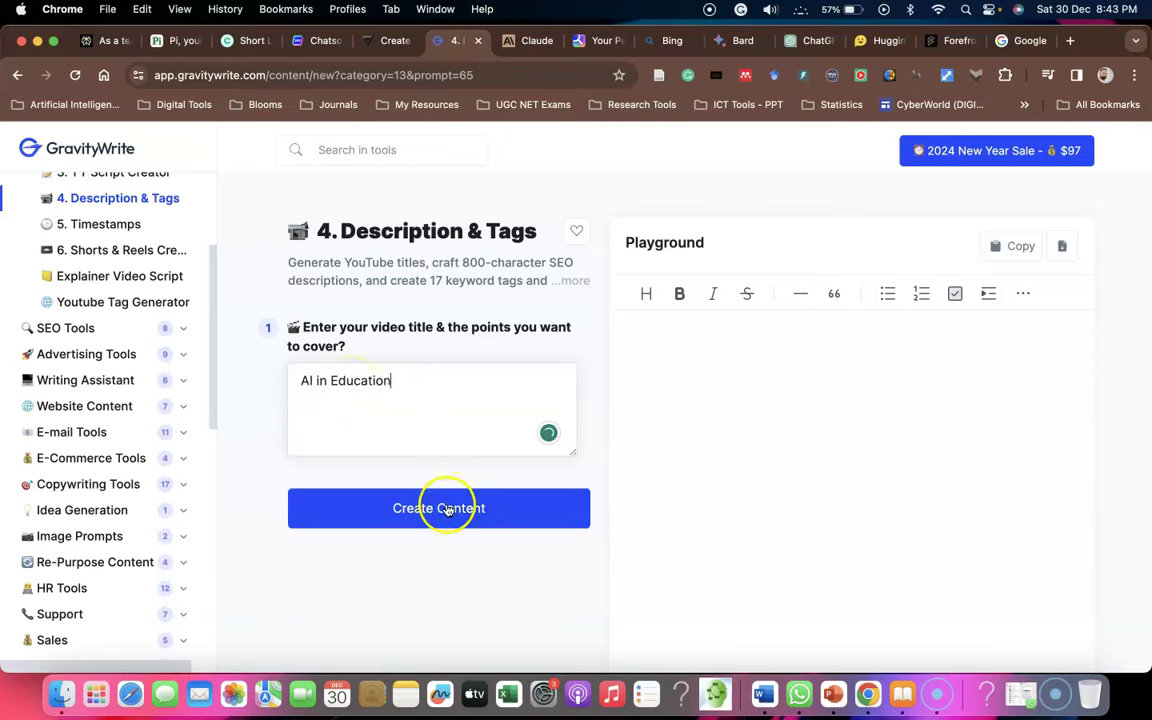
left_click(447, 510)
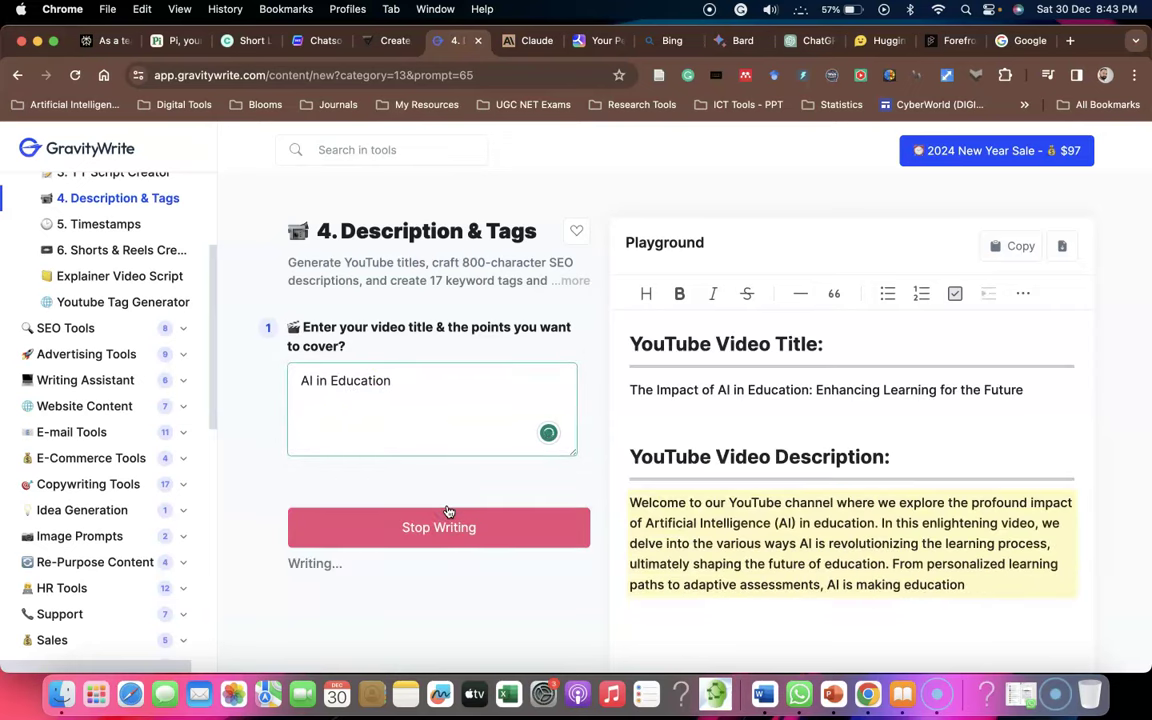
scroll(680, 530, "down", 1)
scroll(712, 494, "down", 8)
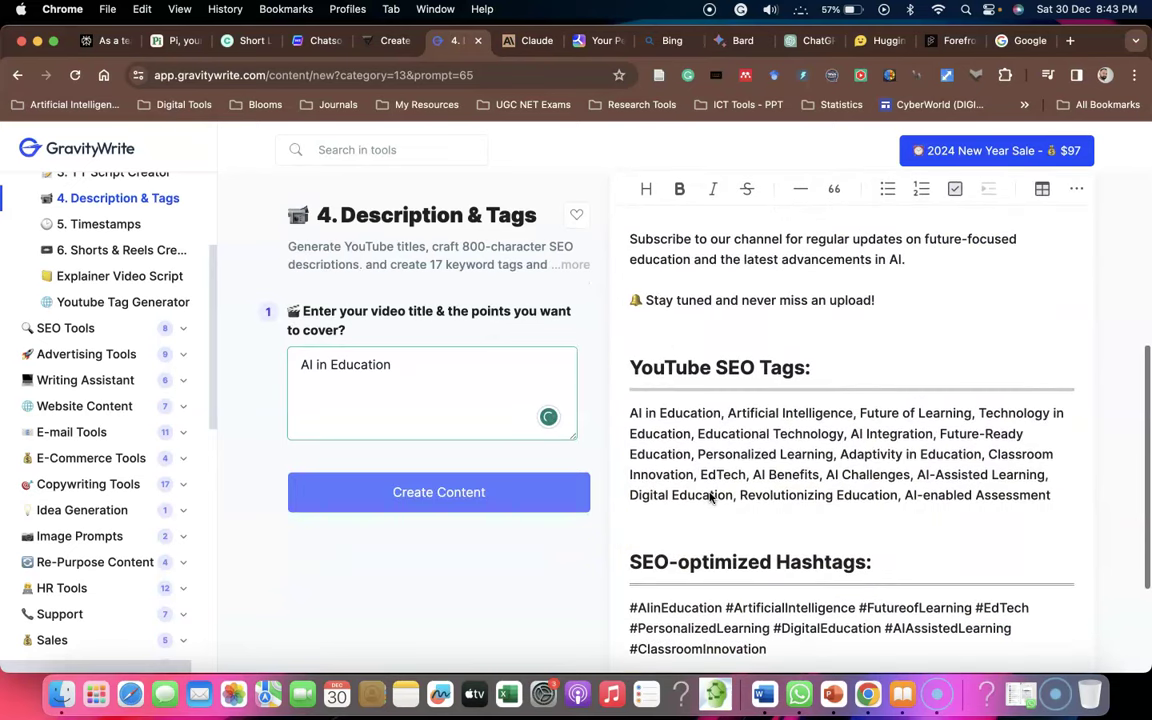
scroll(710, 493, "down", 4)
scroll(710, 493, "down", 1)
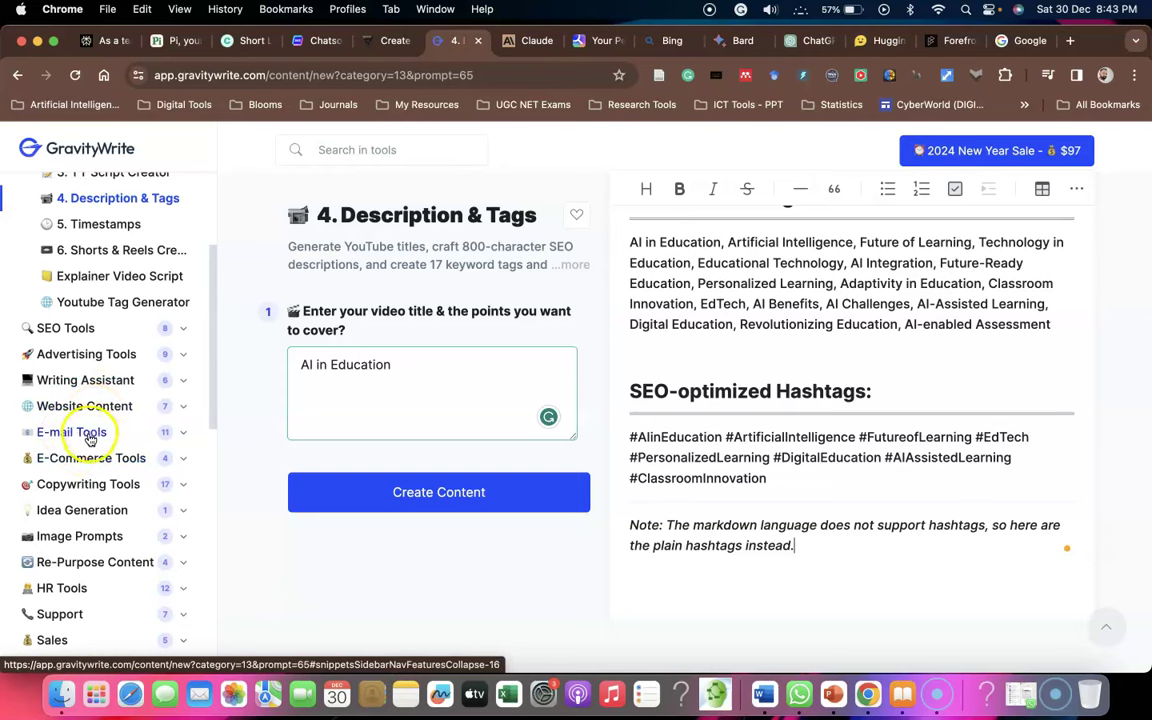
left_click(122, 458)
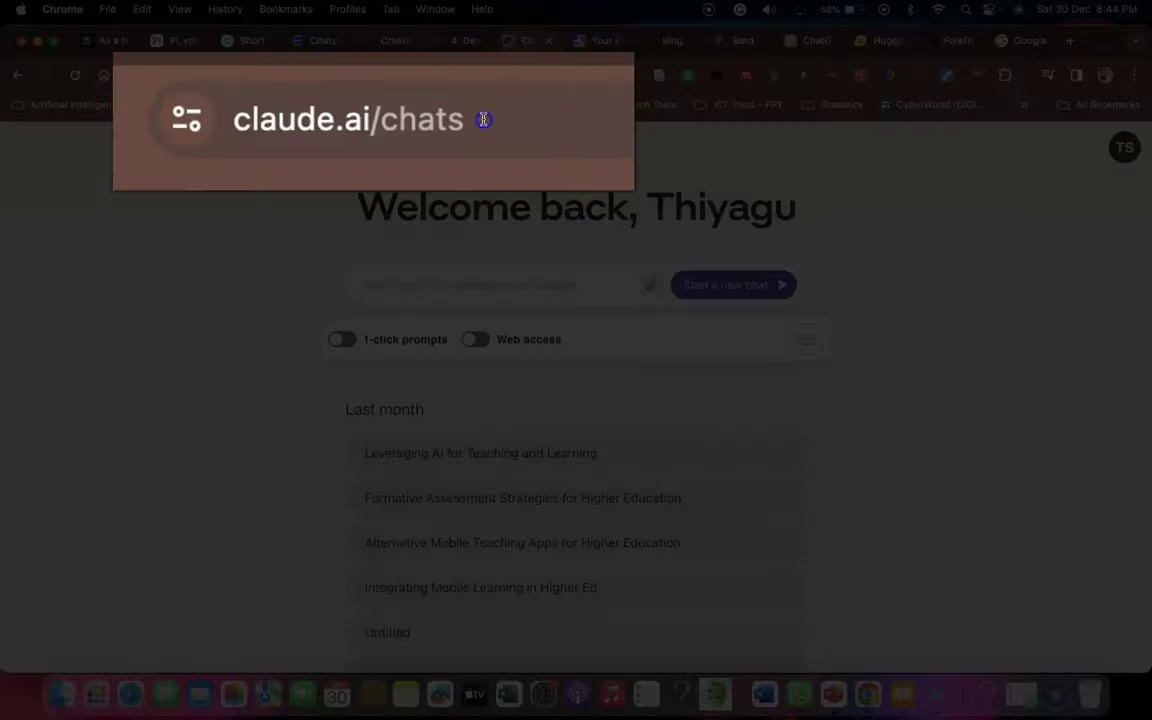
Switch to Claude at claude.ai/chats, ask "As a teacher, how i engage the students in the classroom?" and read the reply.
left_click(483, 119)
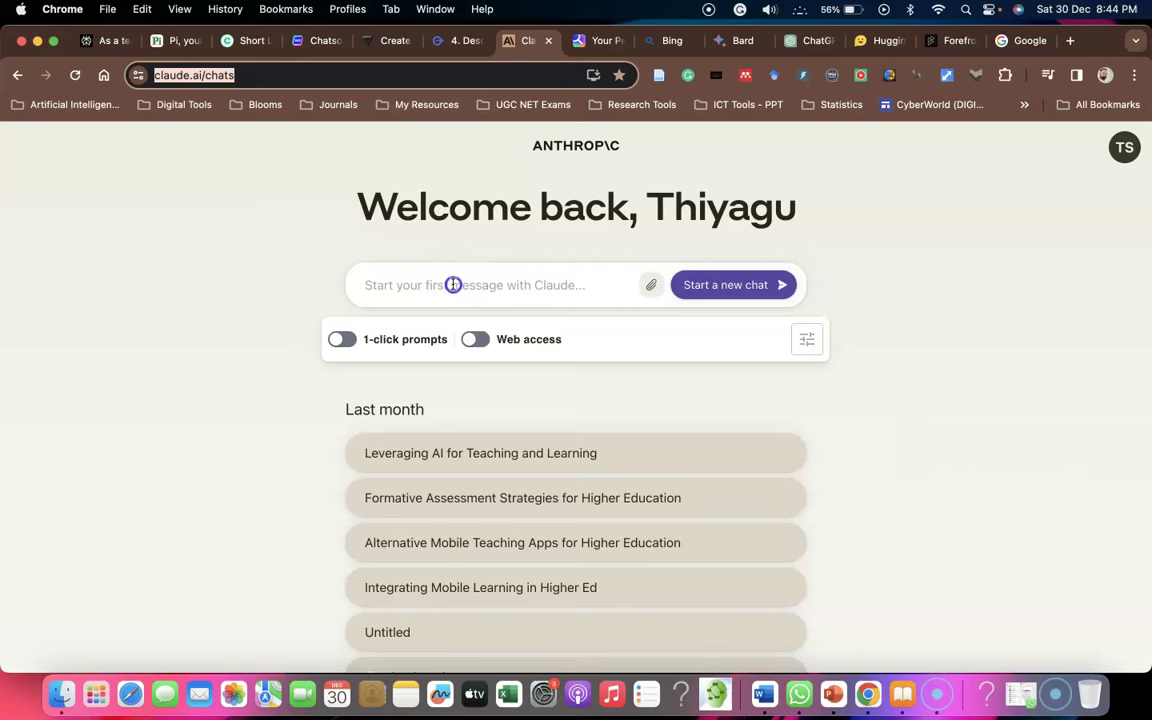
left_click(453, 285)
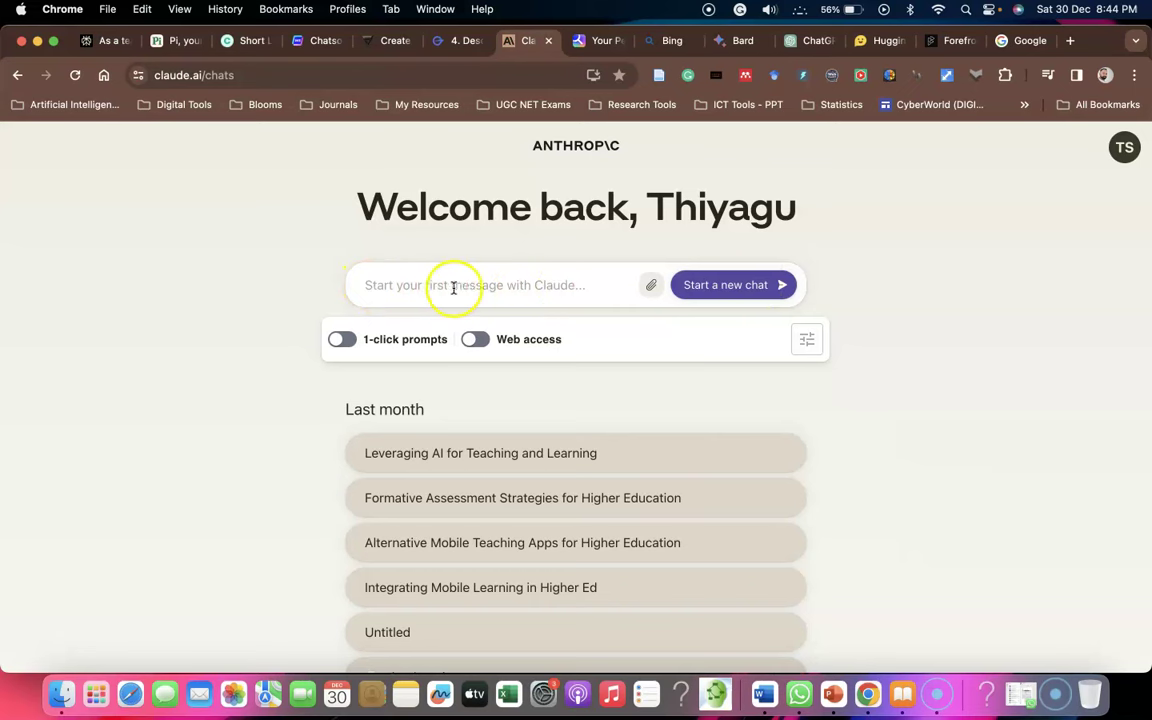
type("As a teacher, how i engage the students in the classroom?")
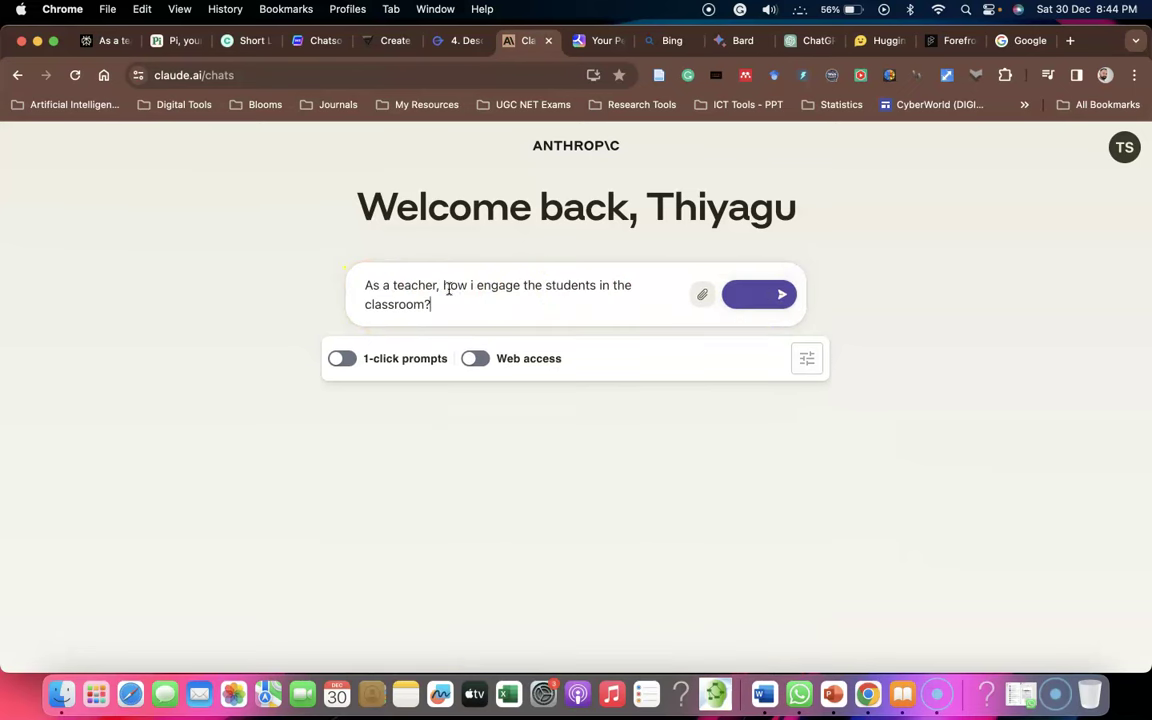
left_click(782, 287)
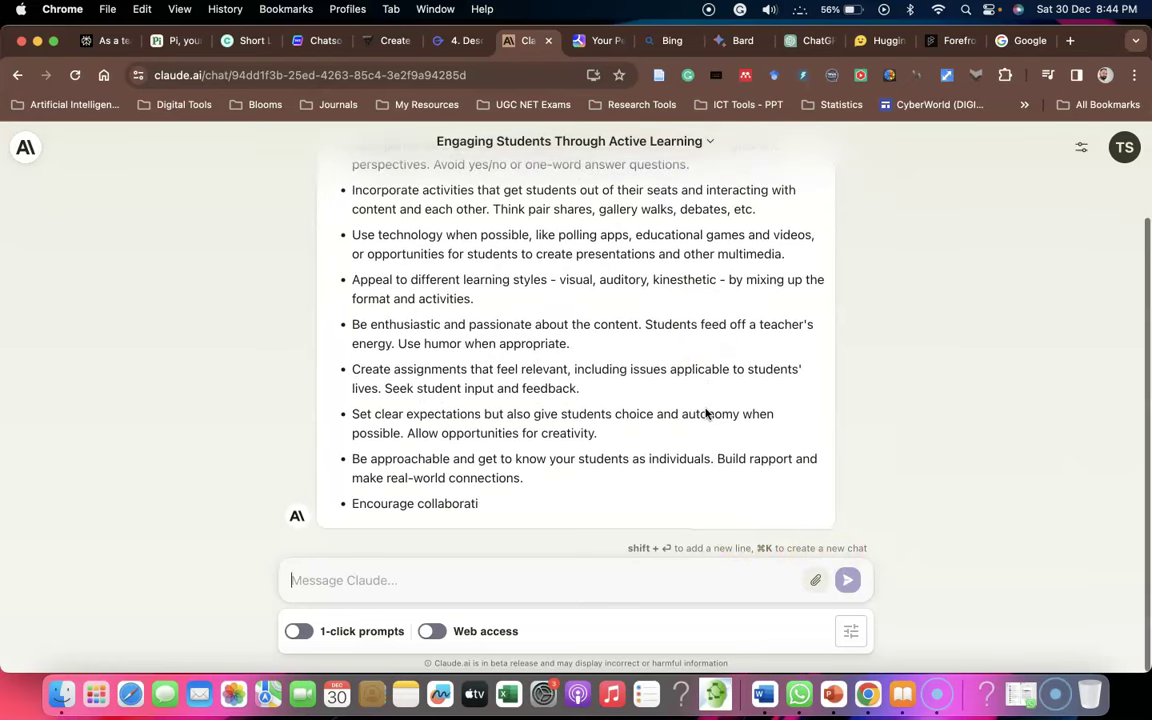
scroll(728, 365, "up", 3)
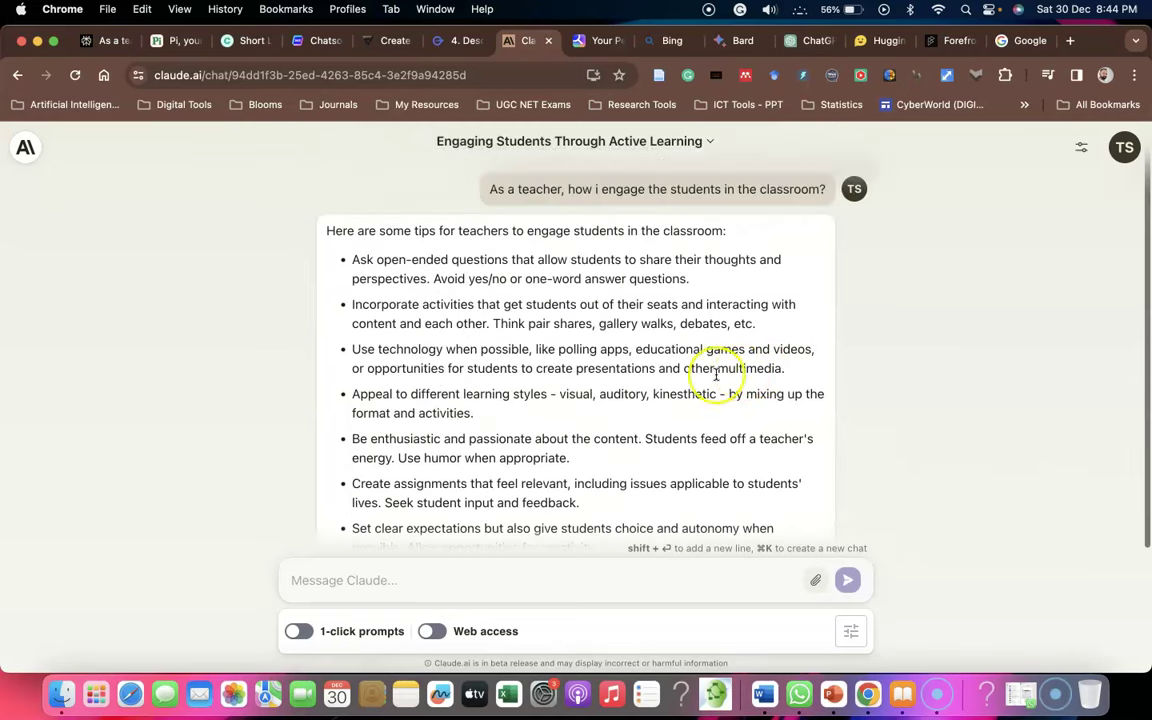
scroll(720, 380, "down", 3)
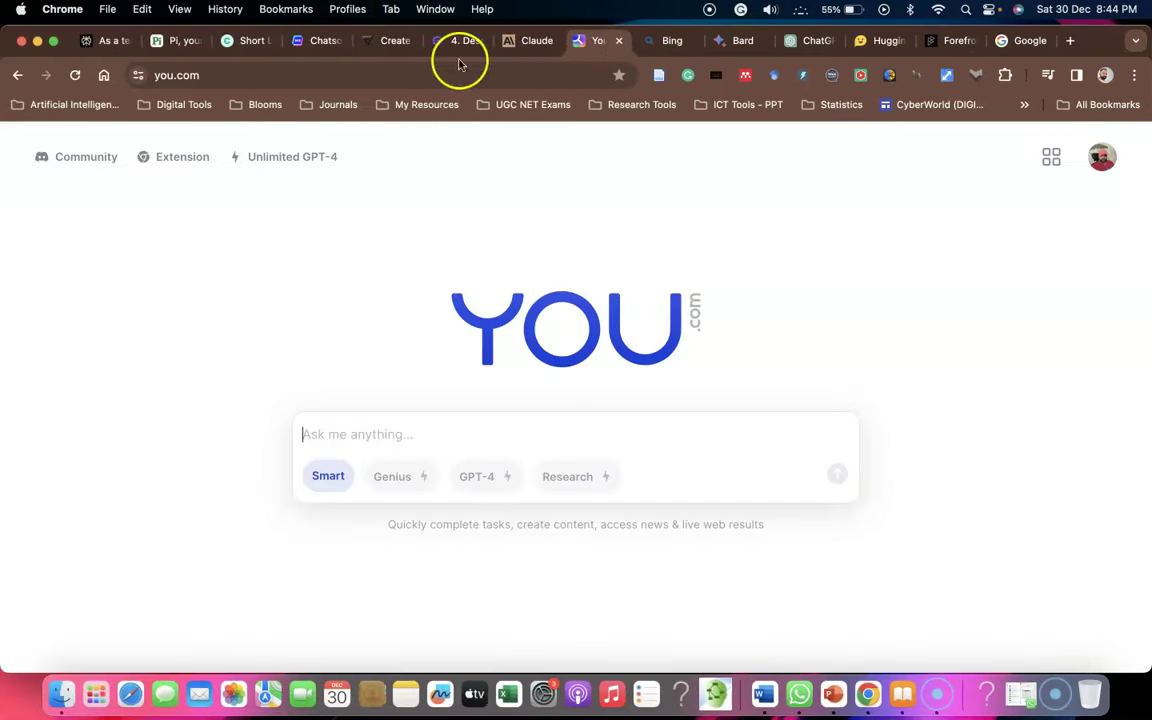
Switch to you.com and ask "As a teacher, how i engage the students in the classroom?" in Smart mode.
left_click(160, 75)
left_click(362, 456)
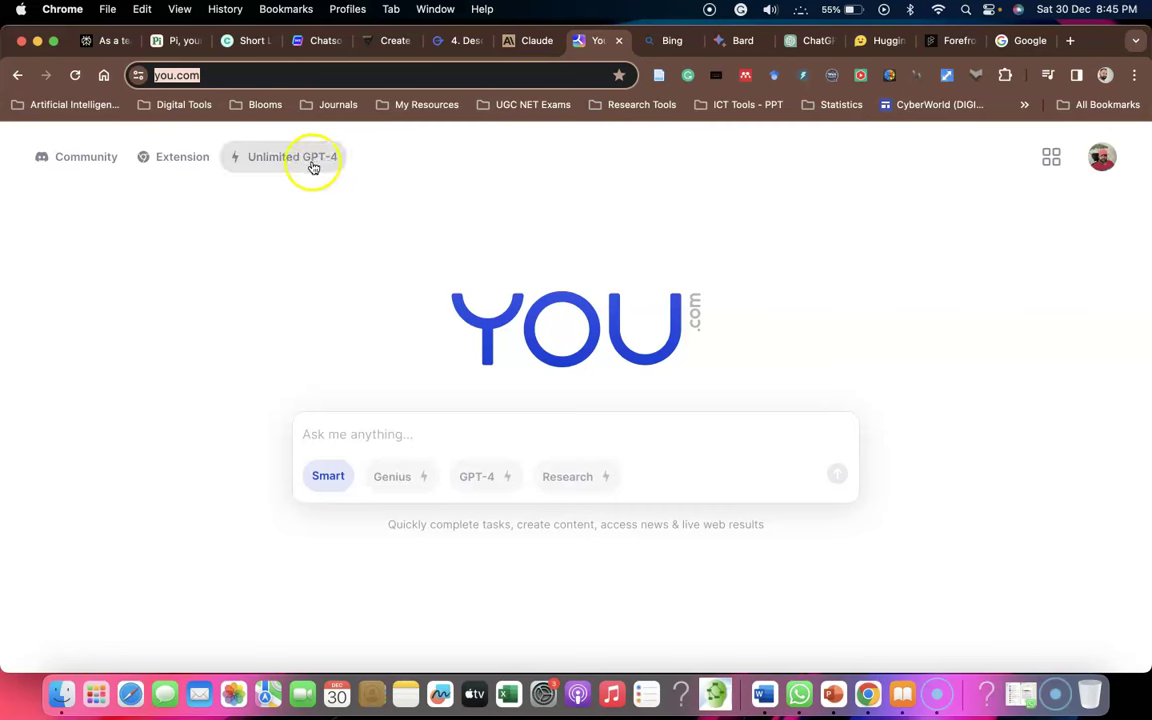
left_click(339, 435)
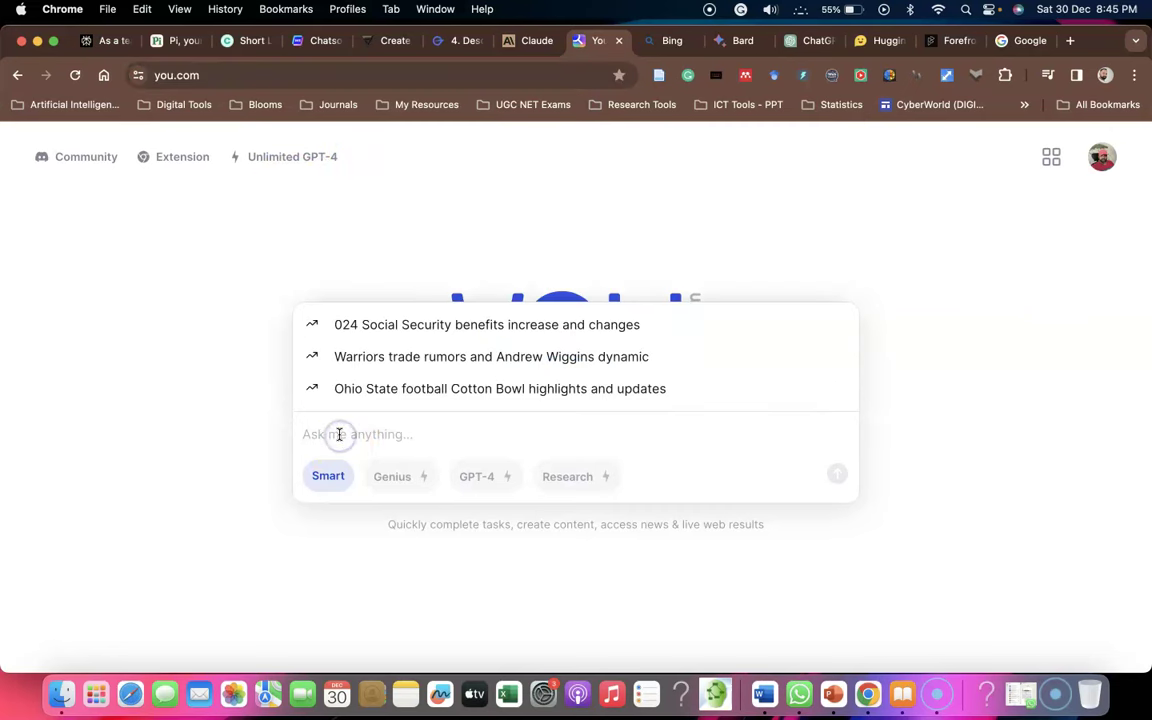
type("As a teacher, how i engage the students in the classroom?")
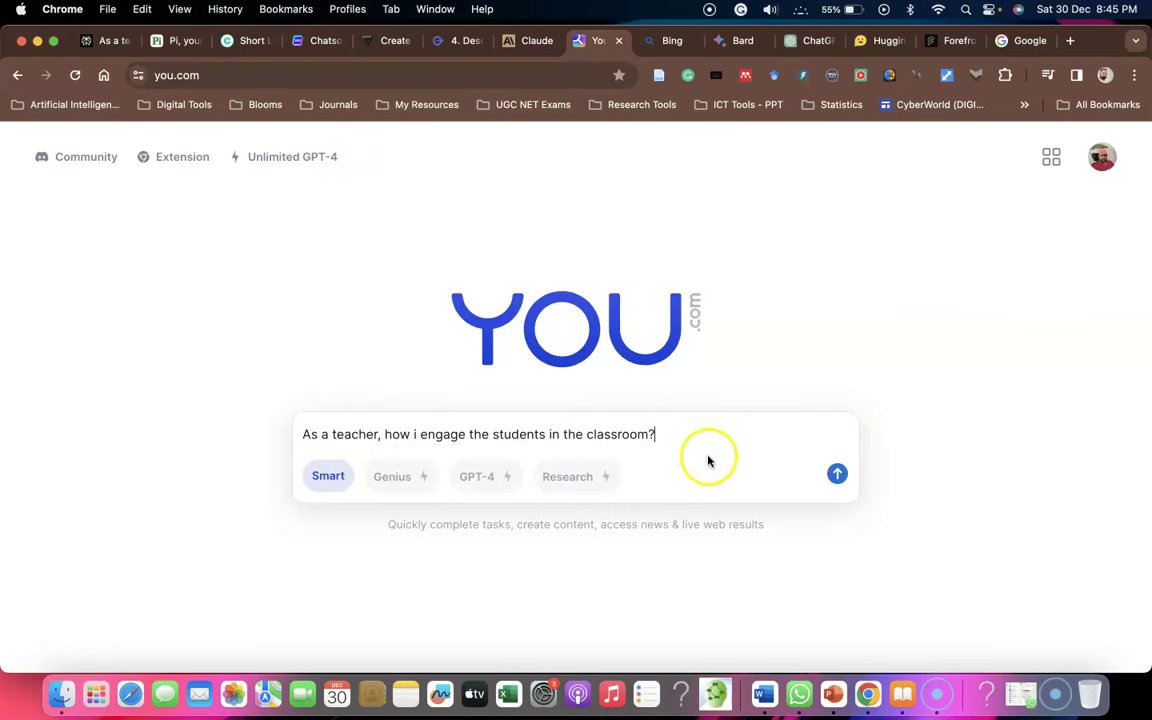
left_click(837, 476)
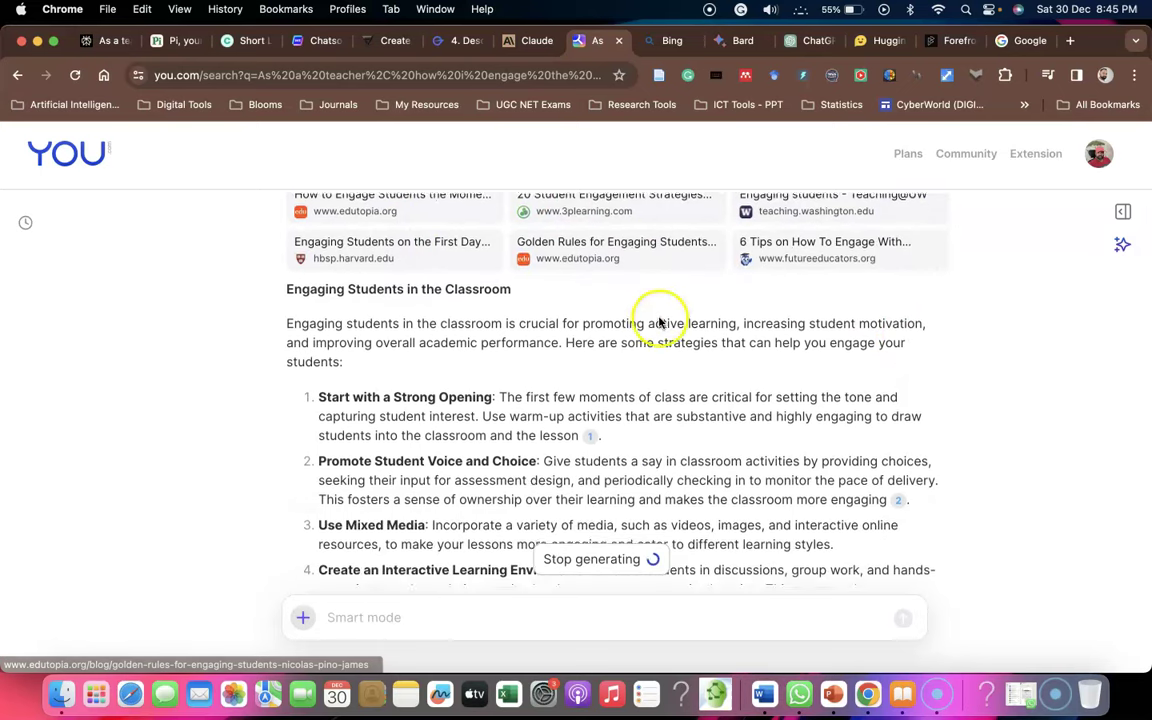
Examine the You.com answer with its source links, suggested follow-up questions and feedback options.
scroll(640, 318, "up", 3)
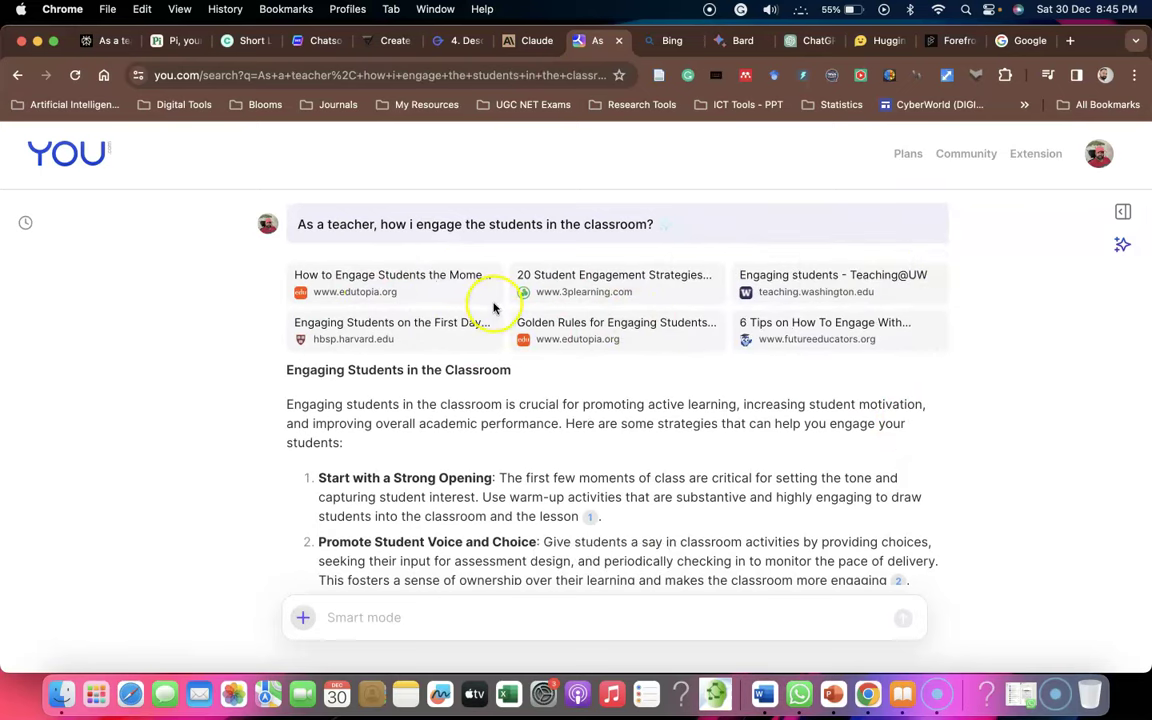
scroll(502, 318, "down", 4)
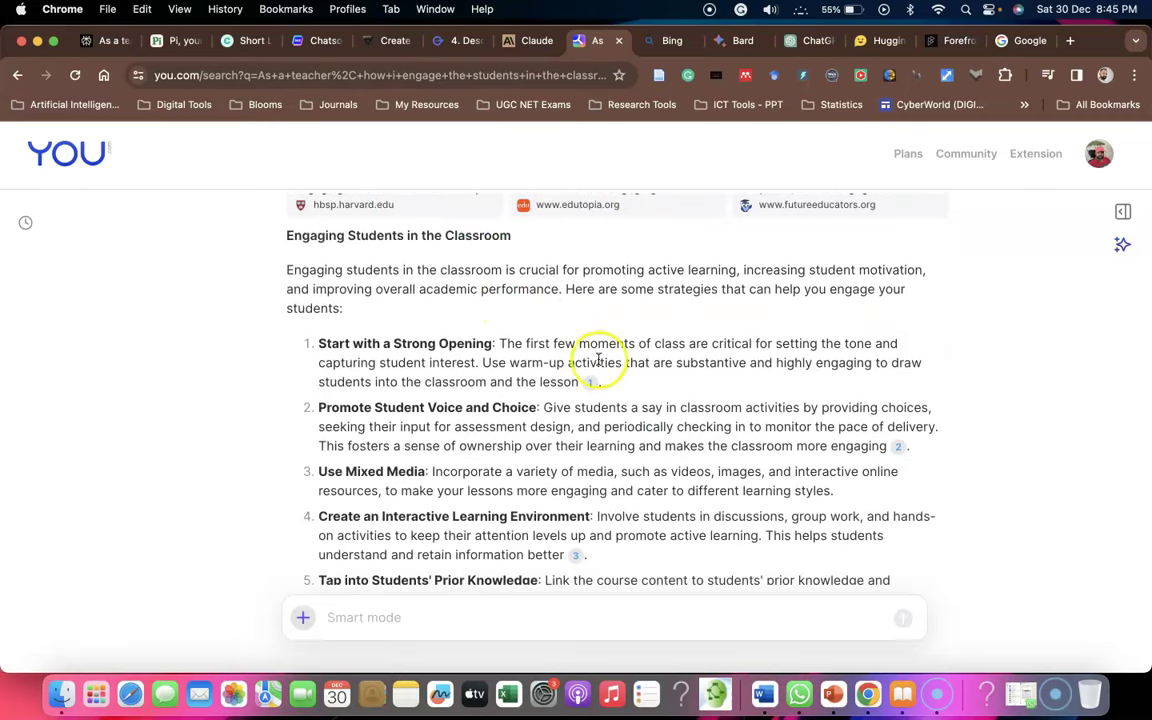
scroll(586, 520, "down", 3)
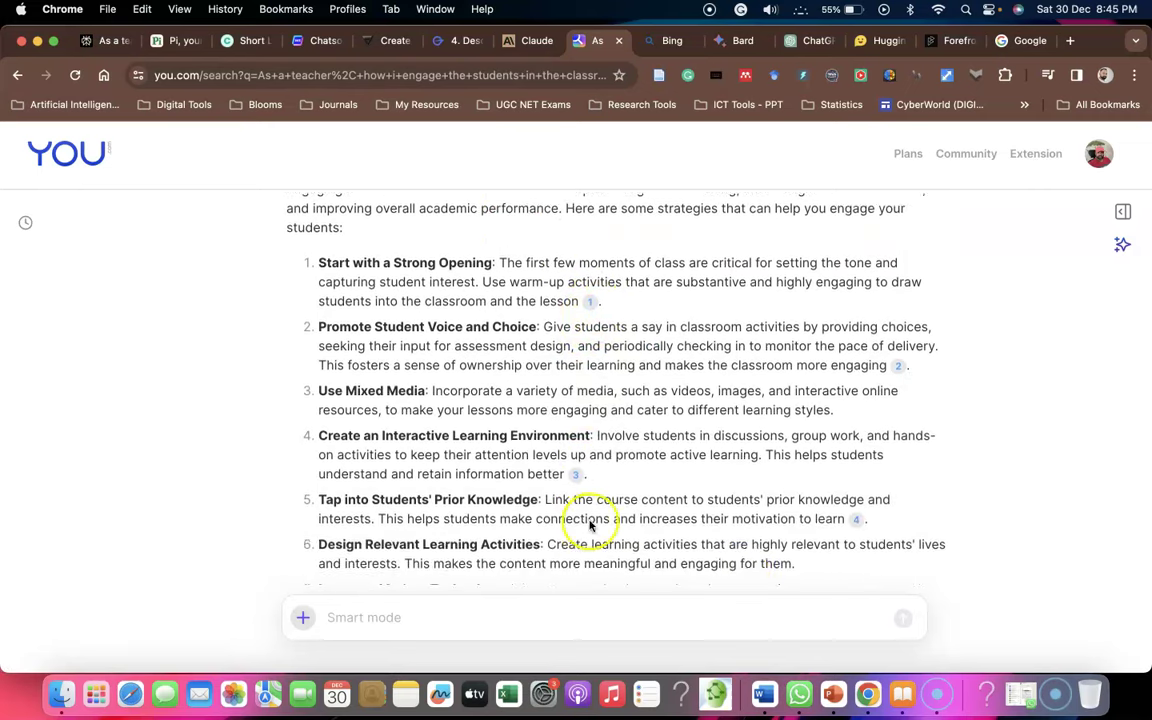
scroll(600, 450, "up", 6)
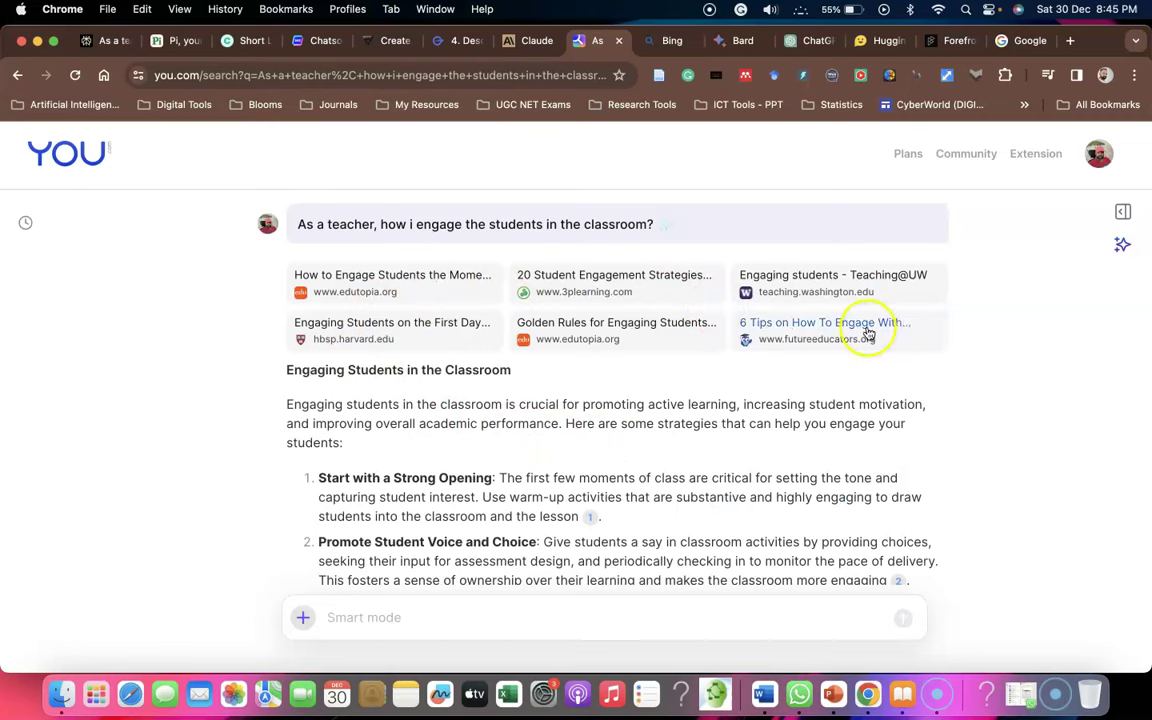
scroll(590, 352, "down", 3)
scroll(592, 356, "down", 10)
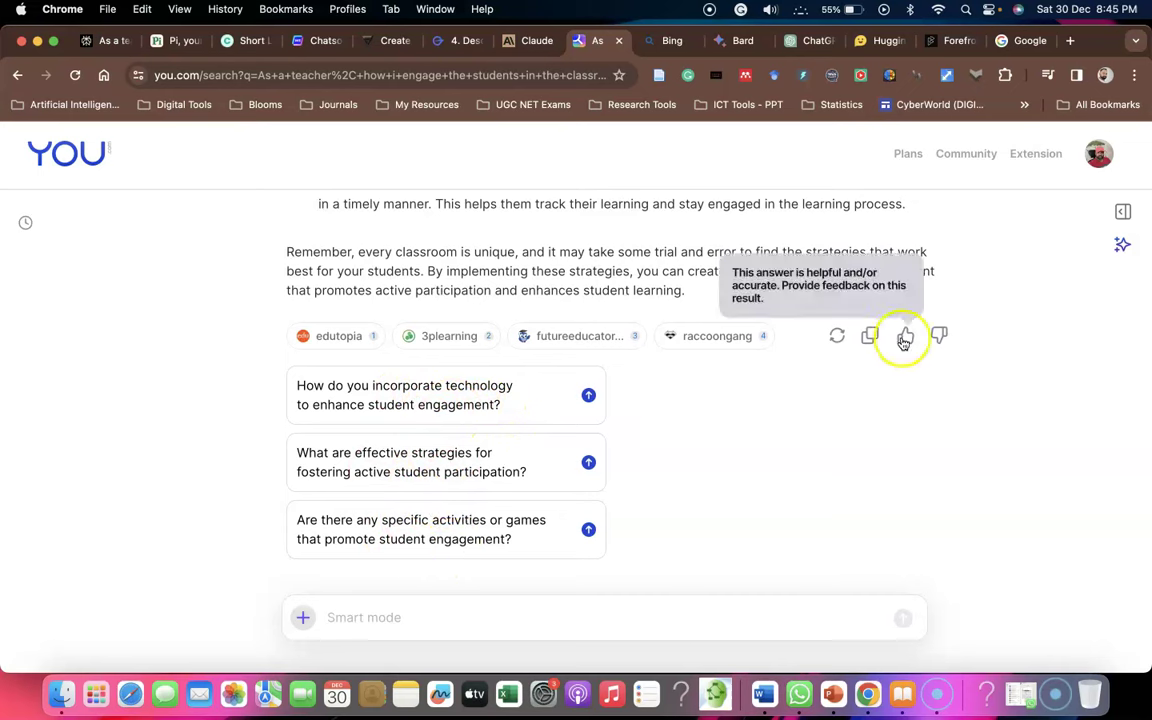
left_click(945, 340)
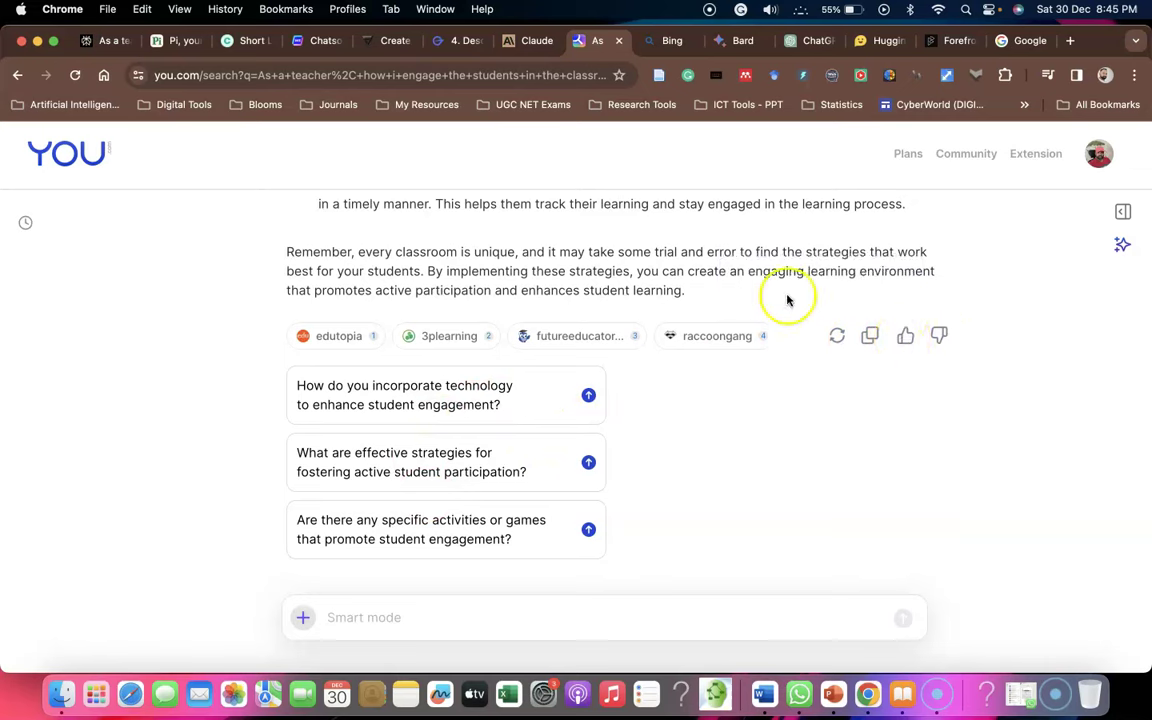
Switch to Microsoft Bing's chat and ask "As a teacher, how i engage the students in the classroom?".
left_click(663, 42)
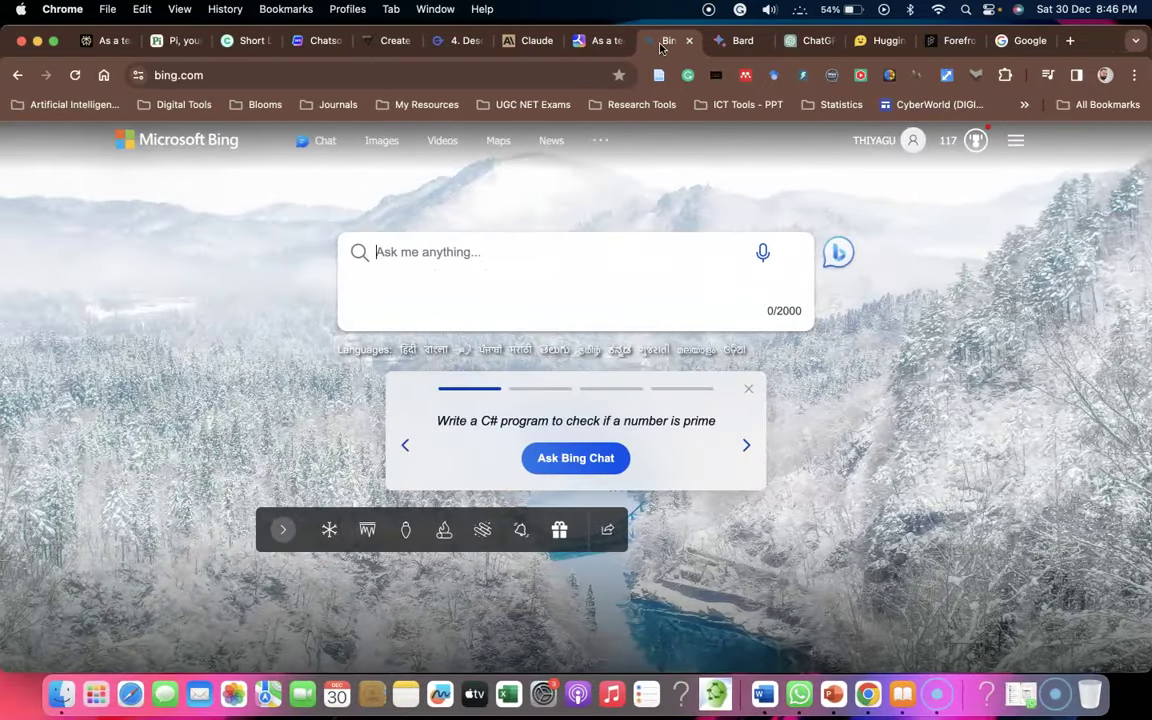
left_click(330, 145)
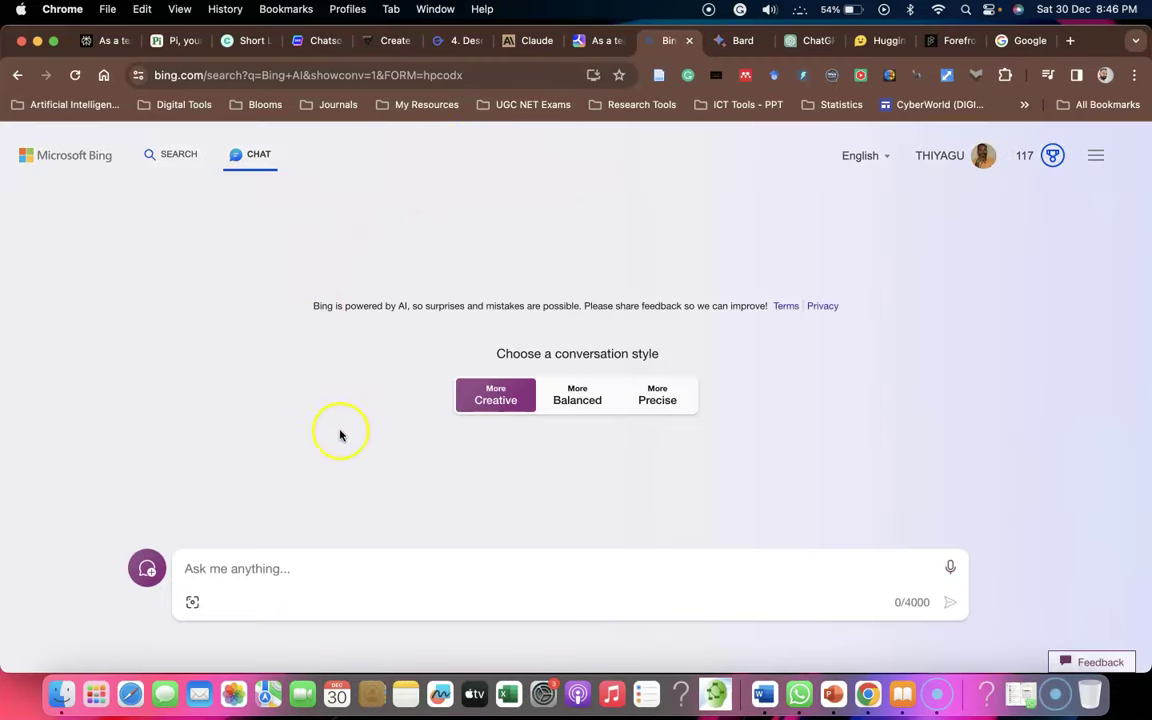
left_click(232, 616)
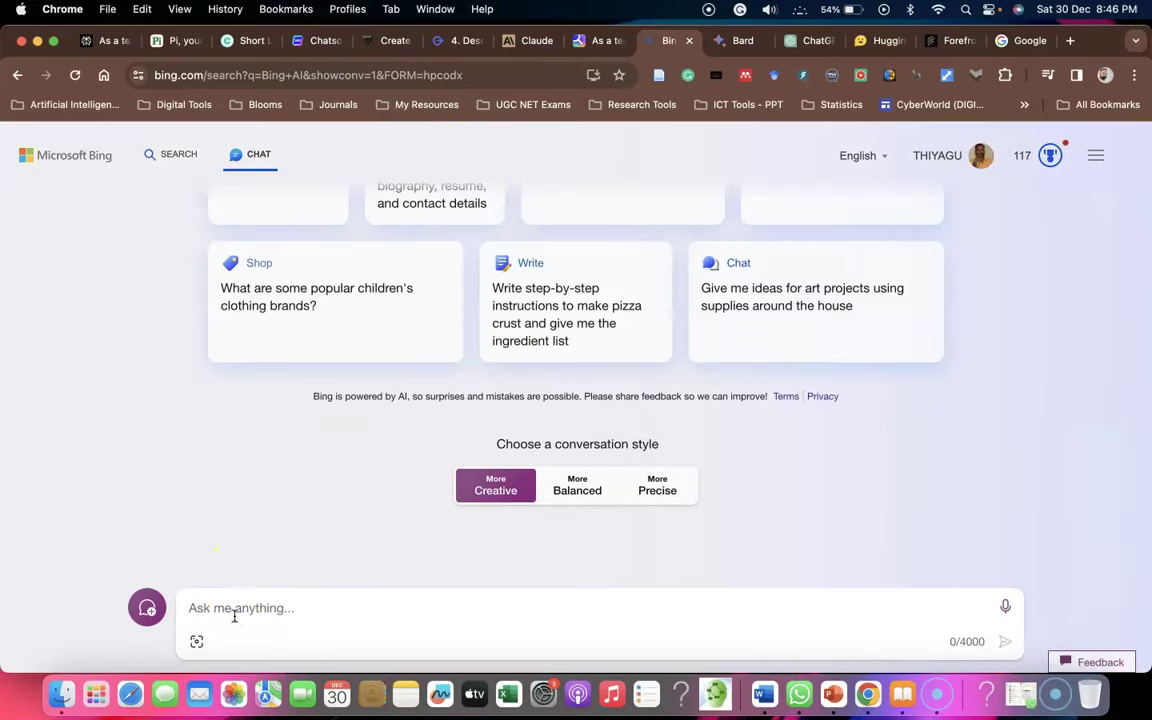
type("As a teacher, how i engage the students in the classroom?")
left_click(543, 549)
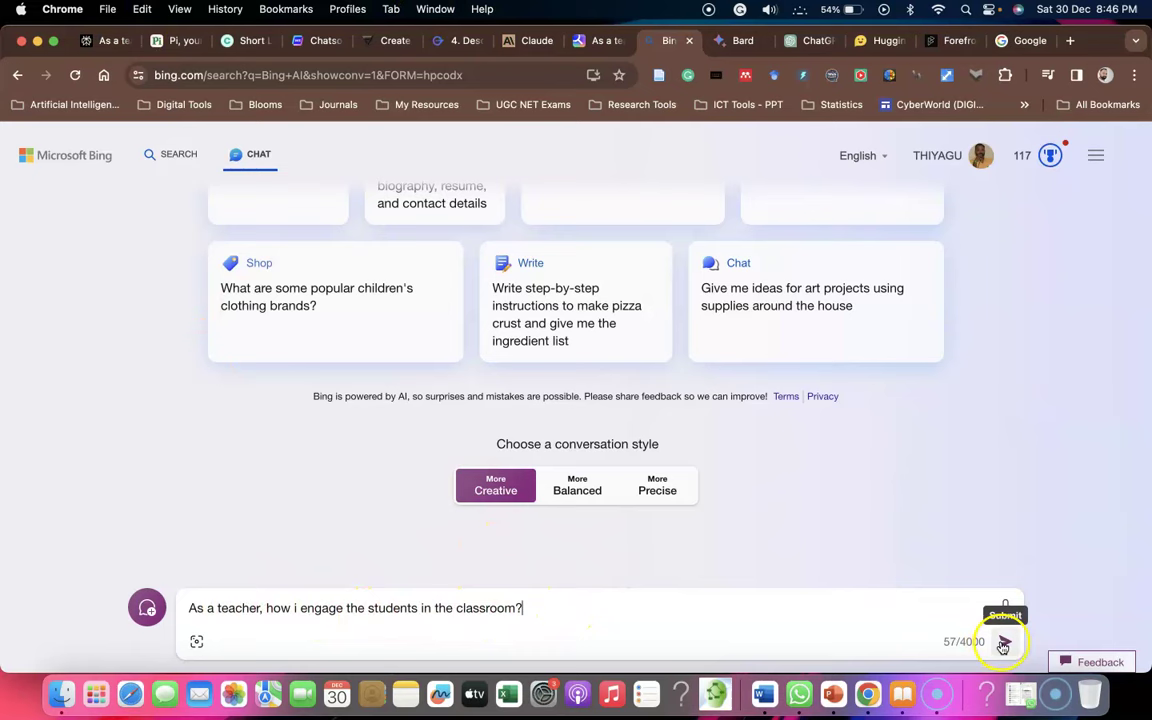
left_click(1003, 645)
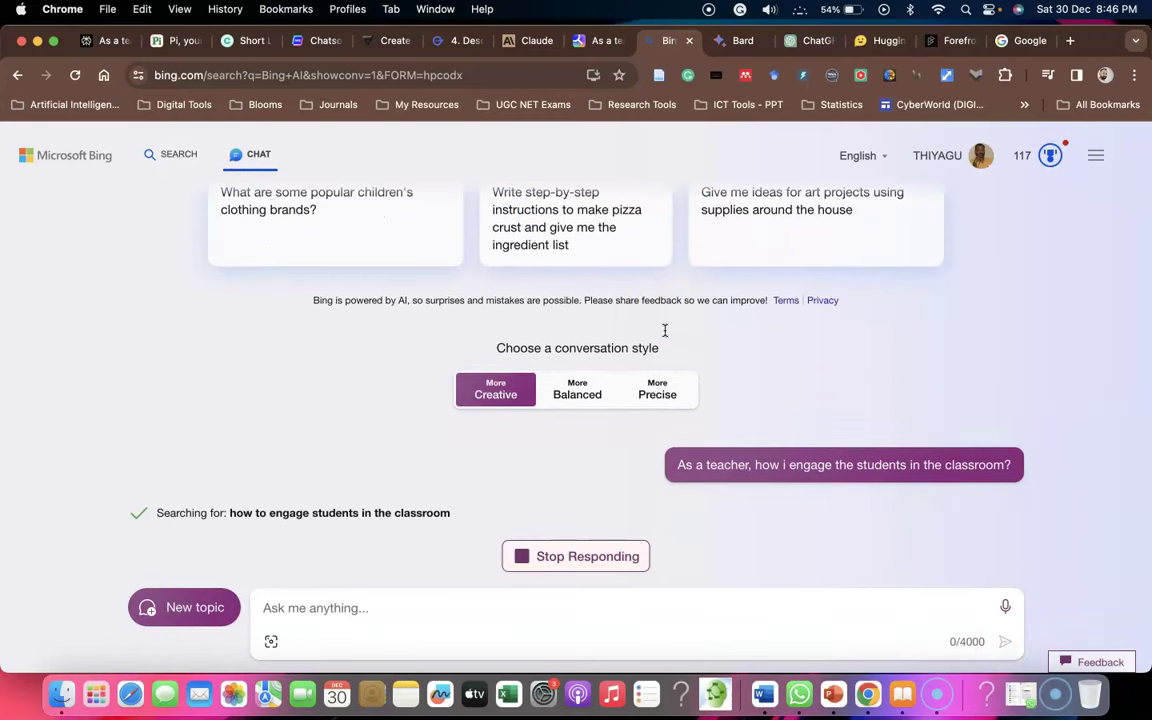
scroll(664, 330, "up", 3)
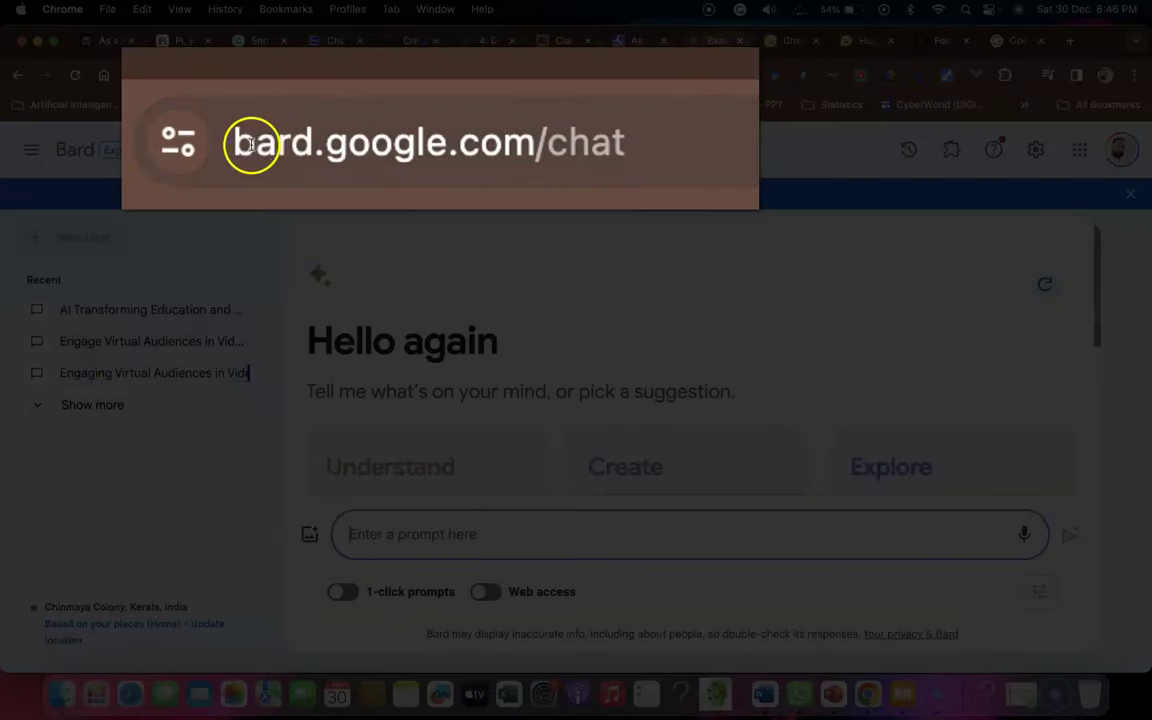
Switch to Bard at bard.google.com/chat, ask "As a teacher, how i engage the students in the classroom?" and view the whole reply.
left_click_drag(236, 141, 325, 97)
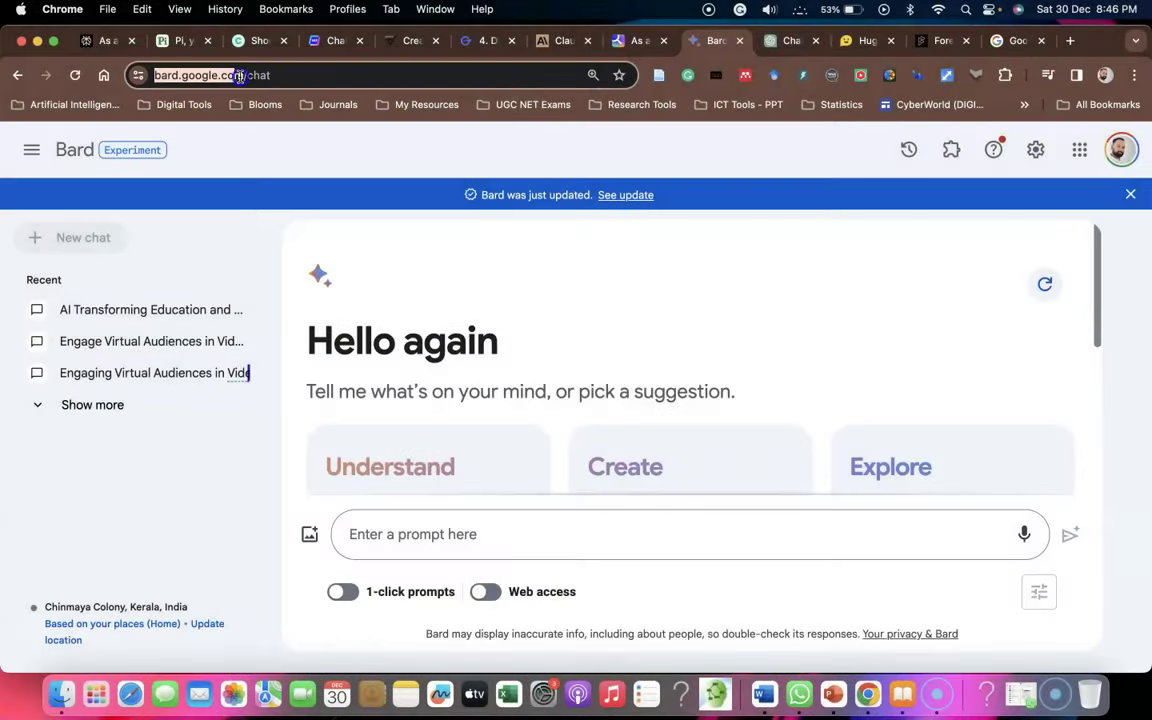
left_click(408, 534)
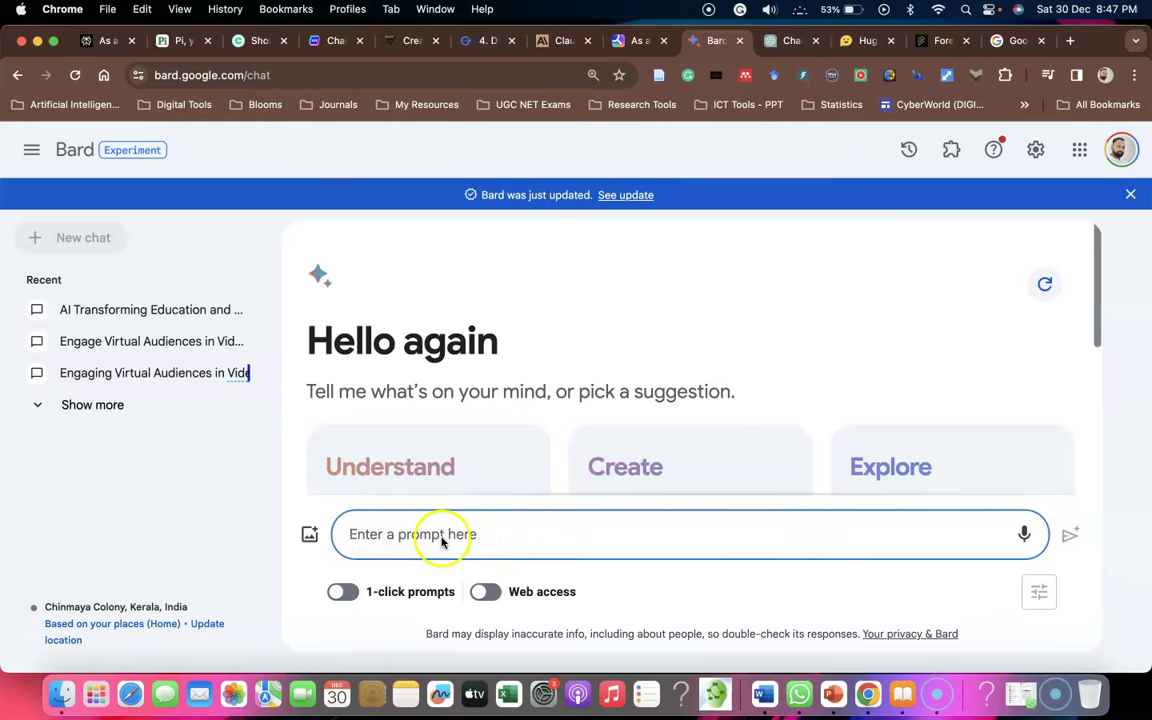
type("As a teacher, how i engage the students in the classroom?")
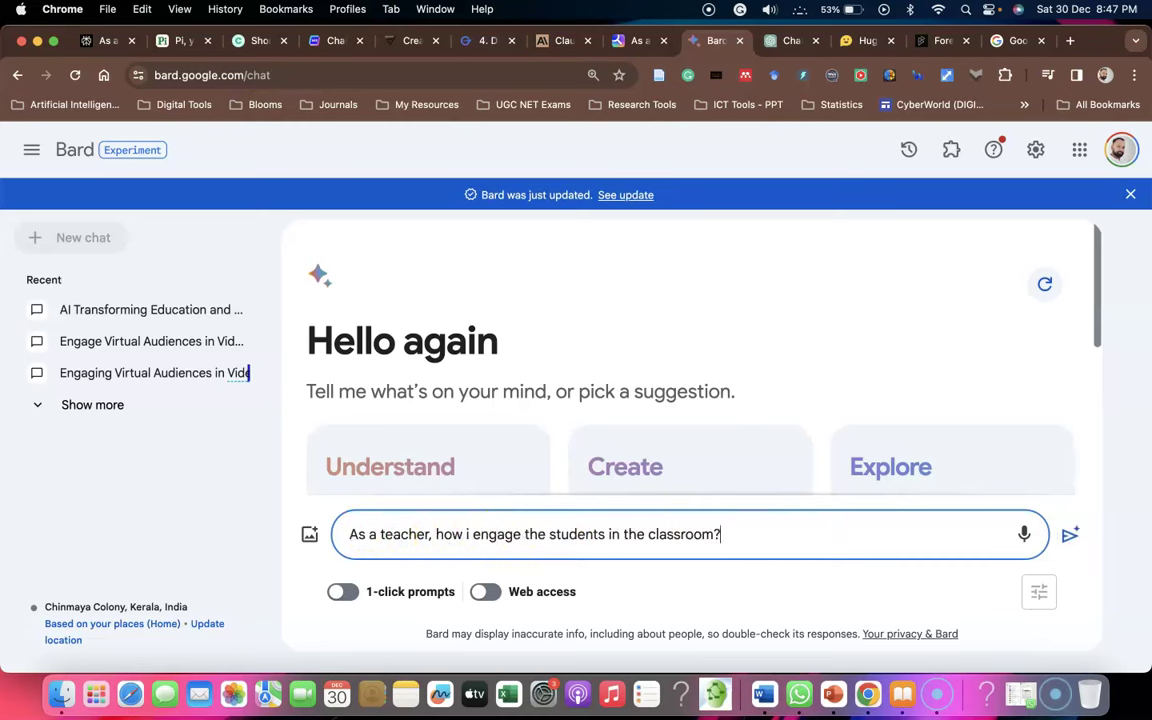
left_click(1068, 538)
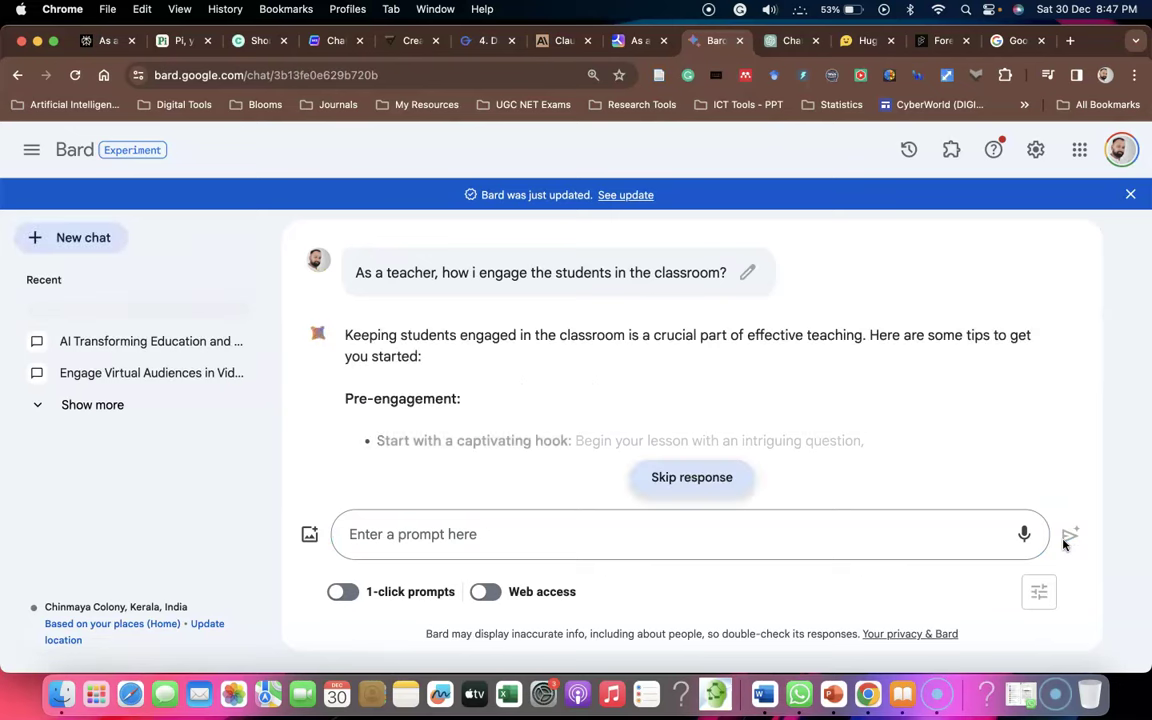
scroll(918, 340, "down", 10)
scroll(918, 340, "down", 2)
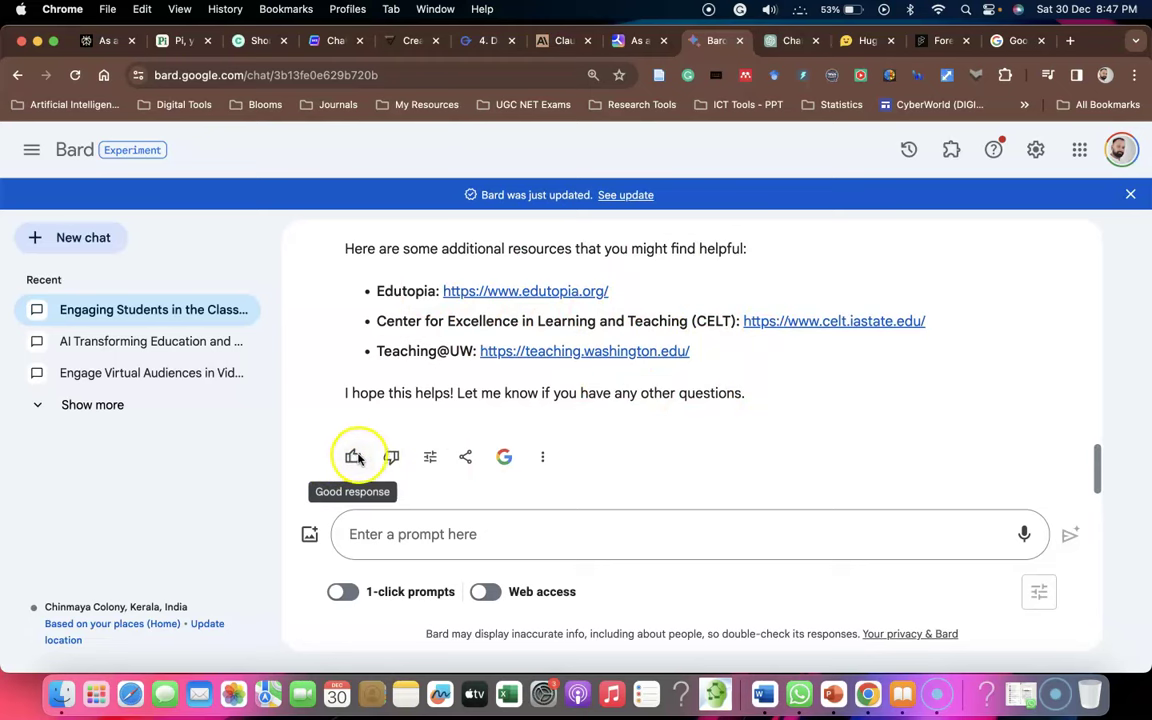
Look through the Bard reply's sharing and export choices and its additional options for copying or reporting a legal issue.
left_click(464, 459)
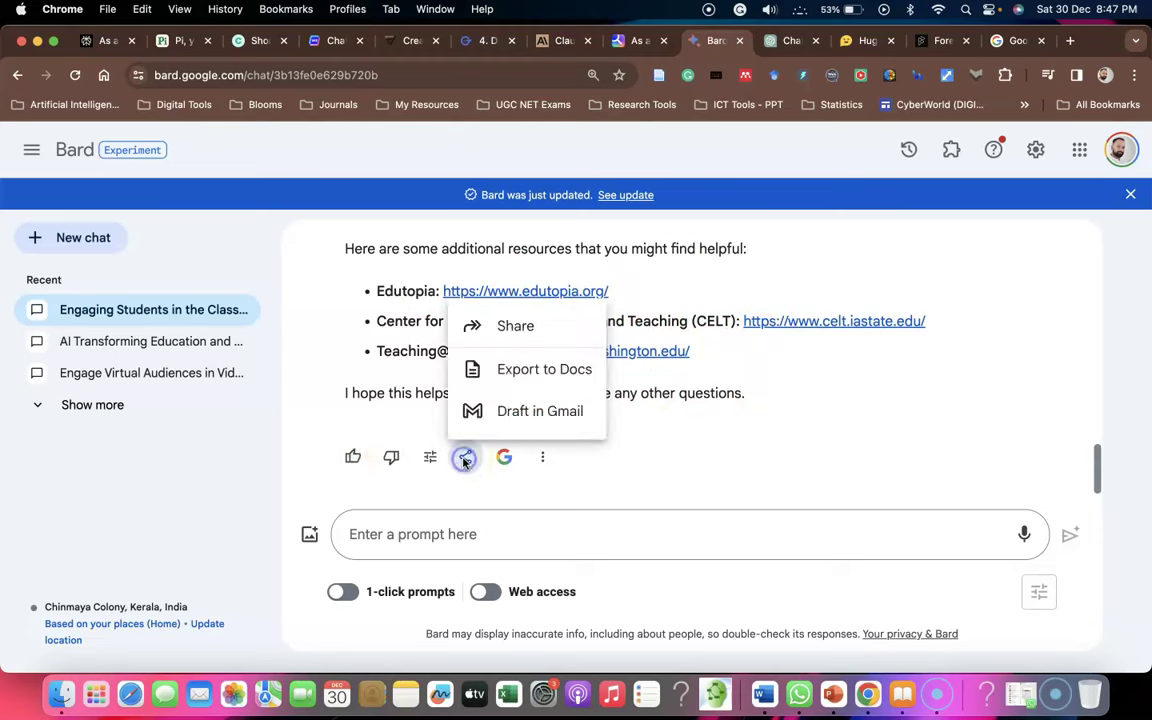
left_click(532, 420)
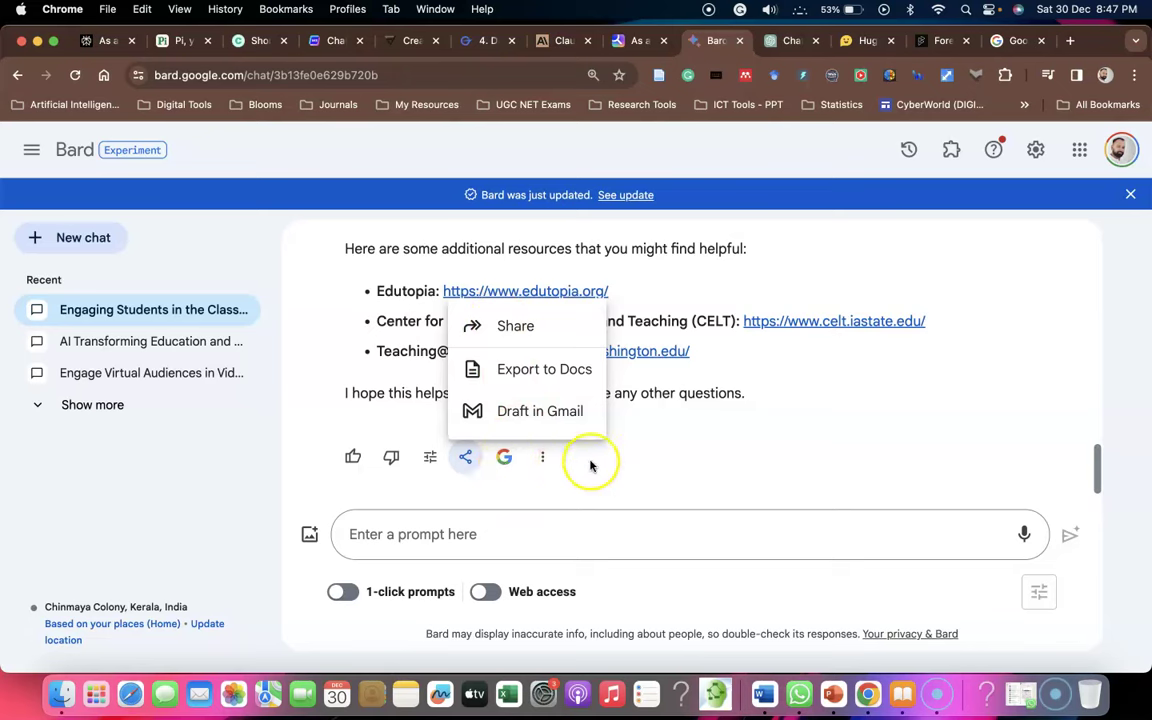
left_click(548, 465)
left_click(548, 465)
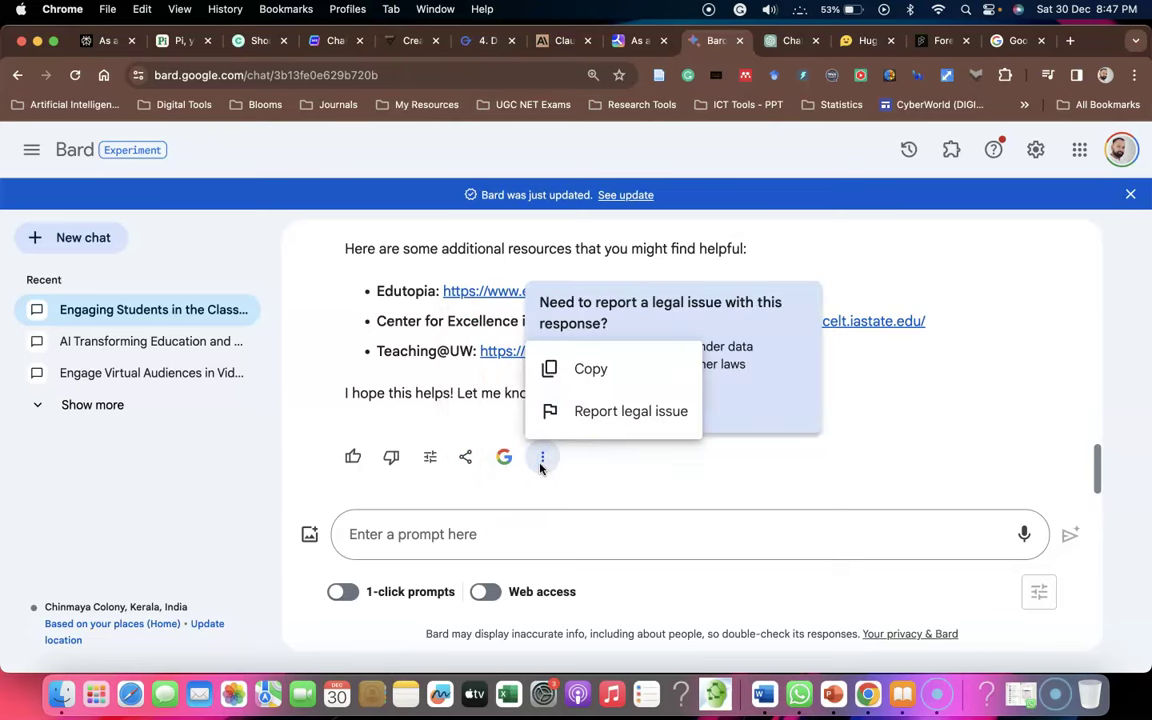
left_click(885, 435)
Show the other drafts of the Bard reply and go through them, selecting Draft 3.
scroll(818, 411, "up", 10)
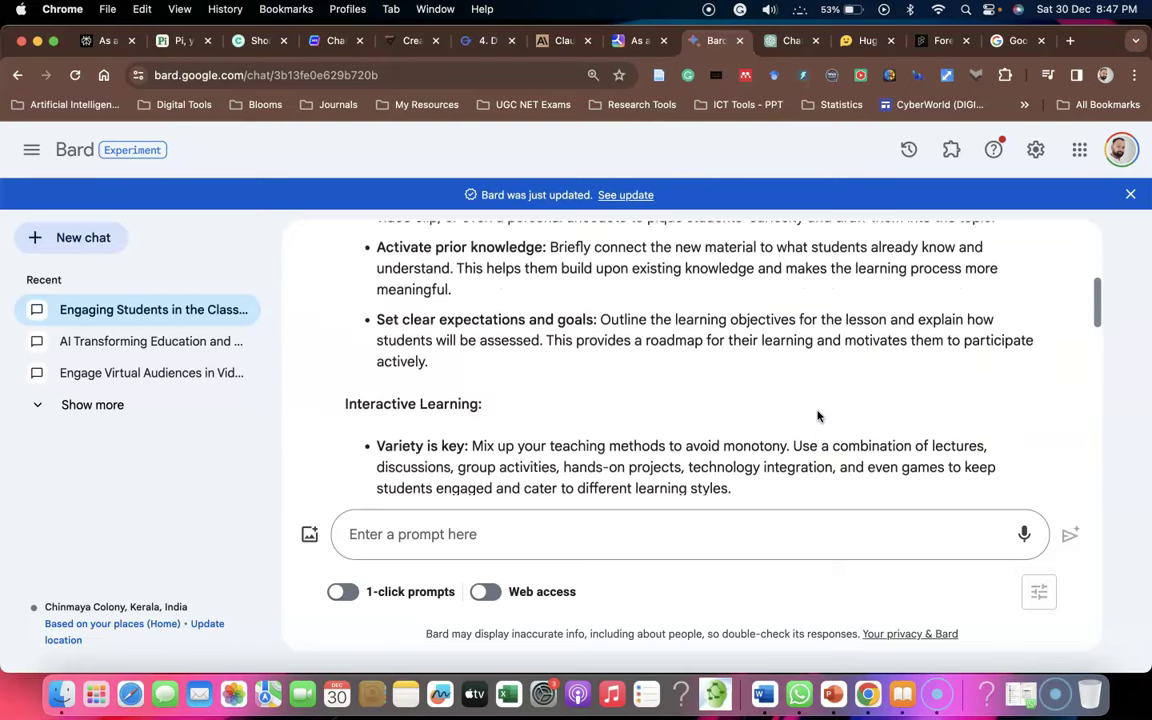
scroll(818, 416, "up", 3)
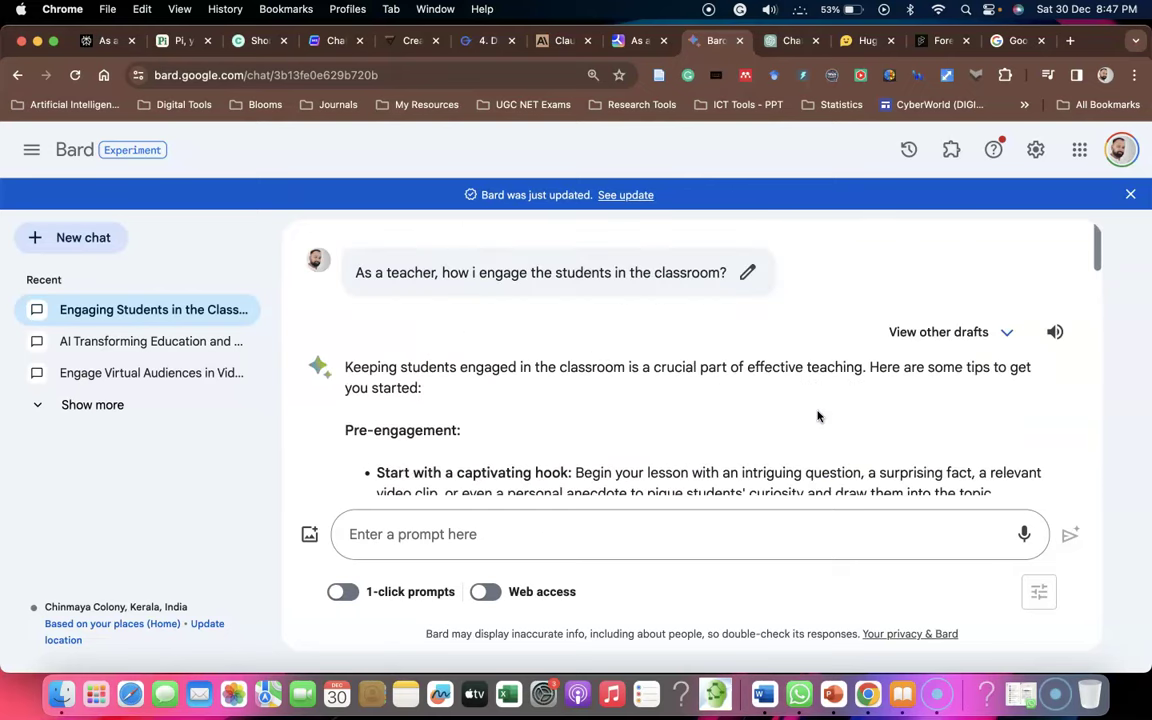
left_click(1003, 338)
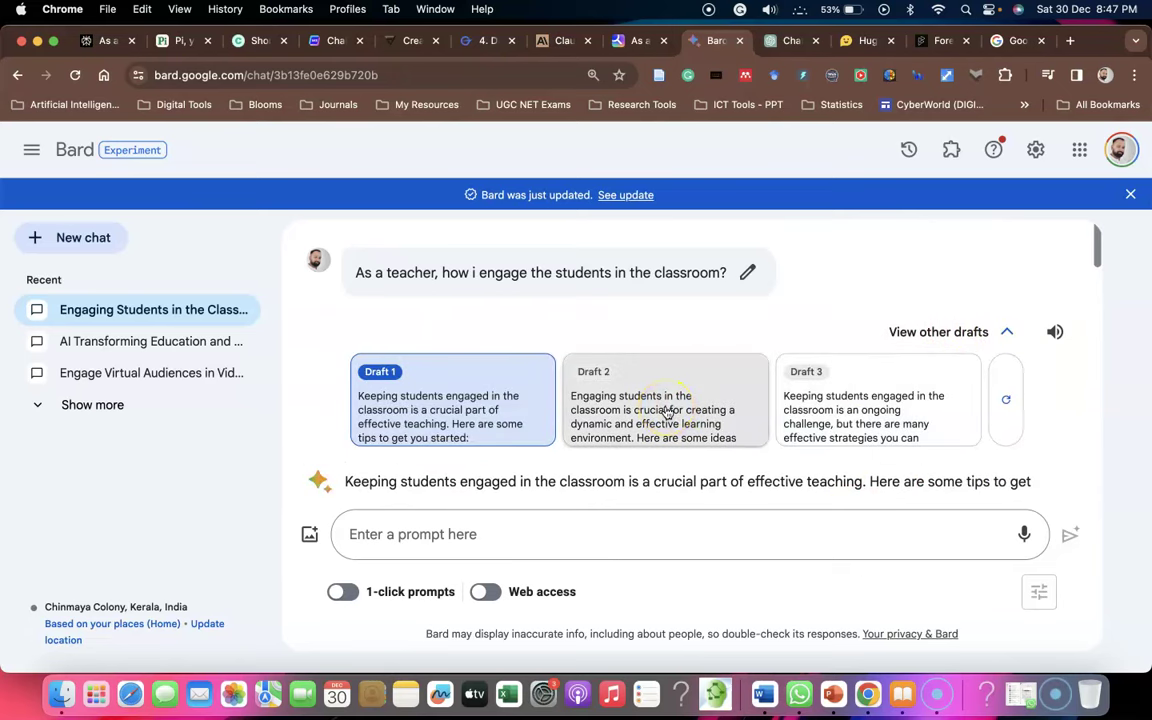
left_click(667, 412)
left_click(815, 402)
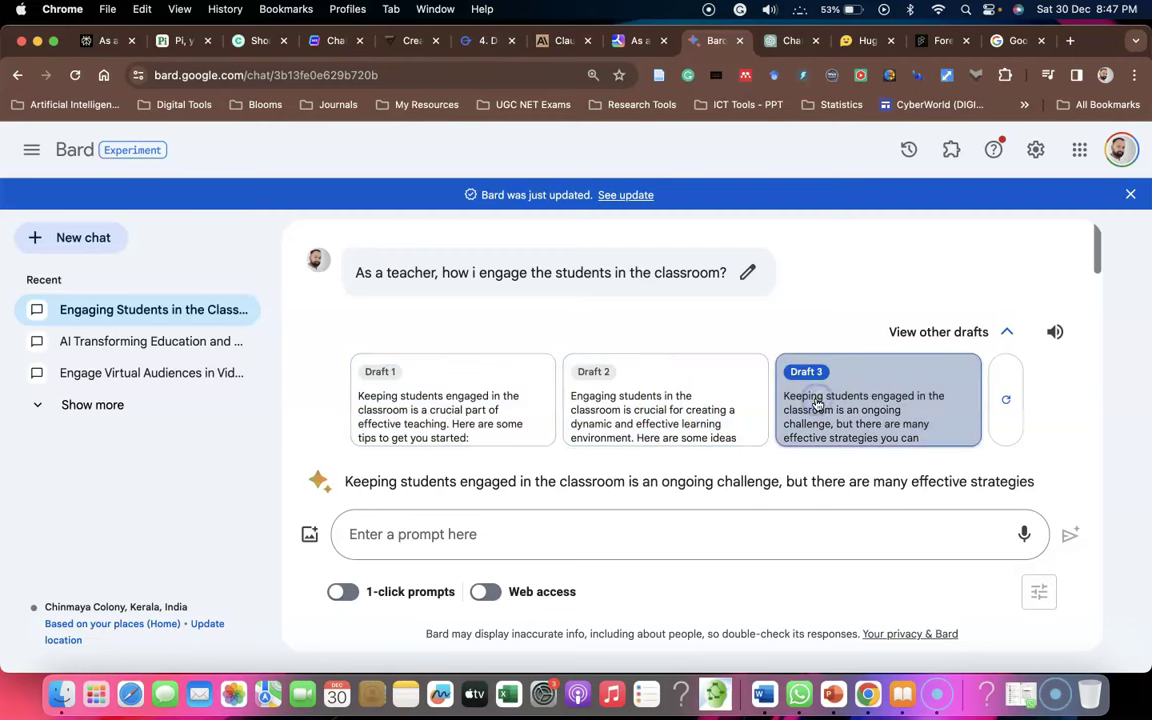
left_click(502, 398)
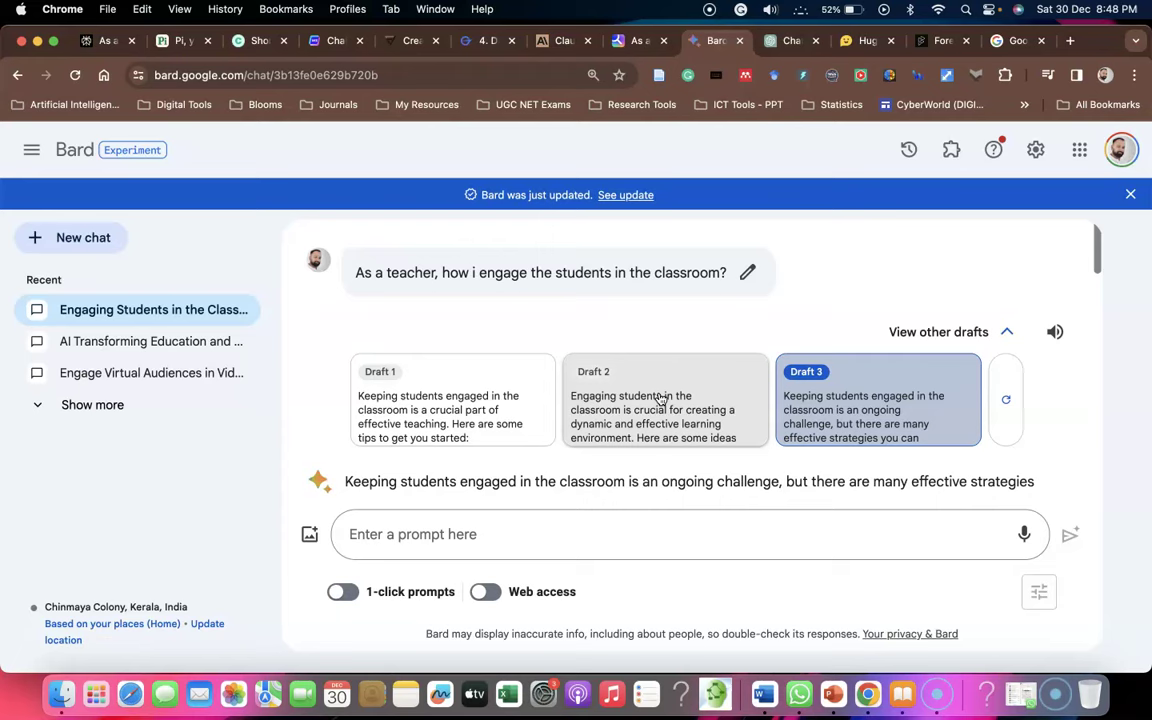
Switch to ChatGPT at chat.openai.com and view the available GPT-3.5 and GPT-4 models.
left_click(790, 45)
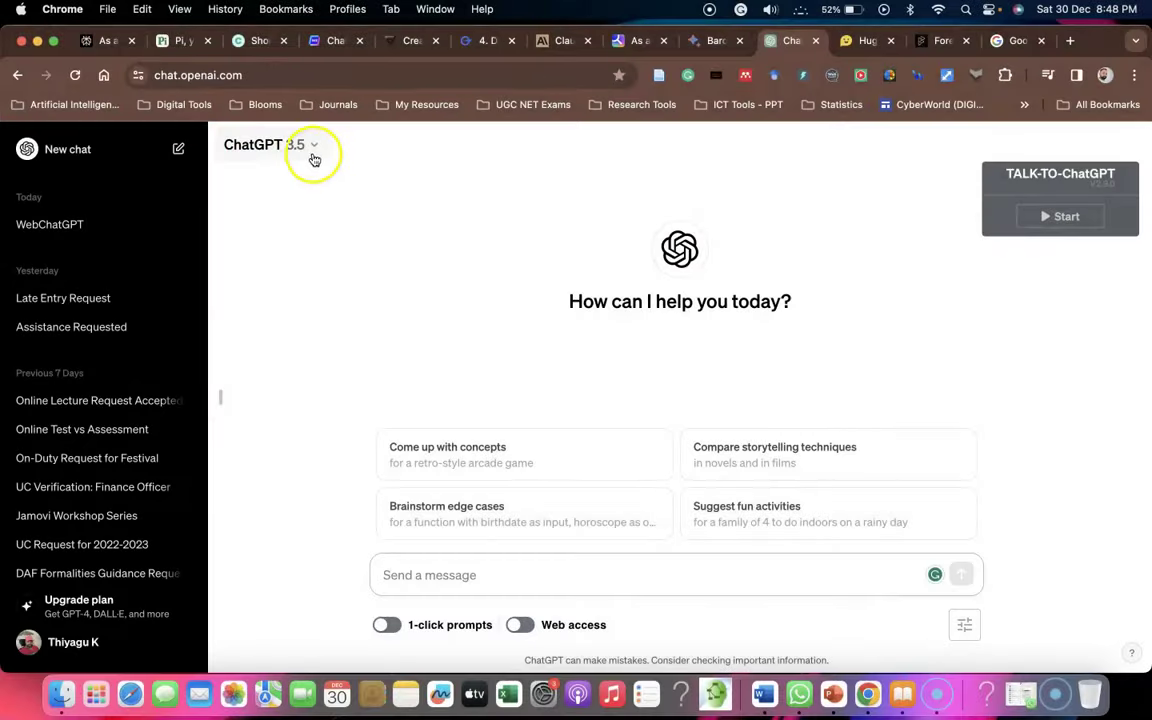
left_click(317, 147)
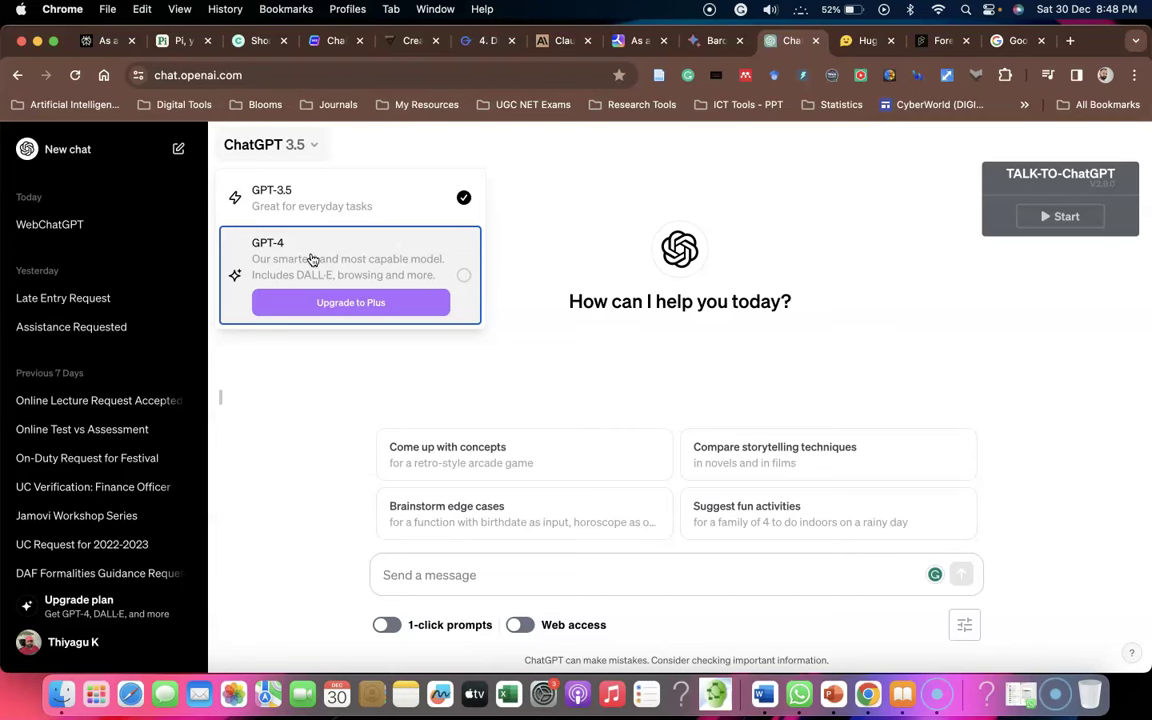
left_click(553, 344)
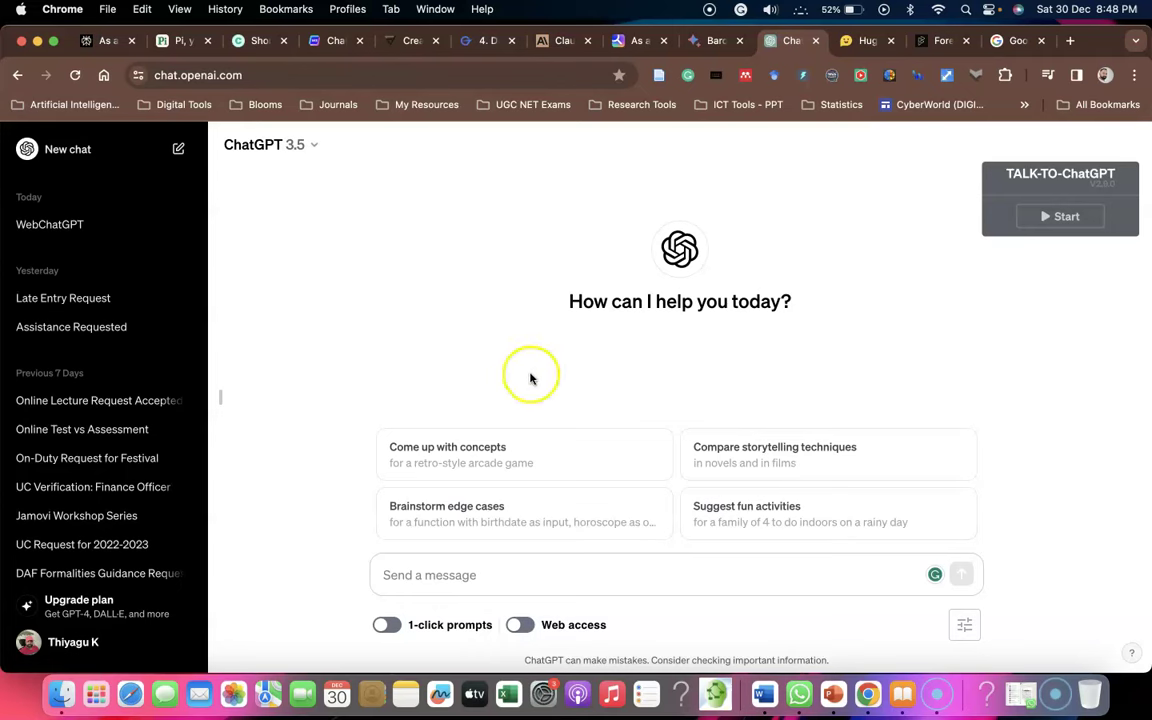
Ask ChatGPT 3.5 "As a teacher, how i engage the students in the classroom?" and look over its reply.
left_click(399, 577)
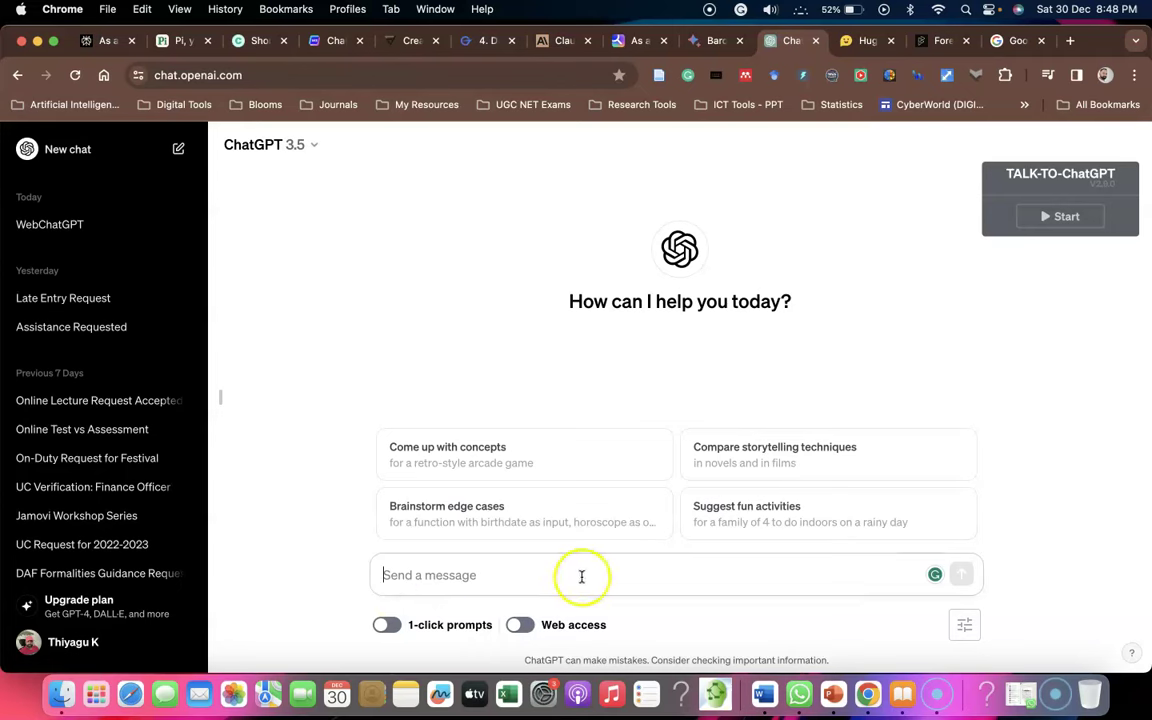
type("As a teacher, how i engage the students in the classroom?")
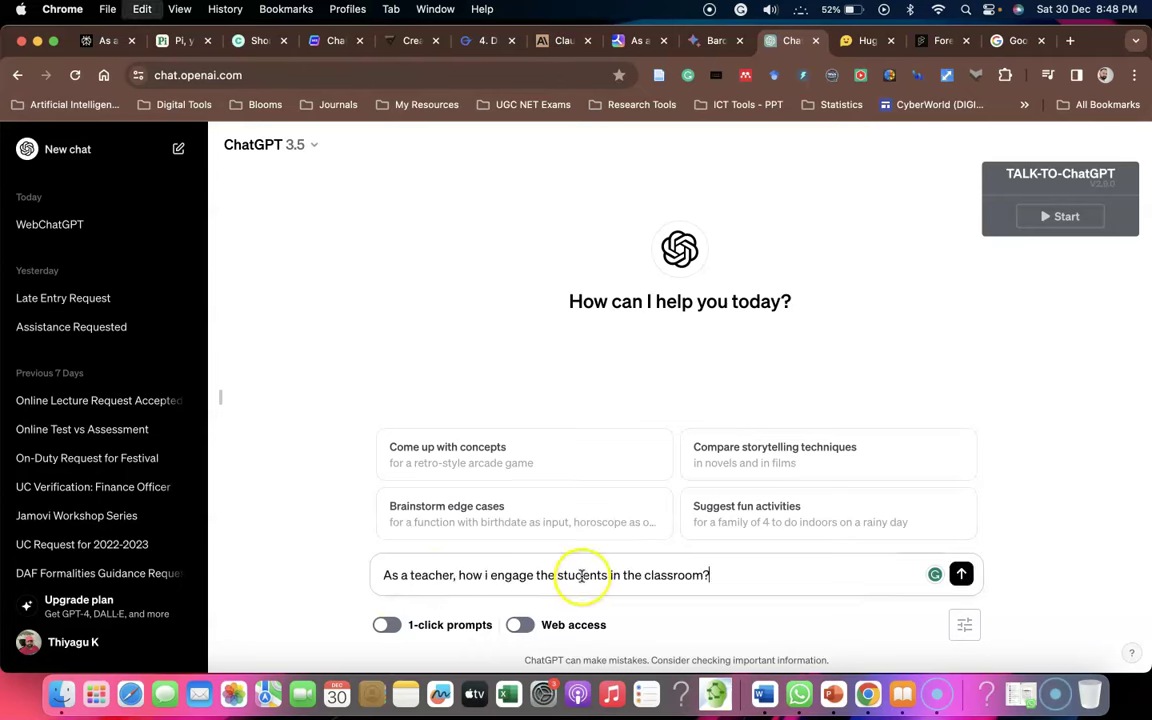
left_click(961, 574)
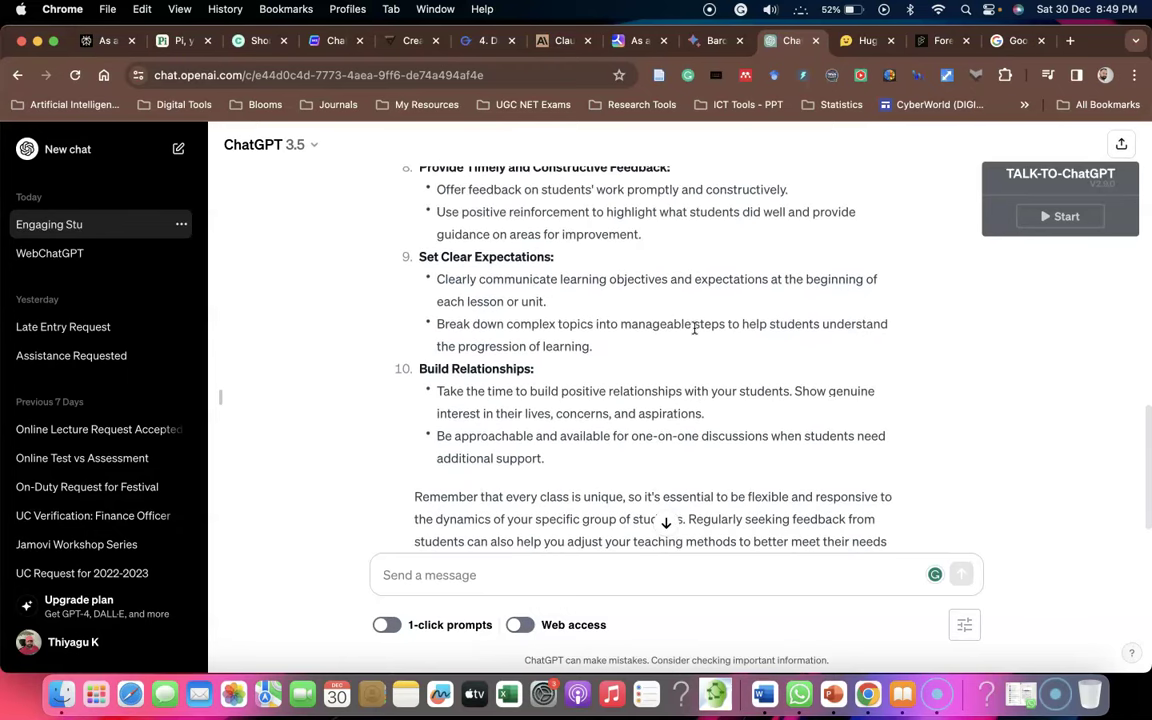
scroll(695, 333, "up", 2)
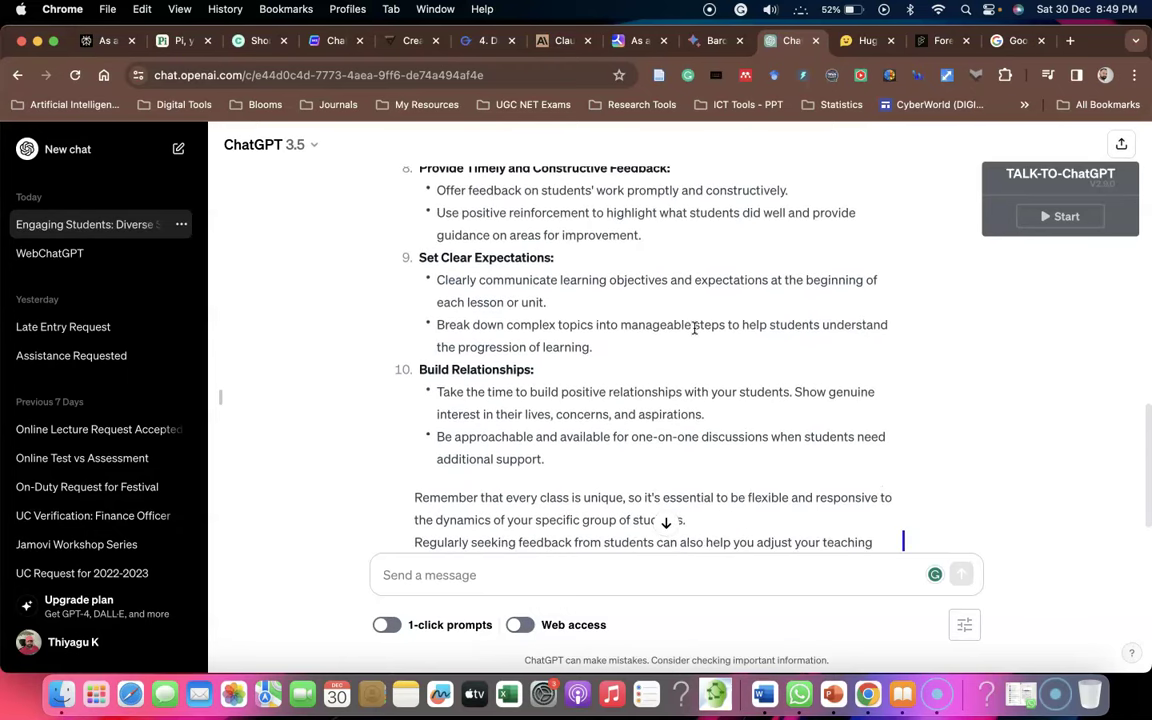
Switch to HuggingChat at huggingface.co/chat and ask "As a teacher, how i engage the students in the classroom?".
left_click(855, 45)
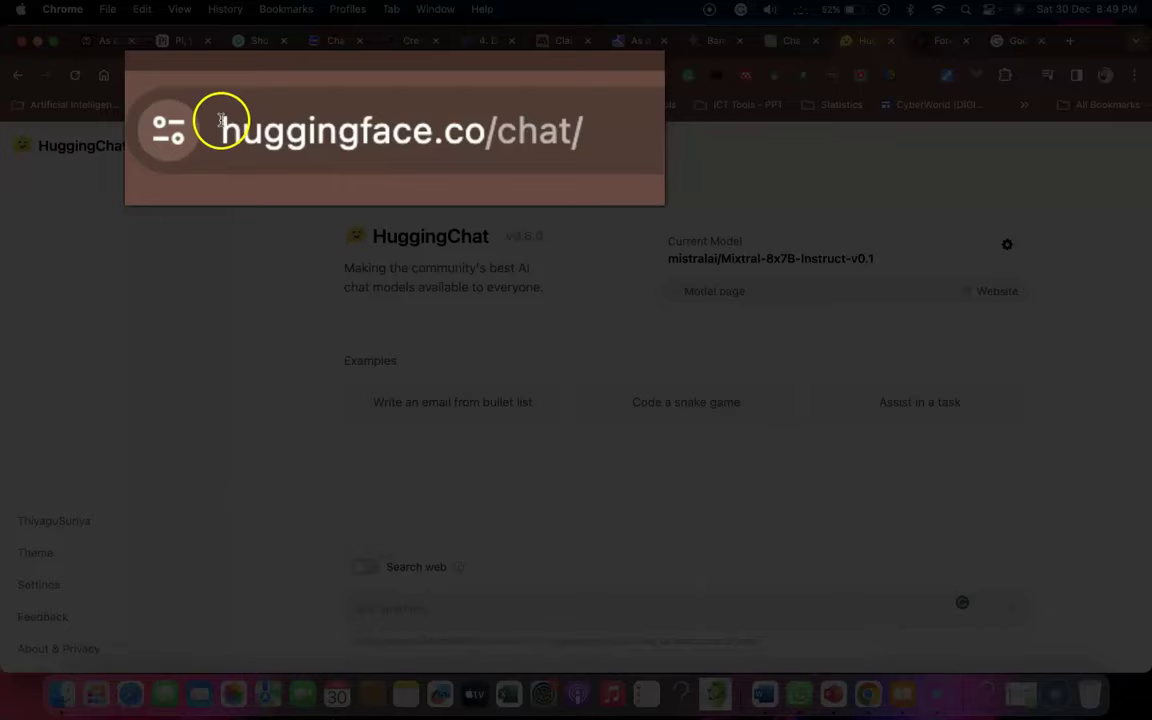
left_click_drag(154, 75, 234, 75)
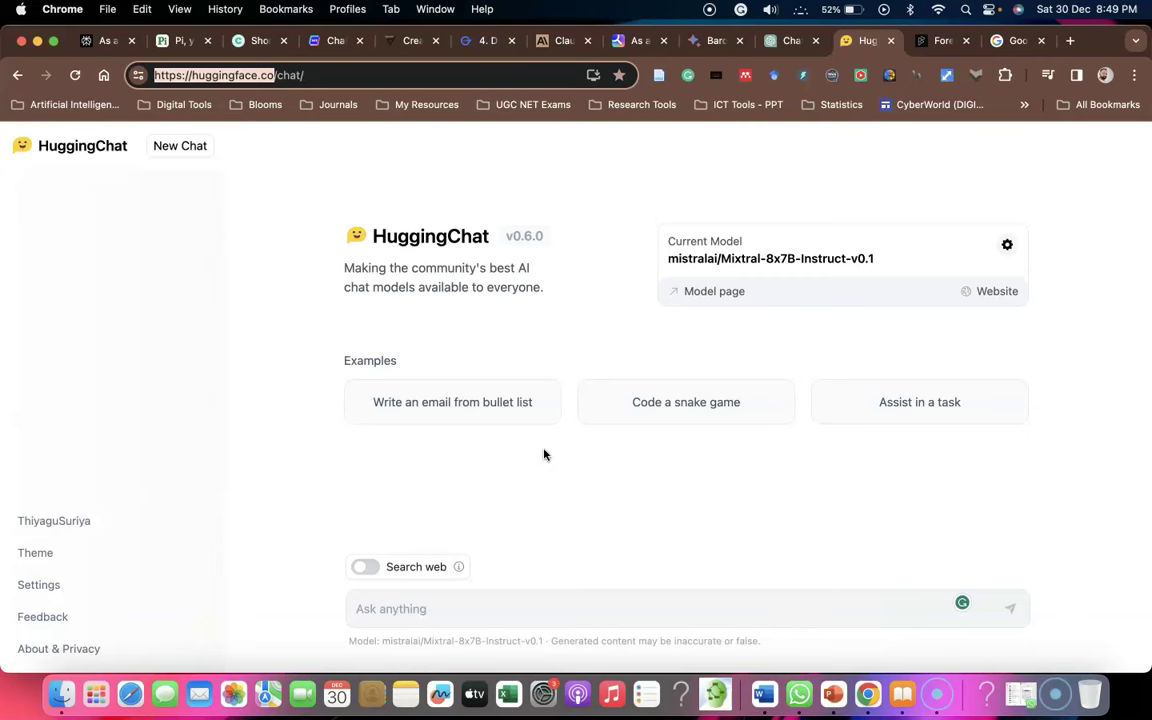
left_click(412, 610)
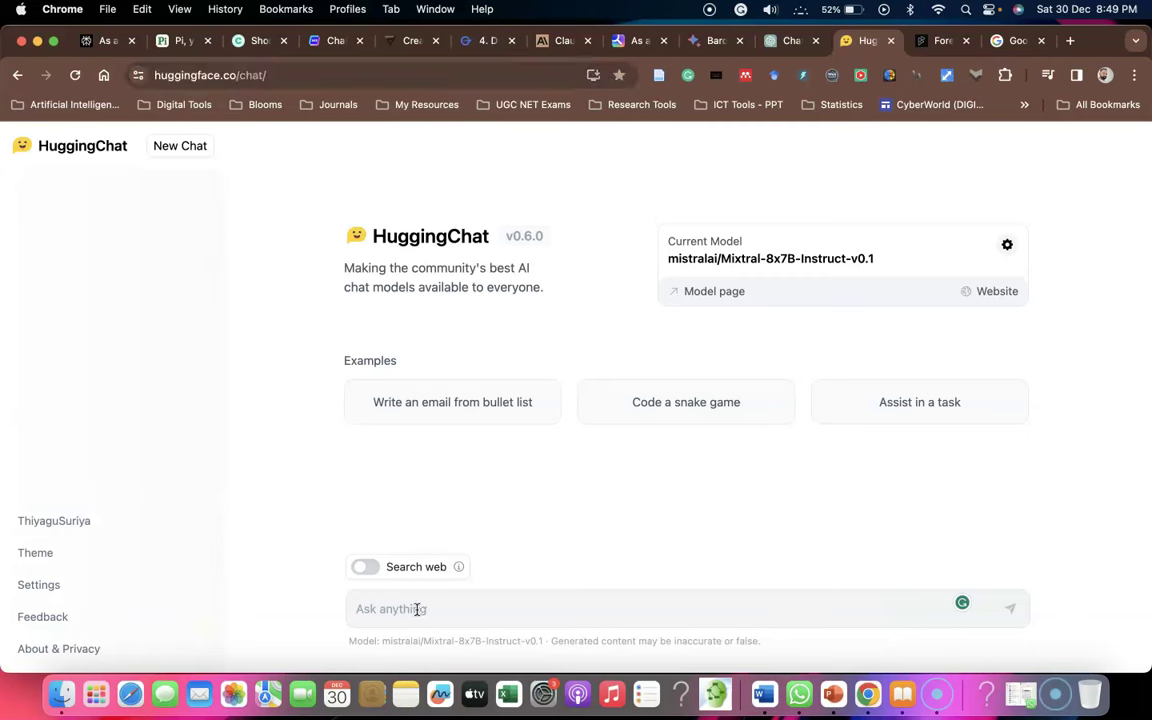
type("As a teacher, how i engage the students in the classroom?")
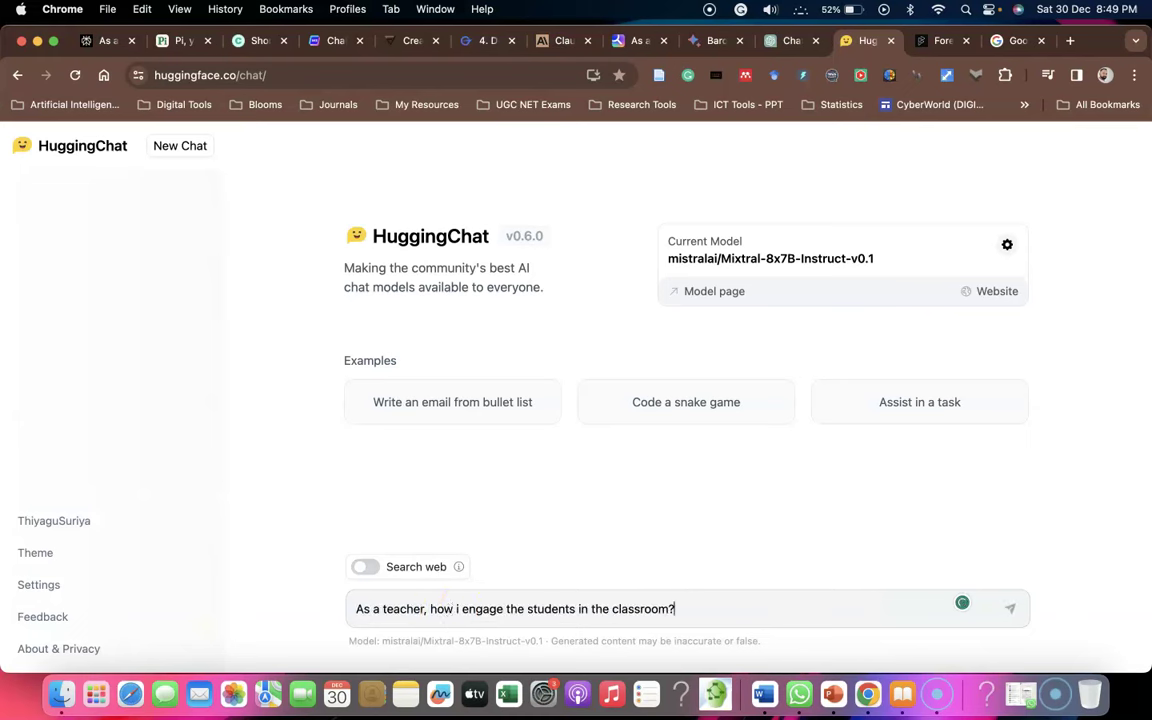
left_click(1010, 610)
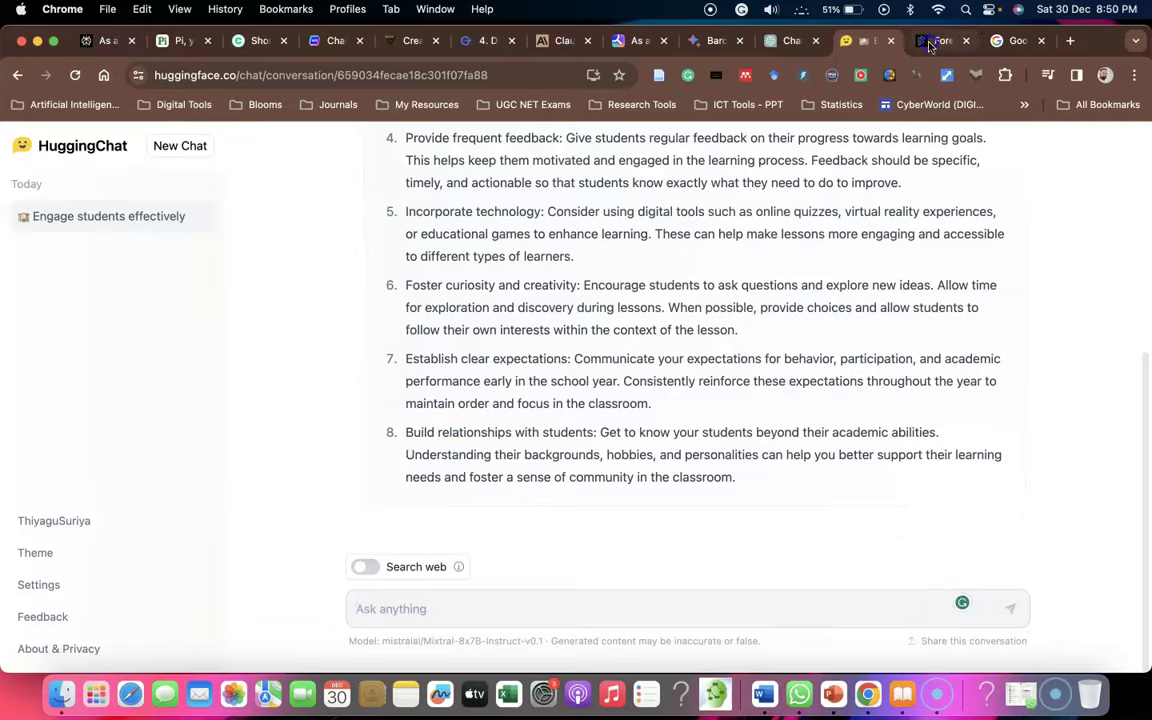
Switch to Forefront at forefront.ai and view the message box's extra options for files, assistants and internet browsing.
left_click(930, 42)
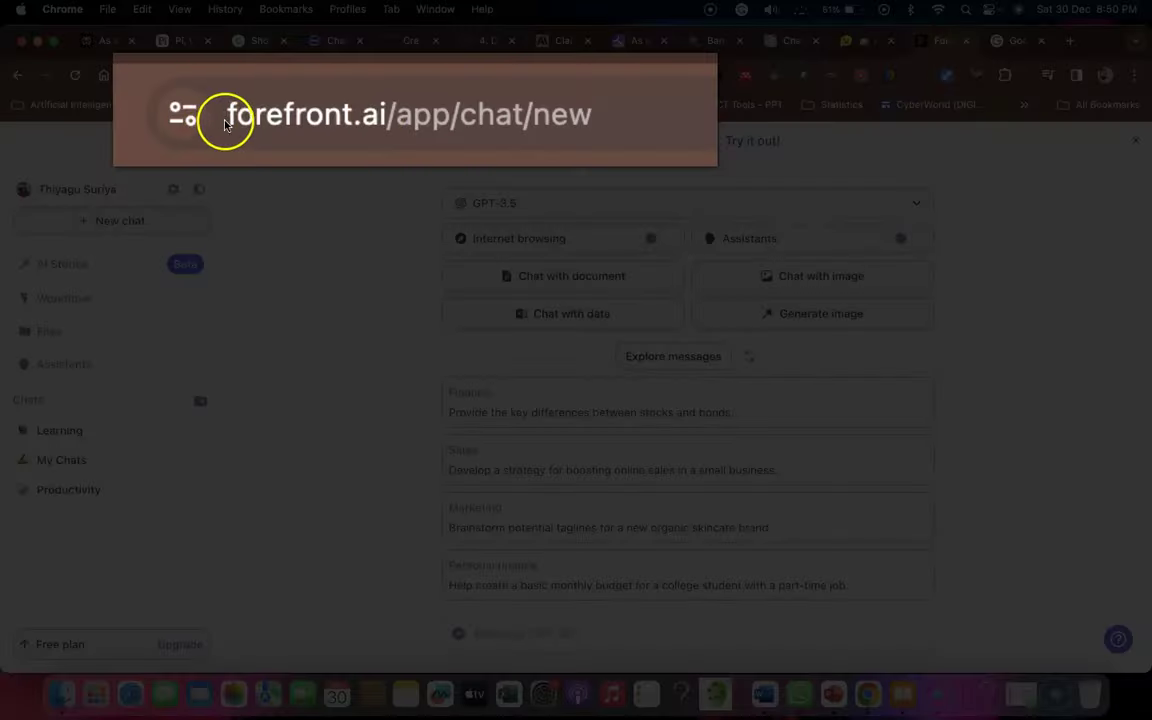
left_click_drag(155, 75, 280, 85)
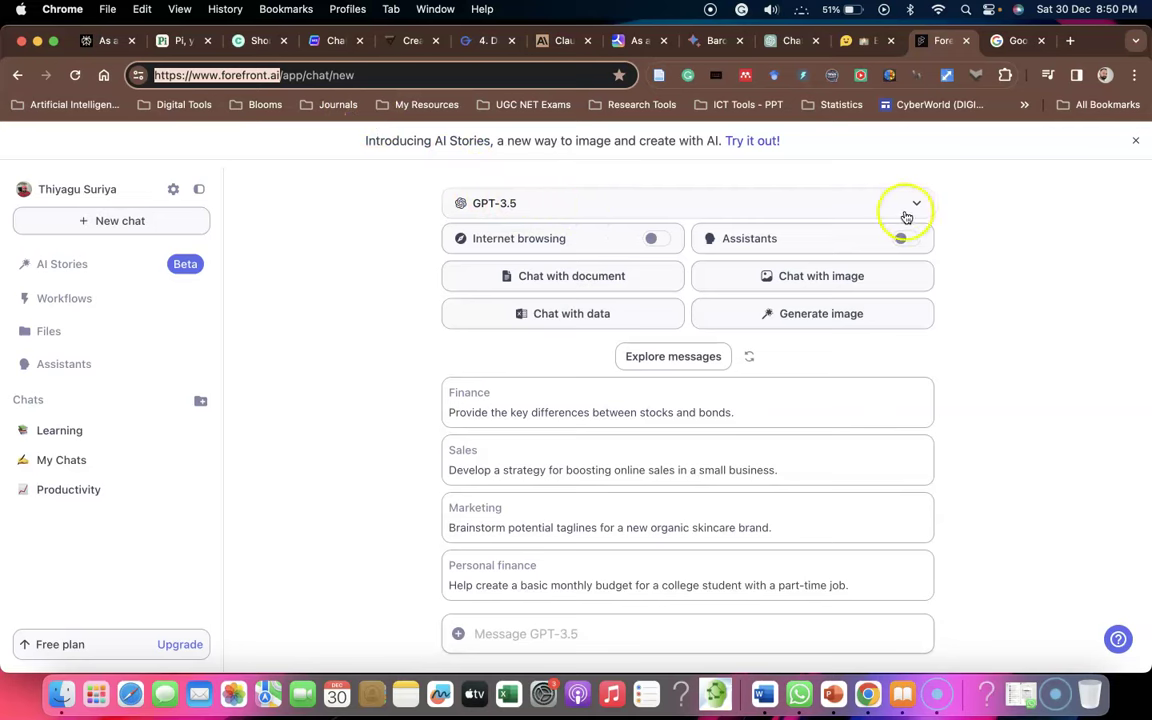
left_click(512, 633)
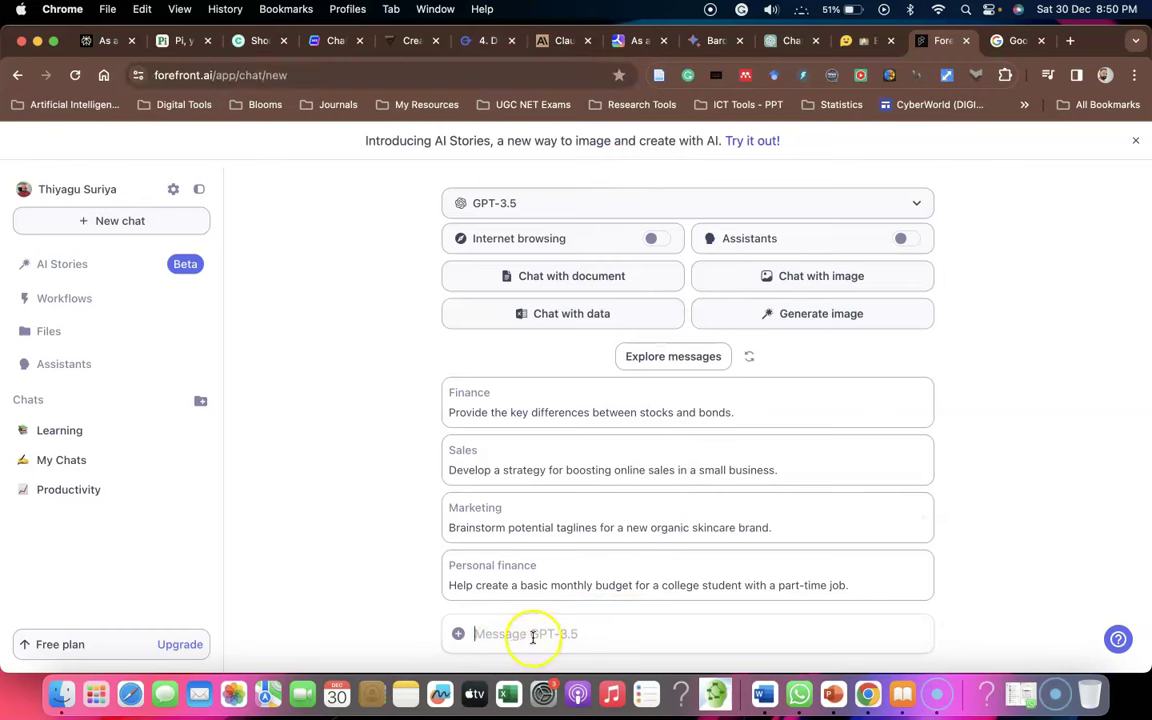
left_click(458, 635)
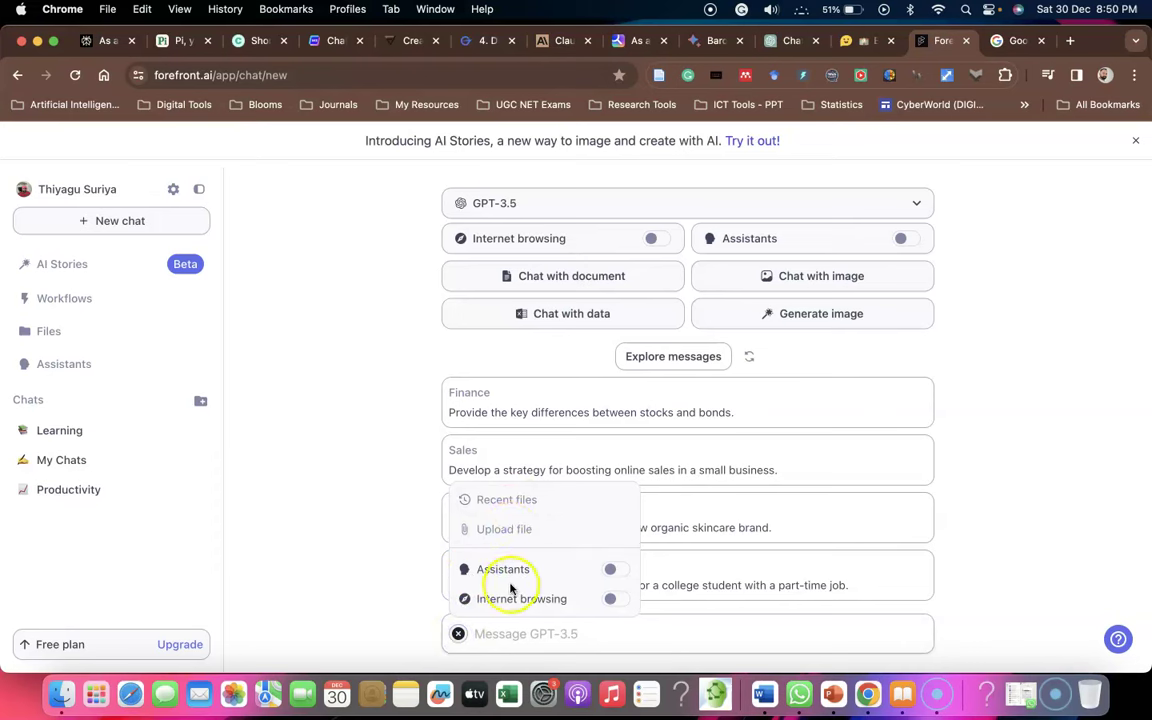
left_click(762, 627)
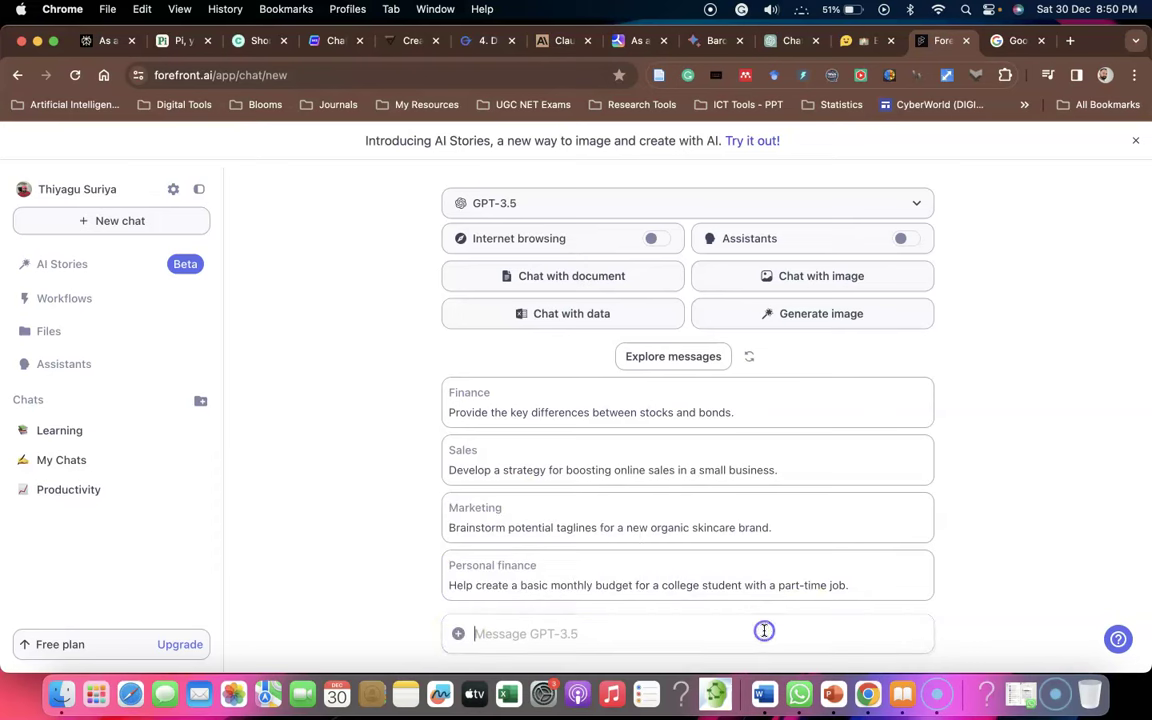
Ask "As a teacher, how i engage the students in the classroom?" in Forefront with the GPT-3.5 model.
left_click(501, 632)
type("As a teacher, how i engage the students in the classroom?")
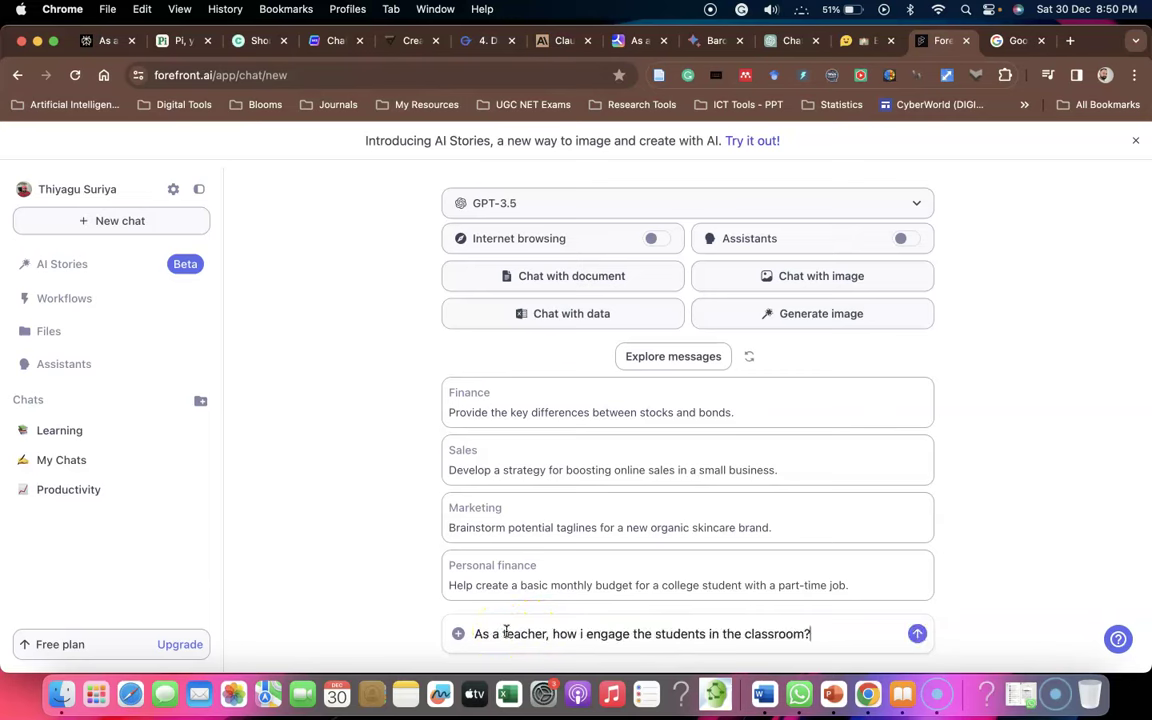
left_click(918, 635)
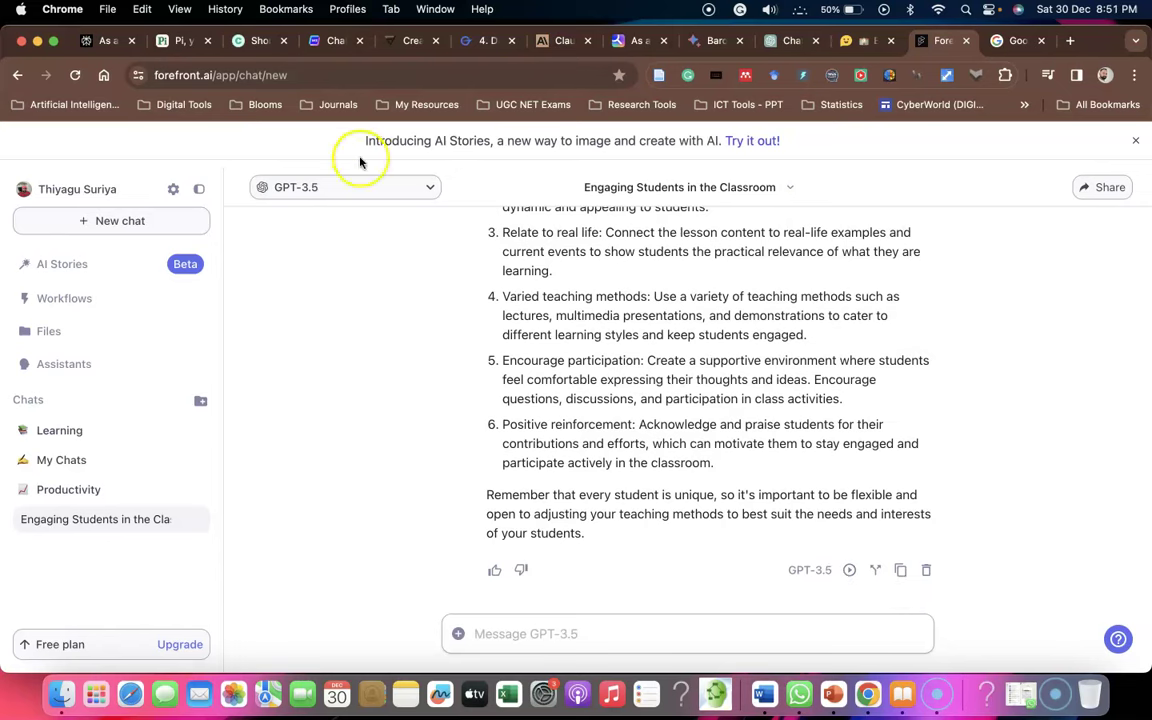
View the language models offered in the Forefront chat and switch to the Google page holding the "AI ChatBot" search.
left_click(378, 187)
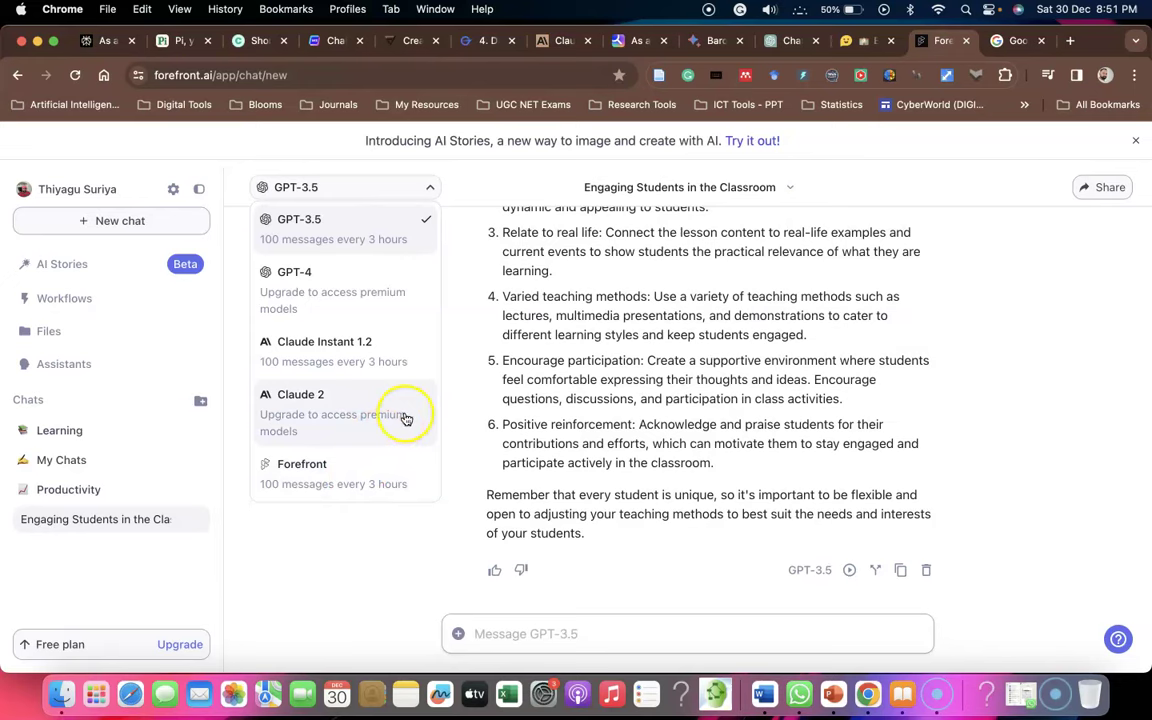
scroll(780, 275, "down", 1)
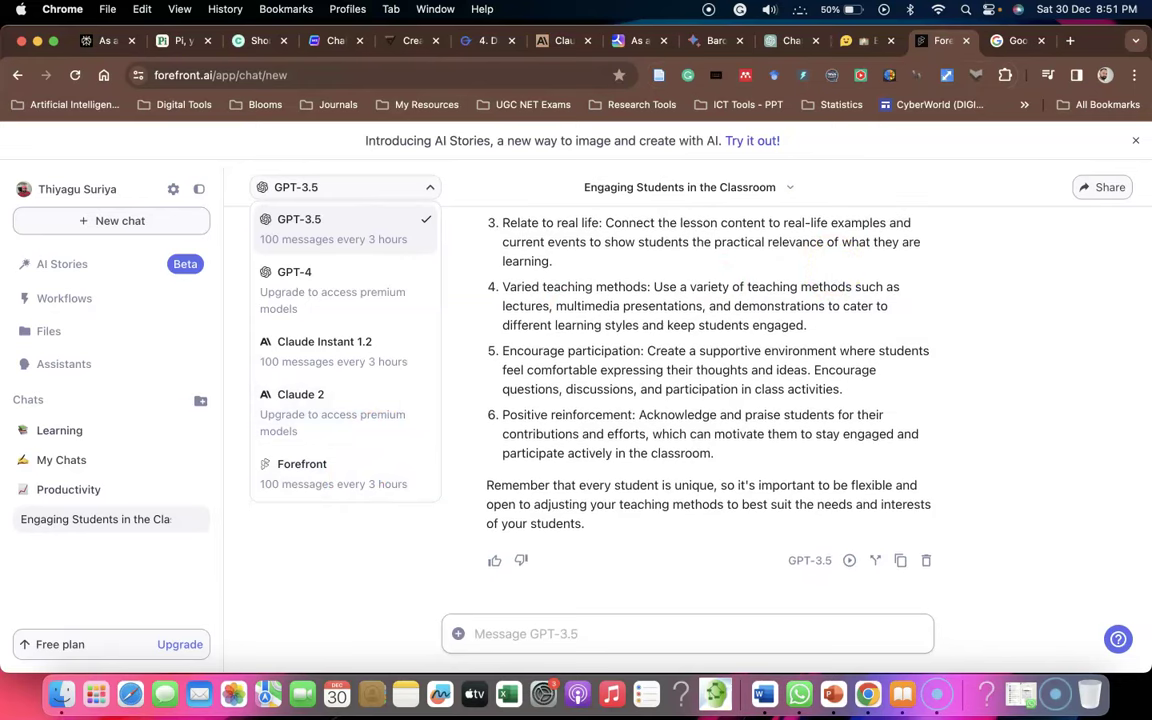
left_click(1015, 41)
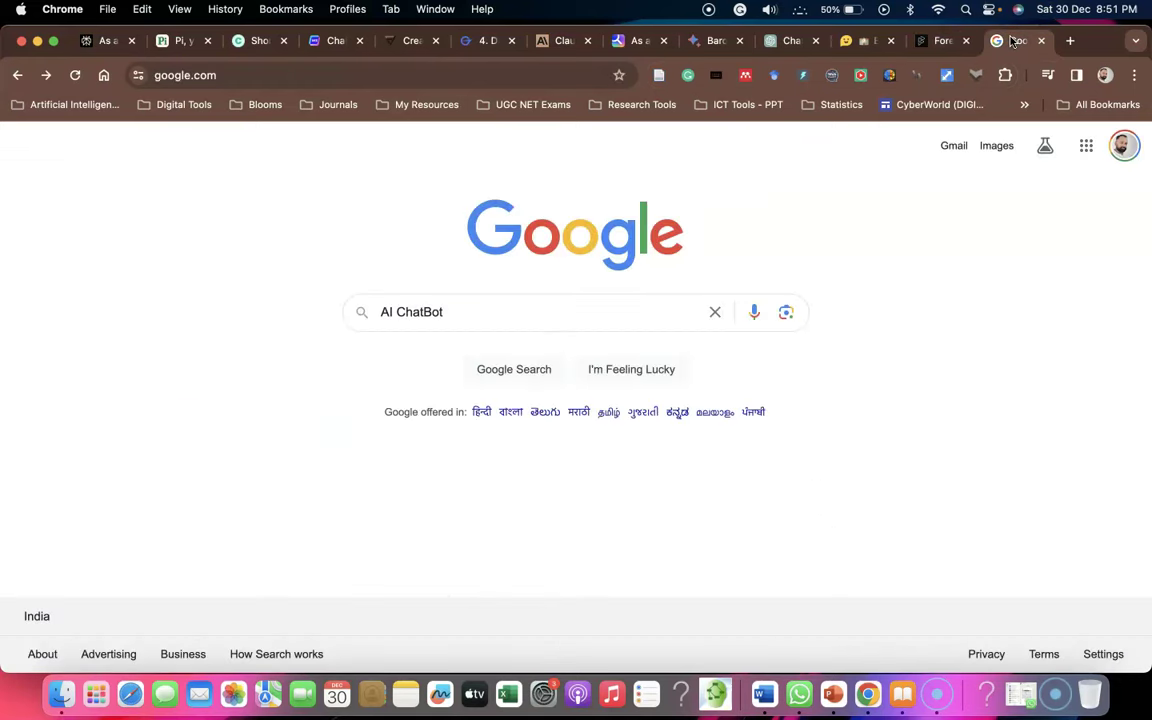